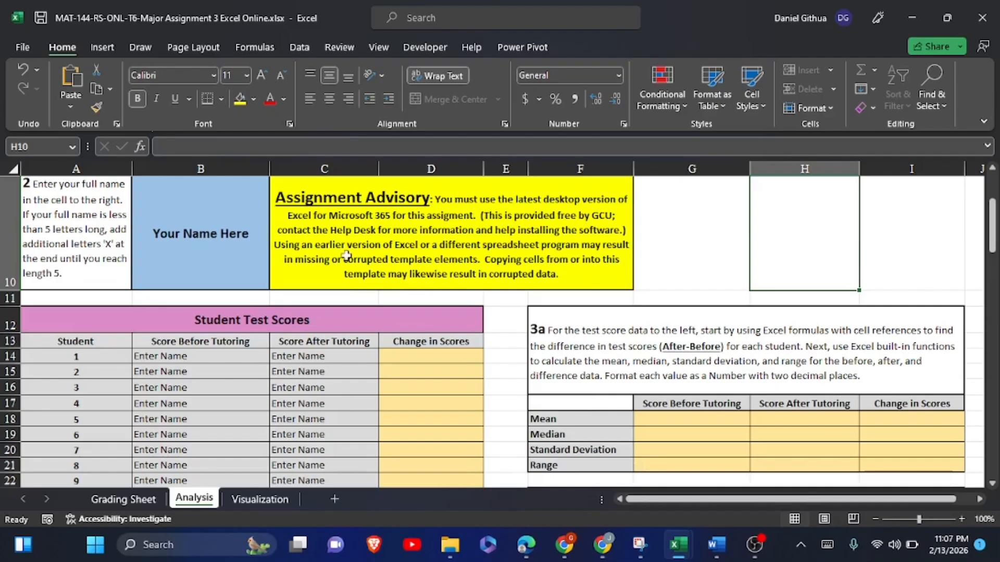
- Enter the student's full name in B10 in place of 'Your Name Here'
left_click(183, 211)
type("Danie")
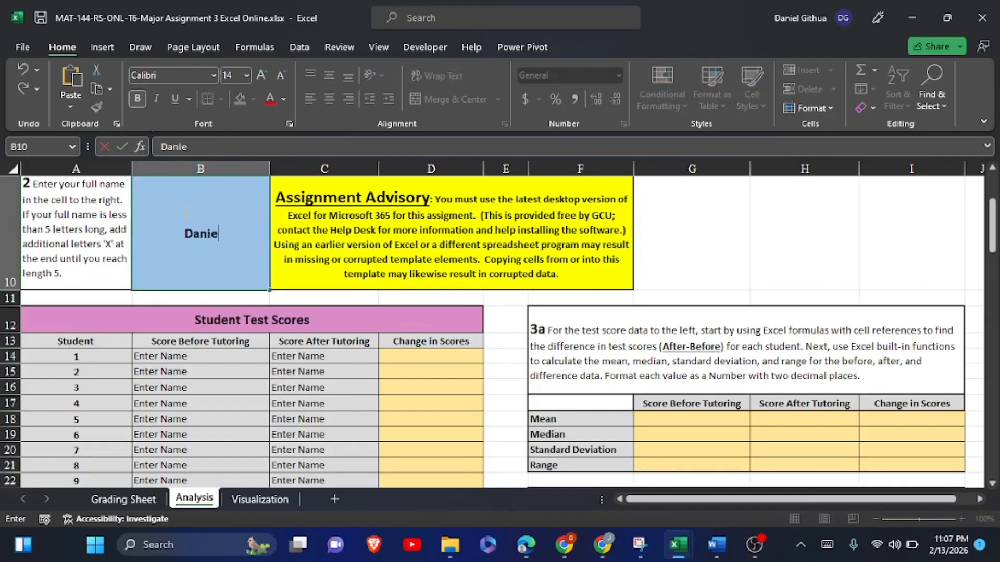
type("l Git")
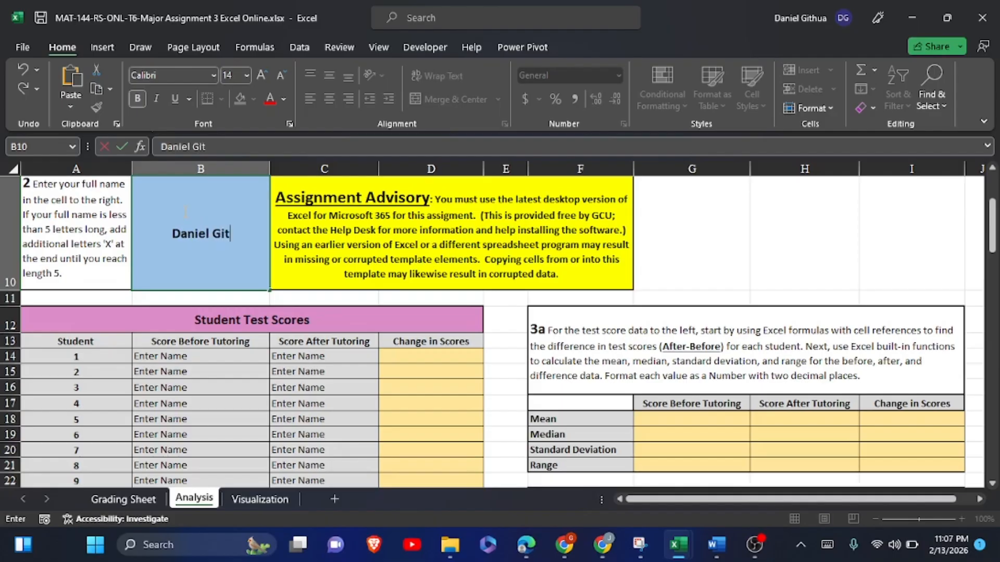
type("hua")
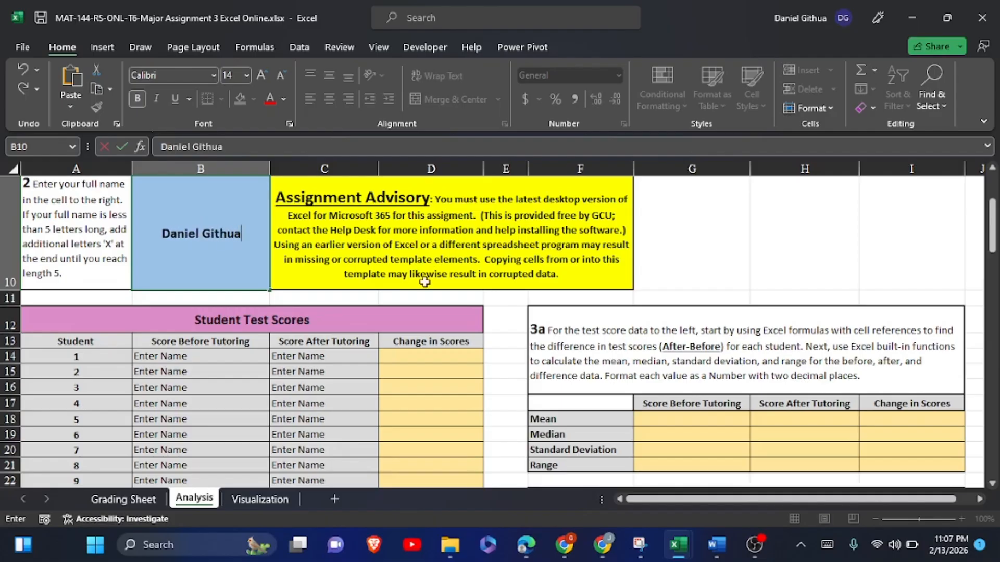
left_click(488, 355)
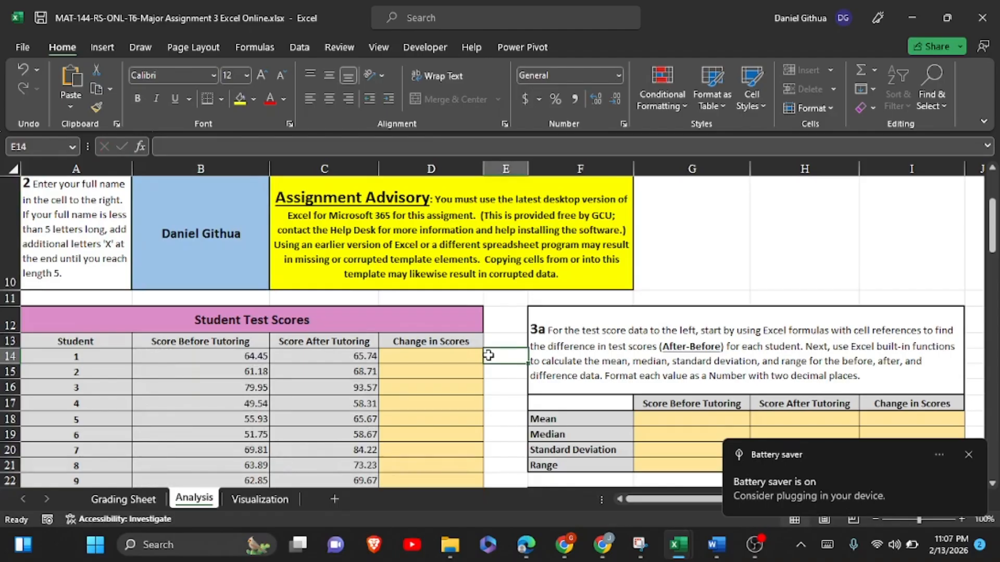
- Enter the difference formula =C14-B14 in cell D14
left_click(428, 372)
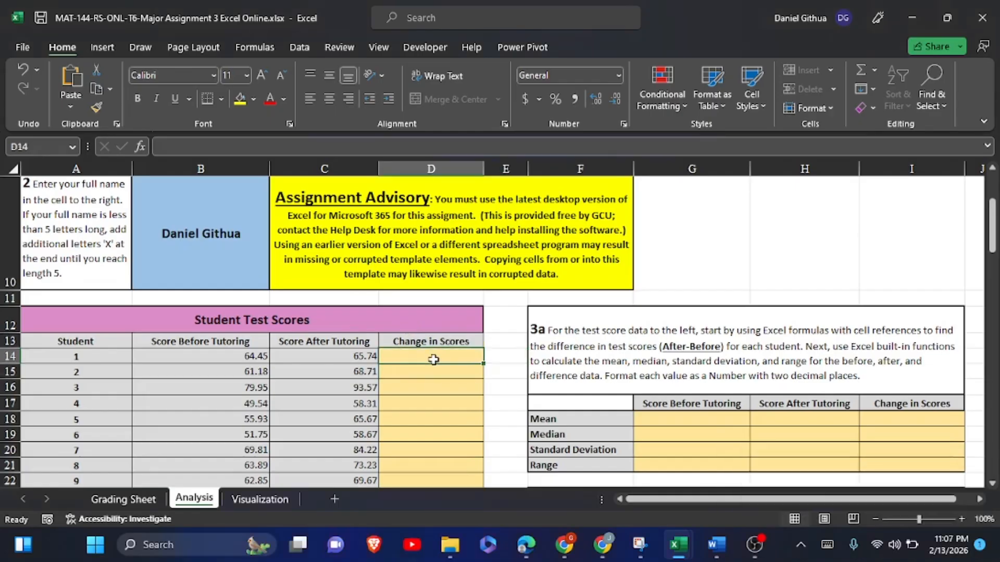
left_click(827, 545)
left_click(851, 335)
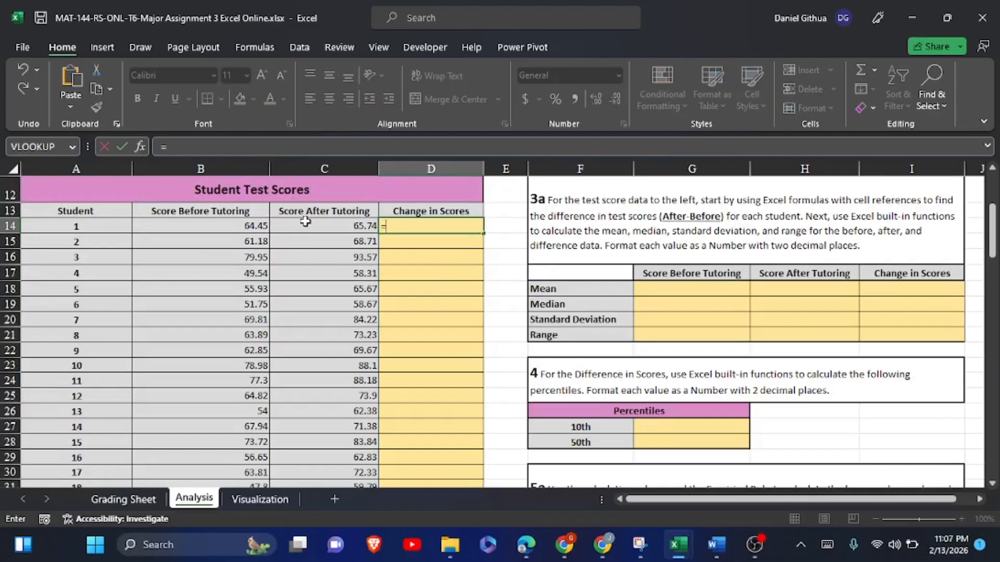
left_click(307, 224)
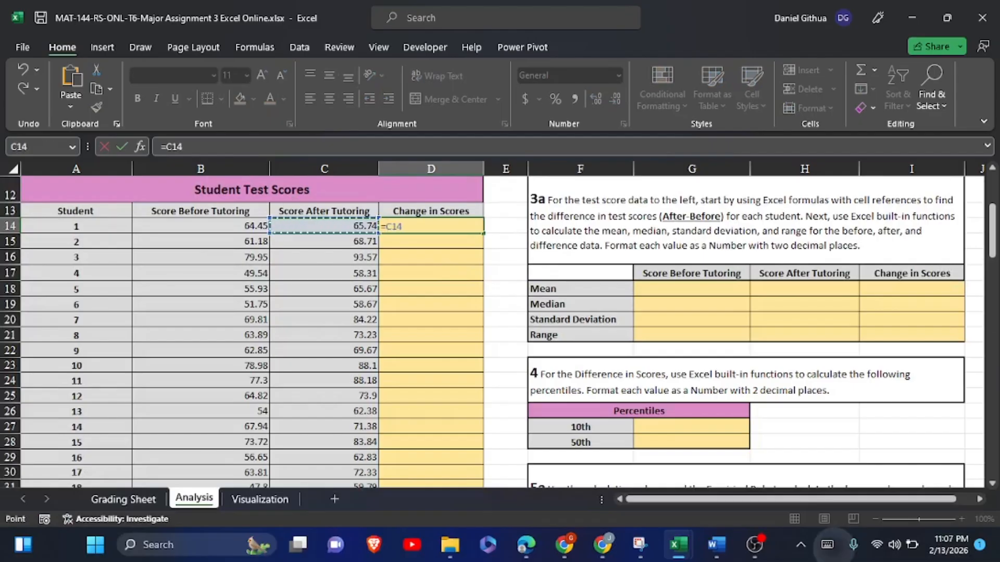
left_click(827, 545)
type("-")
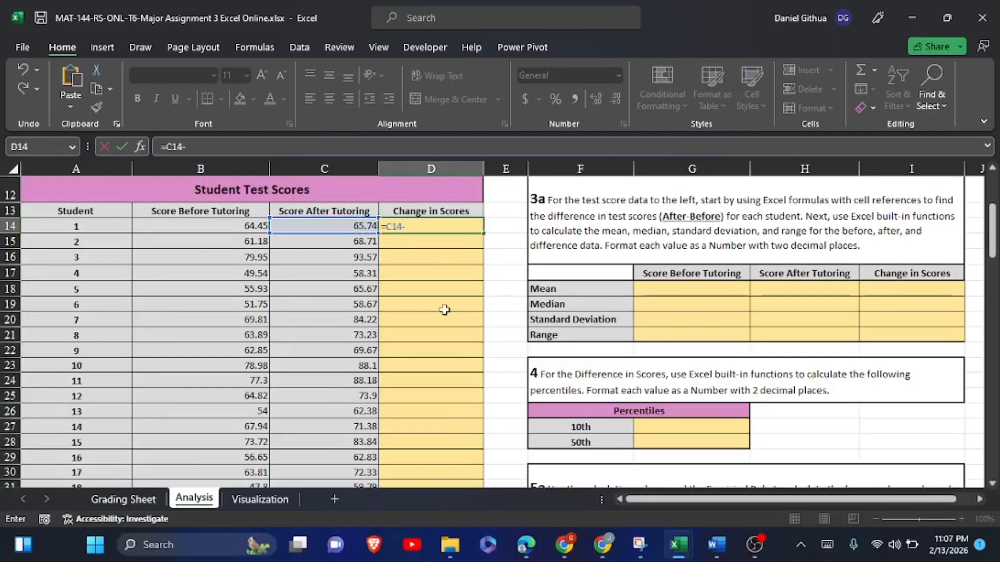
left_click(206, 225)
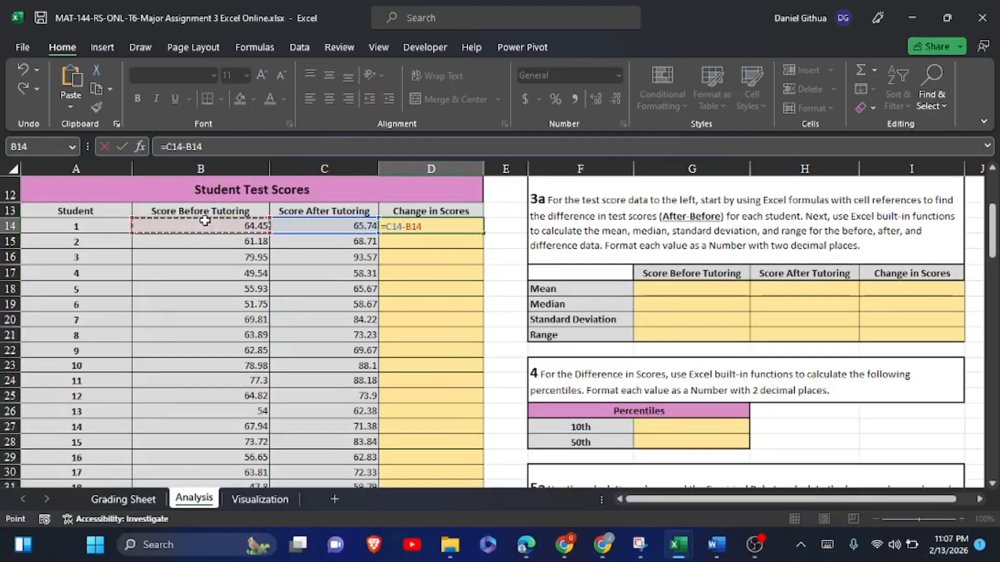
left_click(122, 146)
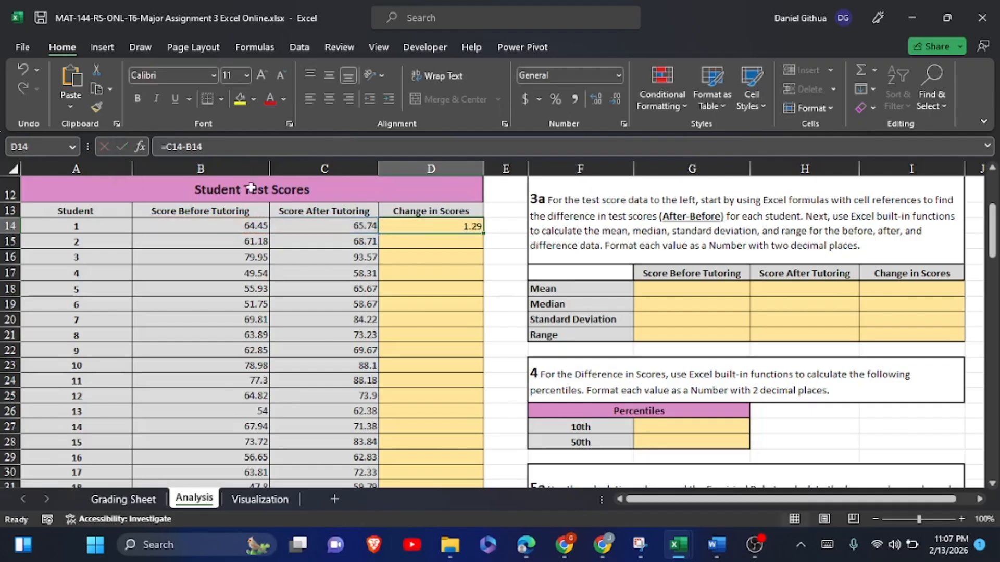
- Fill the D14 difference formula down through D63
double_click(485, 235)
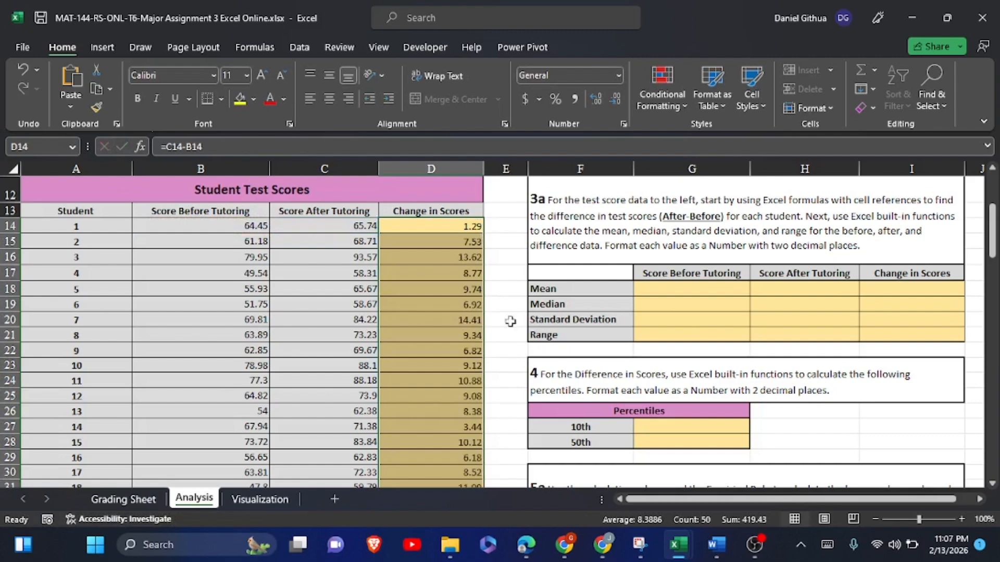
scroll(517, 334, "down", 7)
scroll(517, 334, "down", 6)
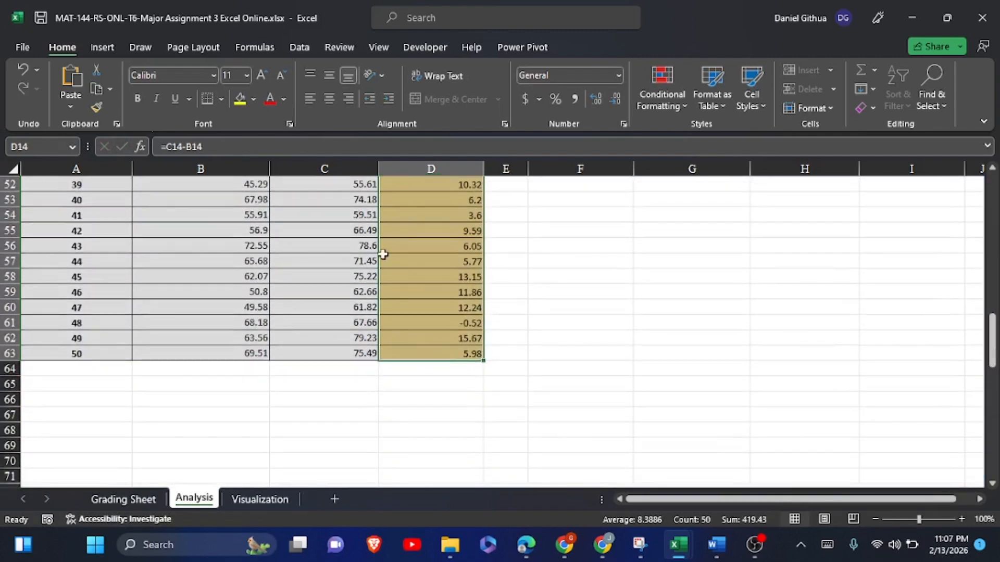
left_click(423, 354)
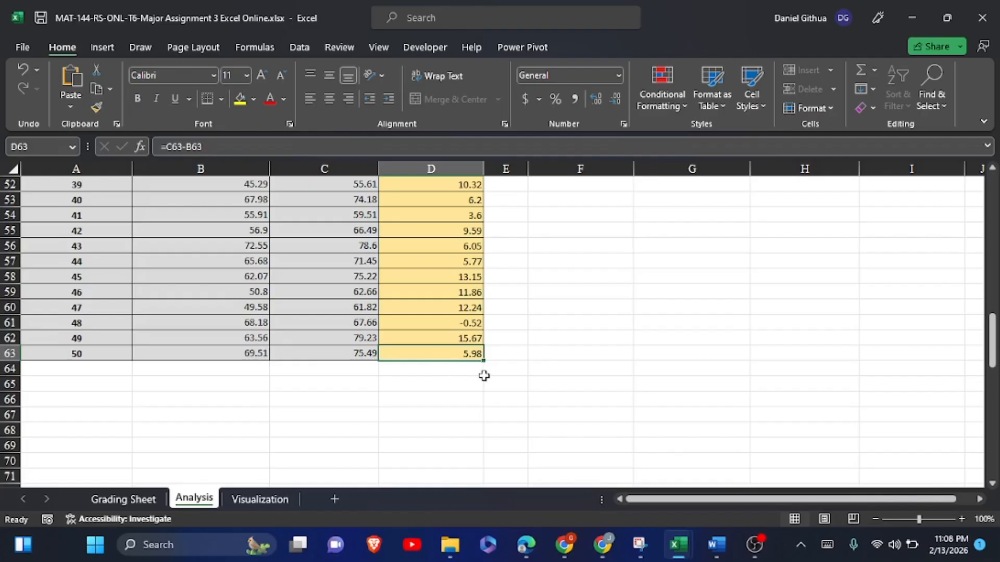
- Enter =mean(B14:B63) in G18, which returns #NAME?
scroll(502, 345, "up", 2)
scroll(503, 344, "up", 15)
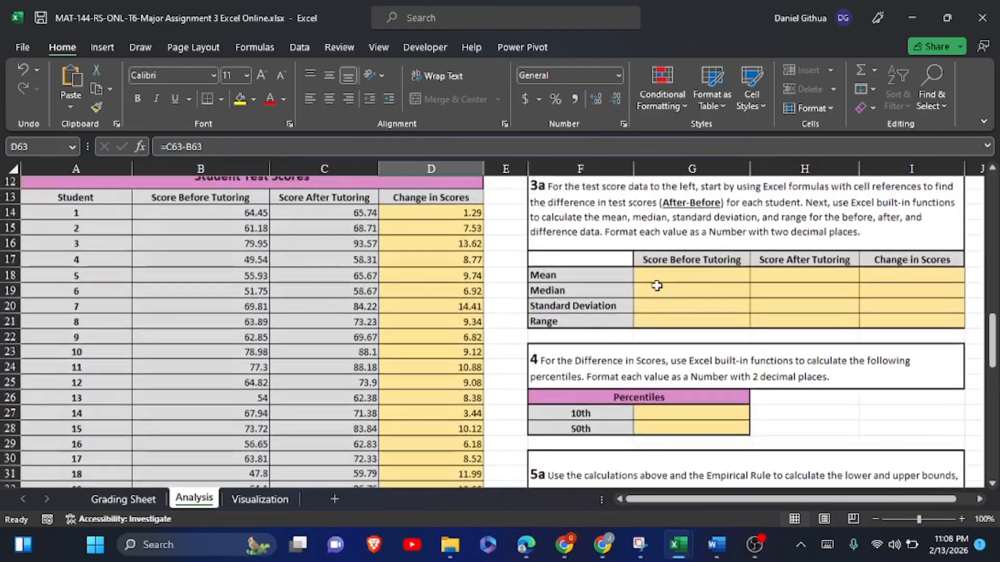
scroll(656, 285, "down", 5)
scroll(656, 285, "up", 2)
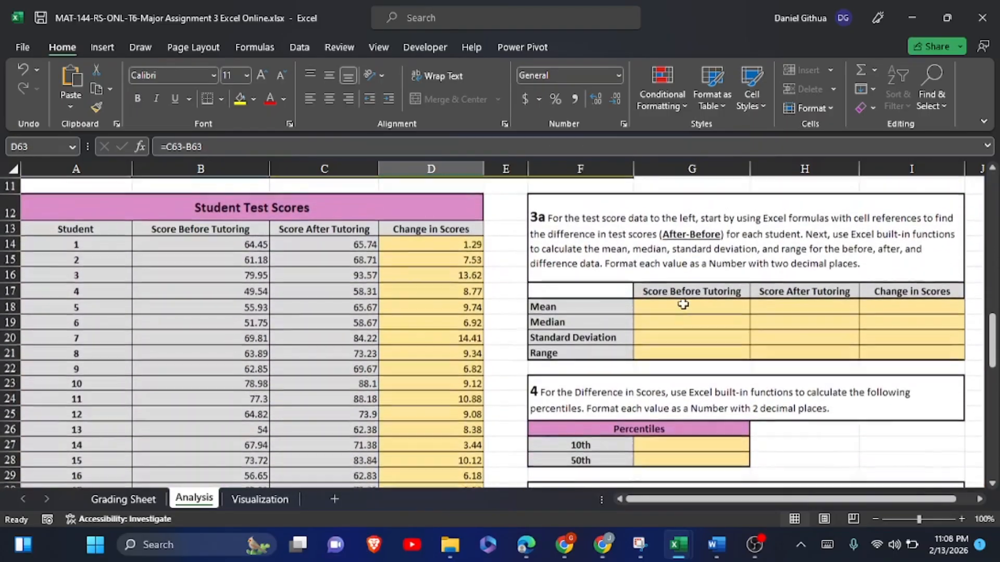
left_click(683, 304)
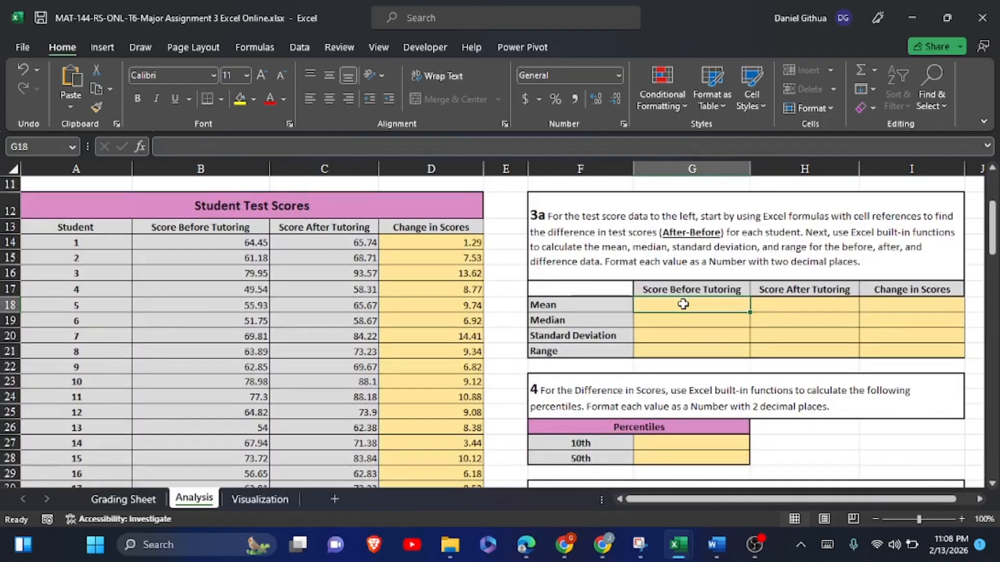
left_click(827, 545)
type("=")
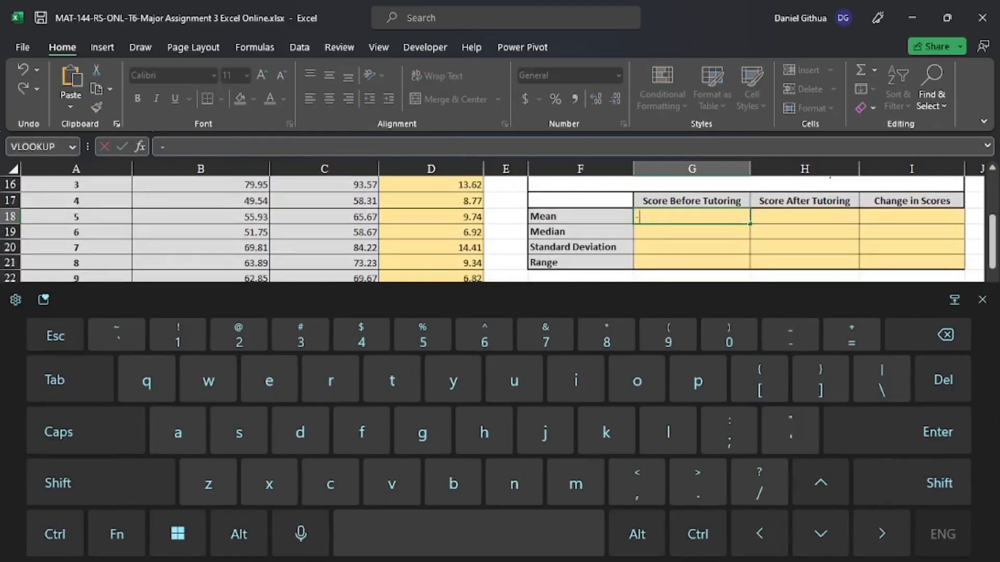
key("BackSpace")
type("=mean(")
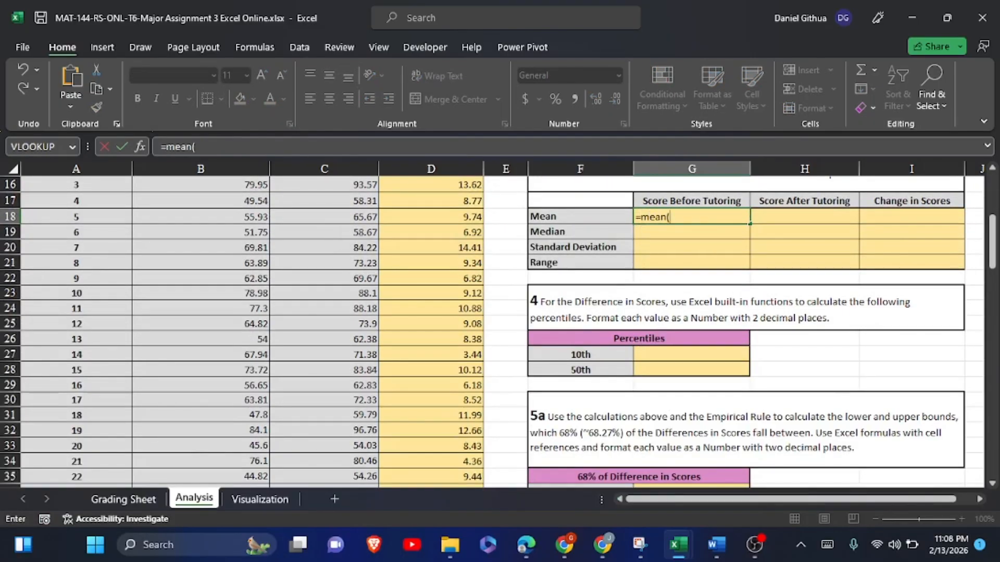
scroll(185, 313, "up", 3)
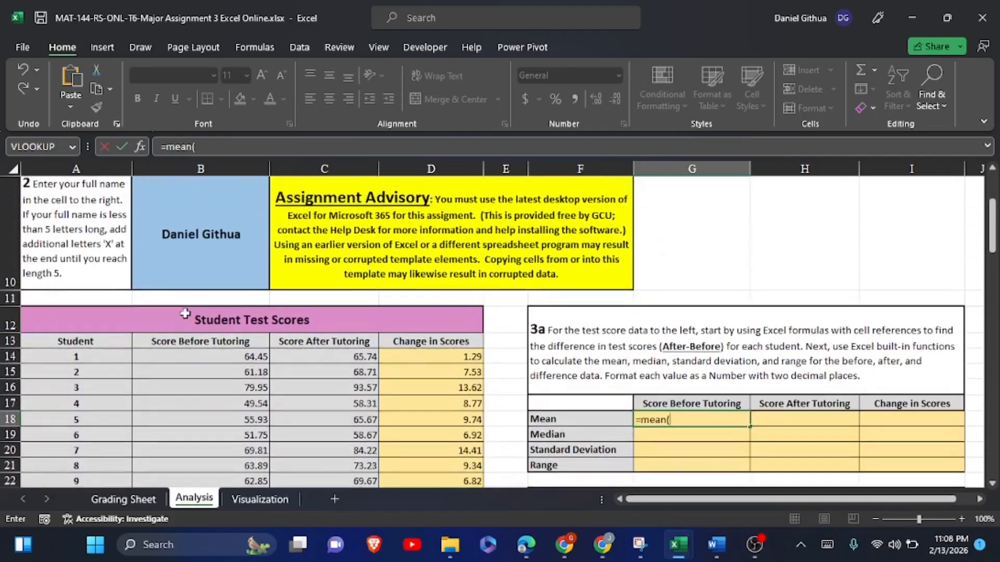
left_click_drag(177, 357, 201, 457)
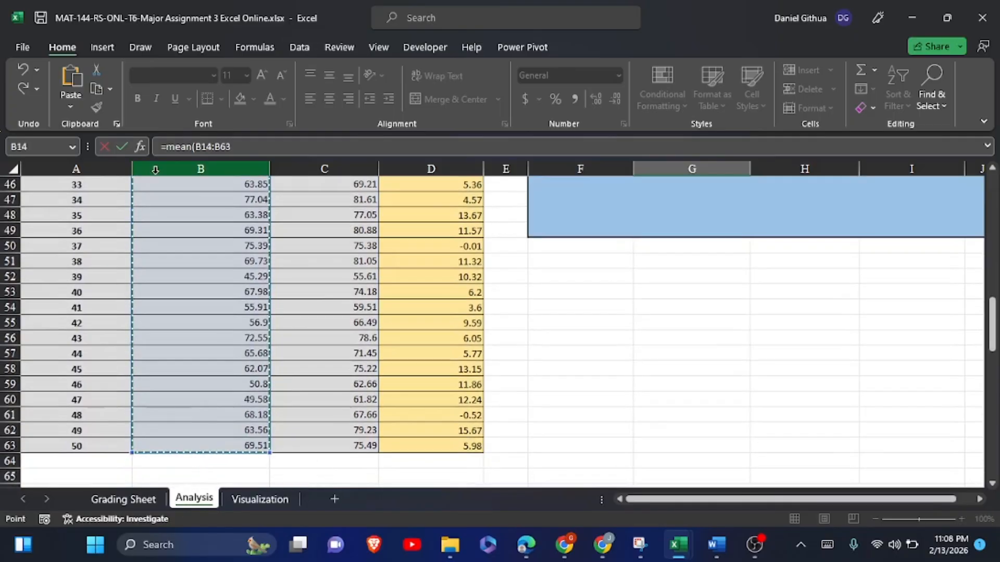
left_click(122, 146)
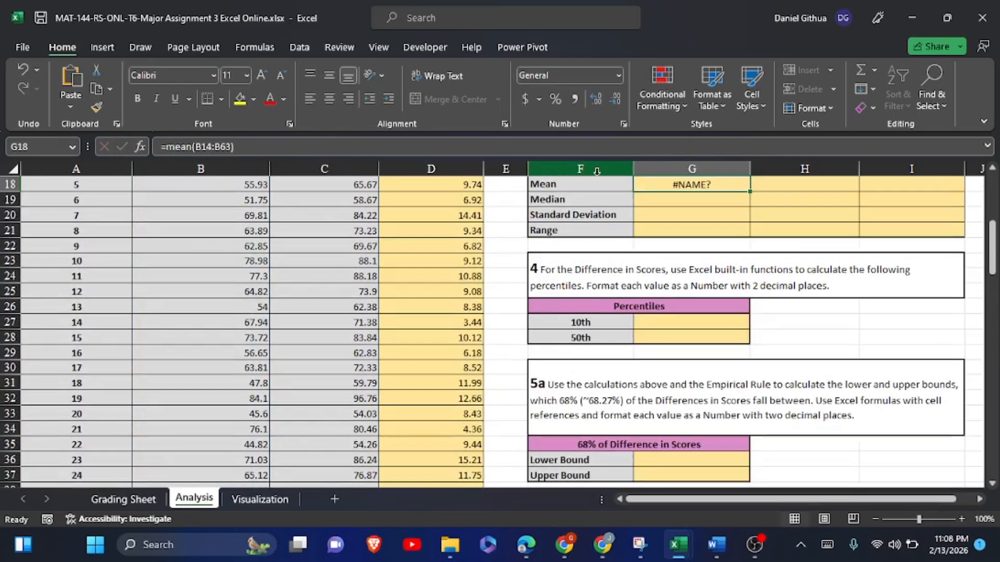
- Replace mean with AVERAGE in the G18 formula so it shows 64.568
left_click(226, 147)
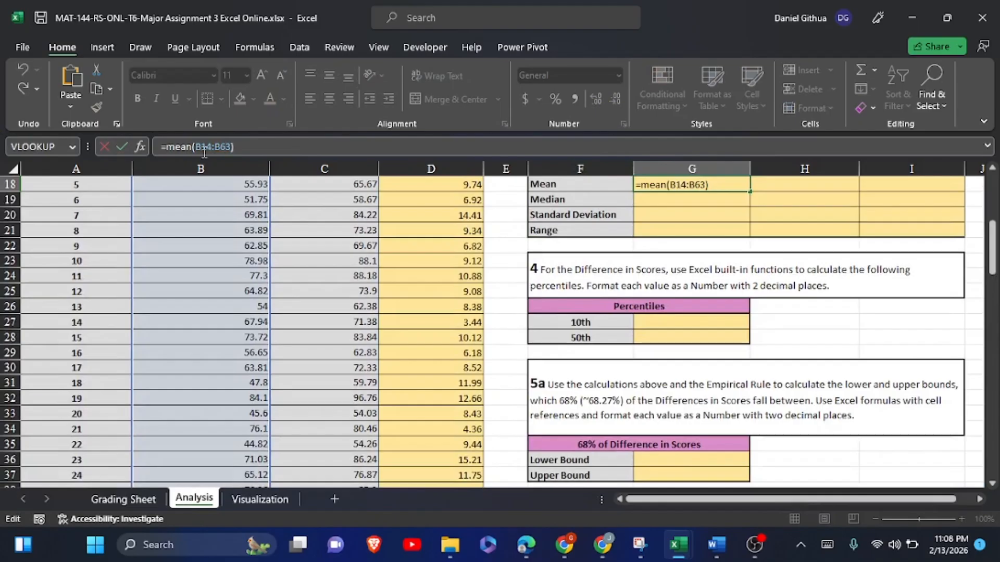
left_click_drag(188, 147, 173, 150)
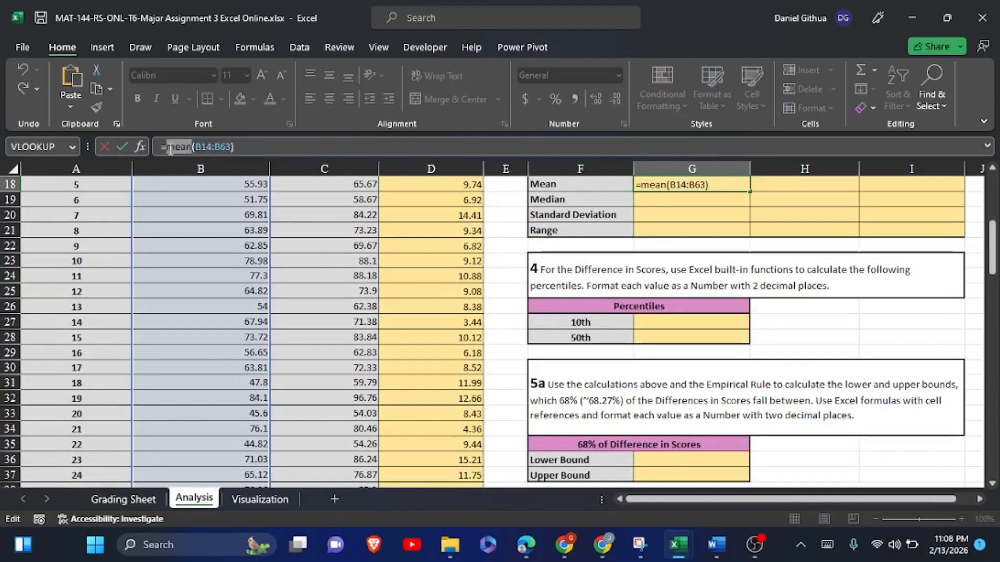
type("av")
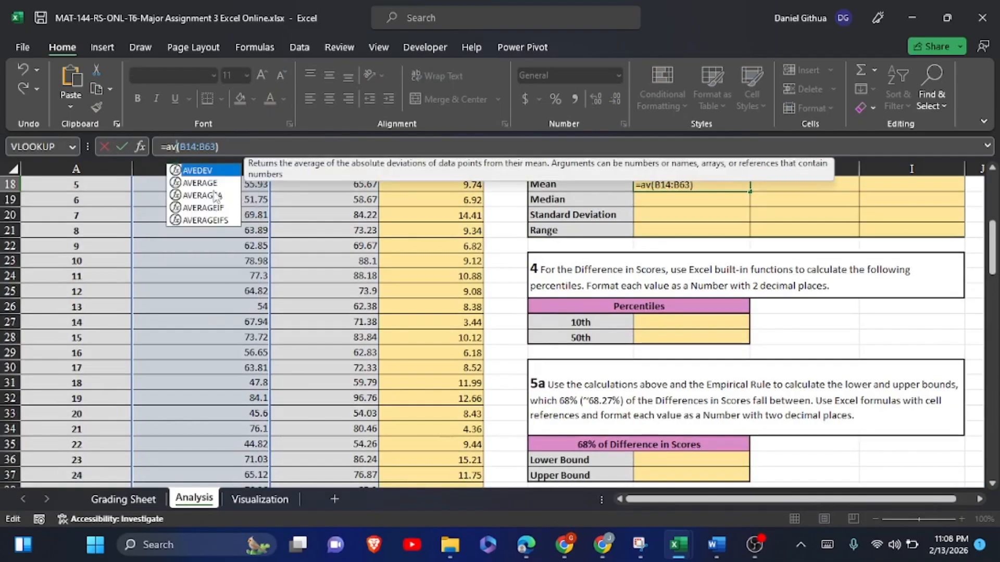
double_click(219, 184)
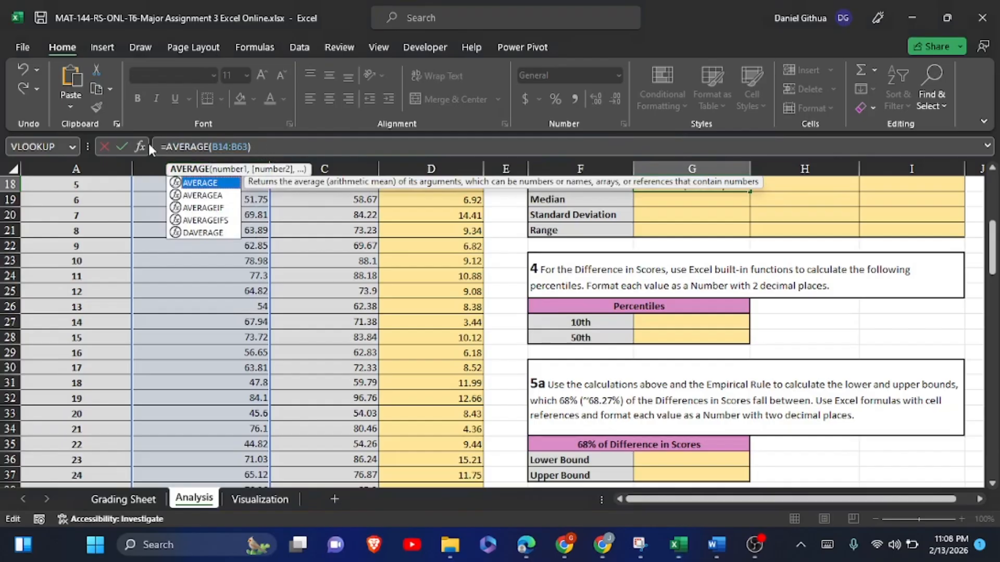
left_click(120, 146)
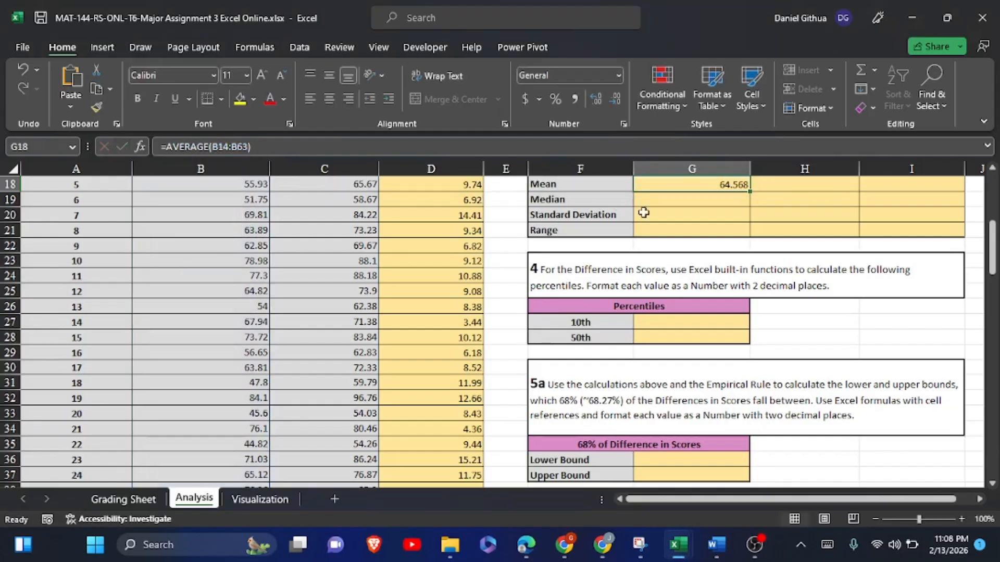
- Enter =MEDIAN(B14:B63) in G19, giving 64.635
scroll(721, 220, "up", 3)
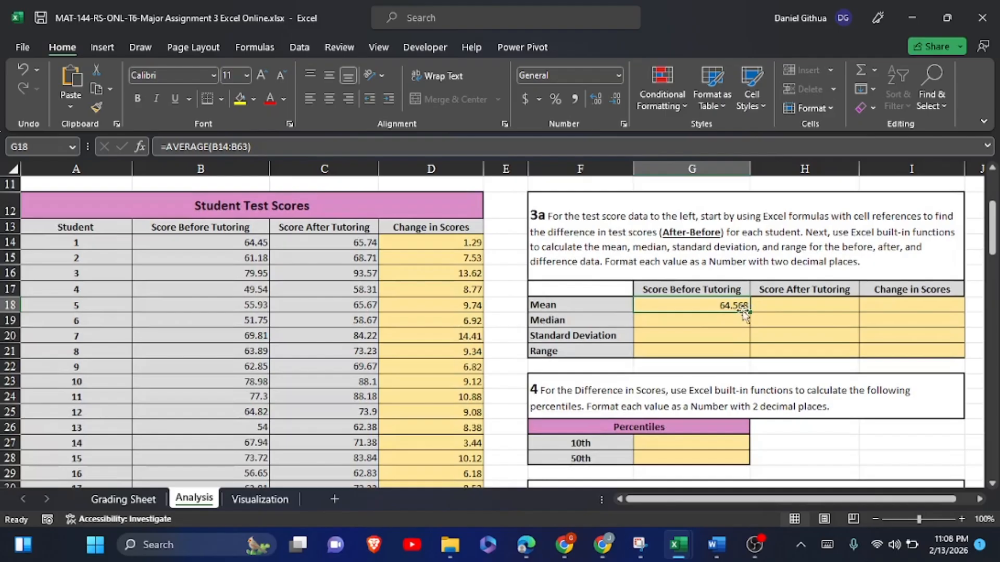
left_click(728, 322)
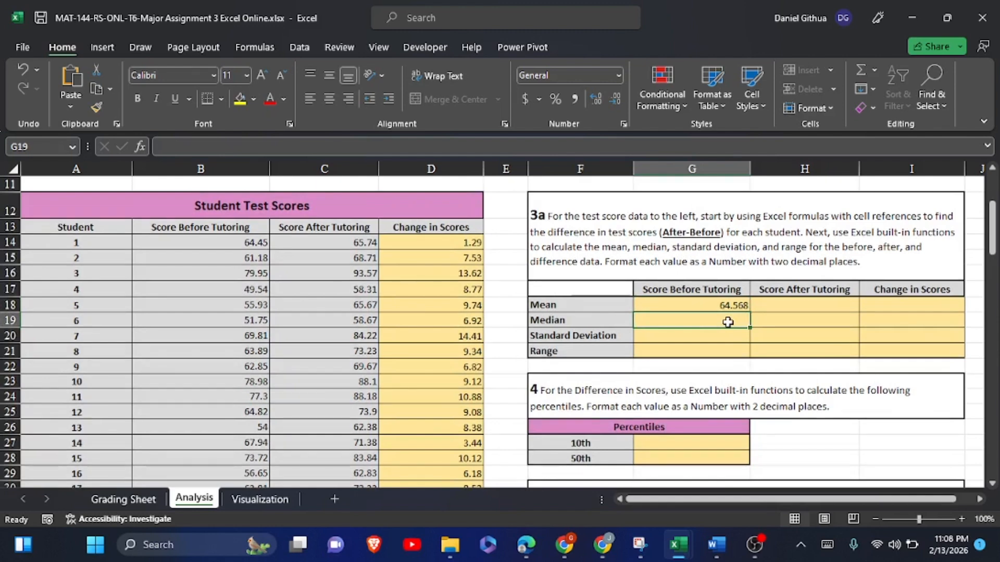
left_click(827, 544)
type("=")
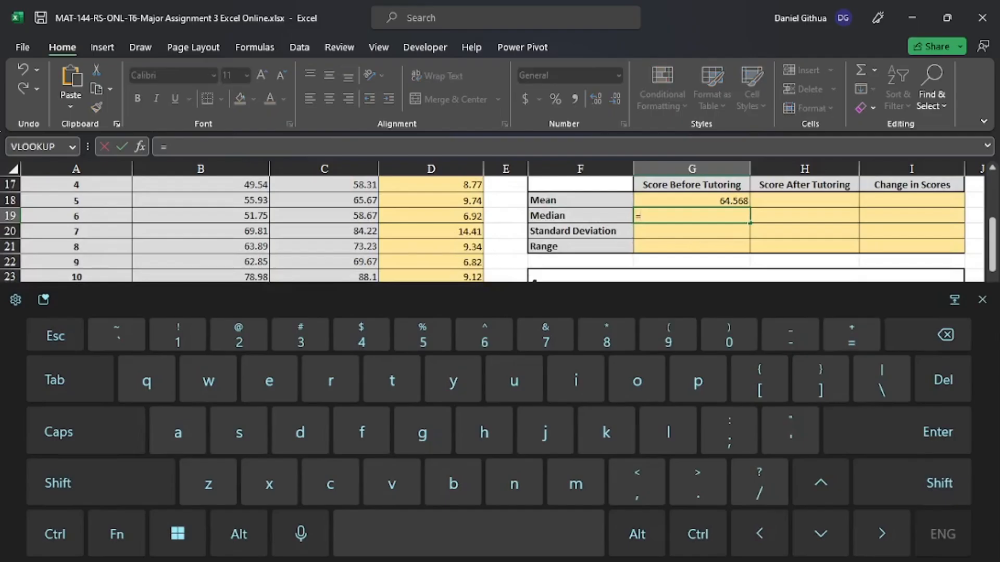
type("medi")
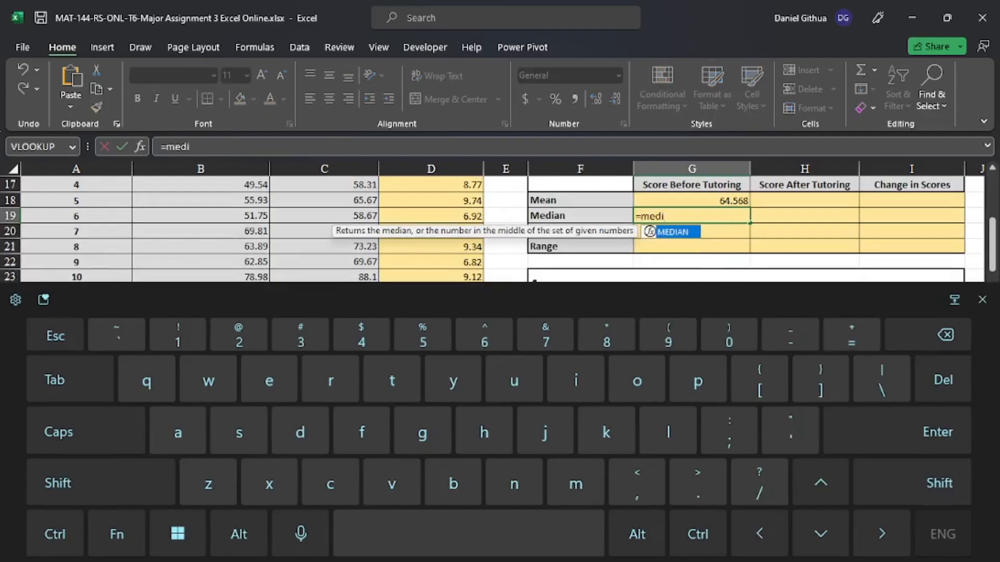
type("an(")
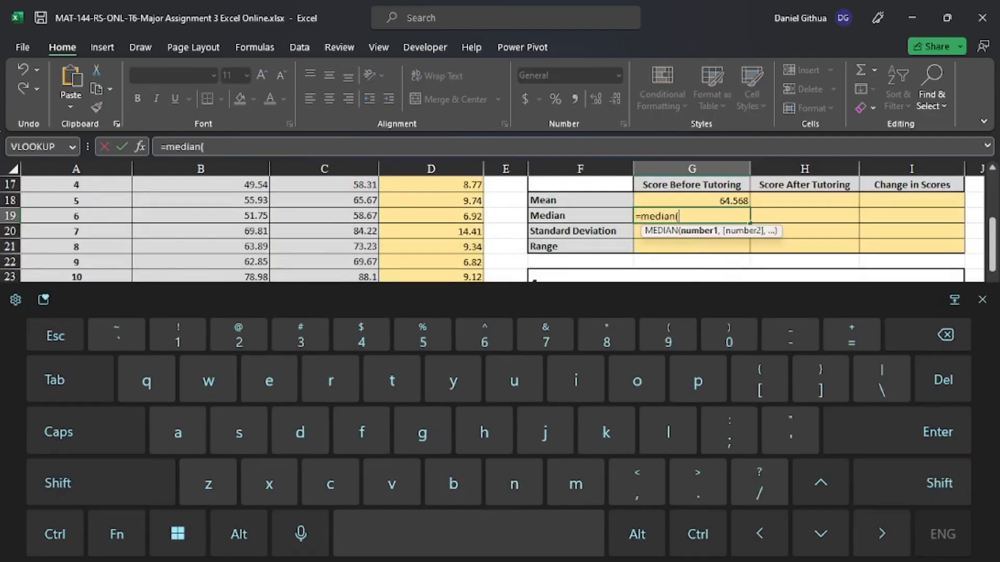
scroll(647, 468, "up", 6)
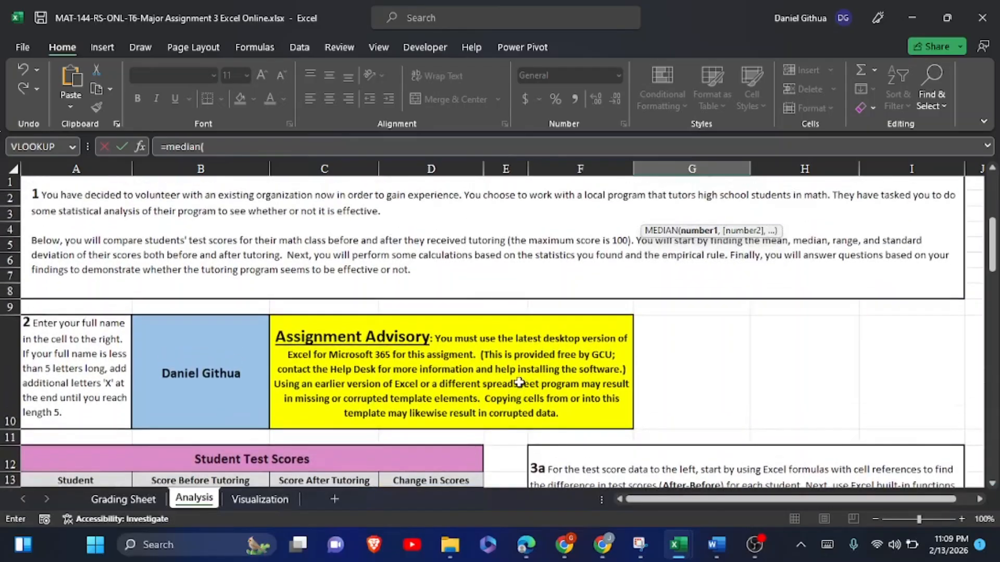
scroll(518, 382, "down", 3)
scroll(261, 364, "down", 3)
scroll(190, 315, "up", 3)
left_click(190, 317)
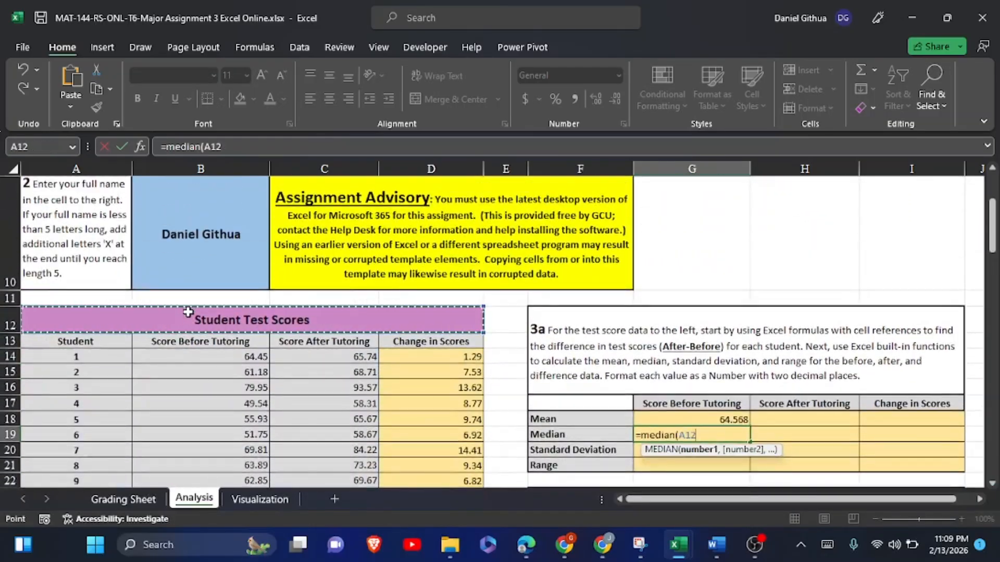
left_click_drag(185, 361, 209, 463)
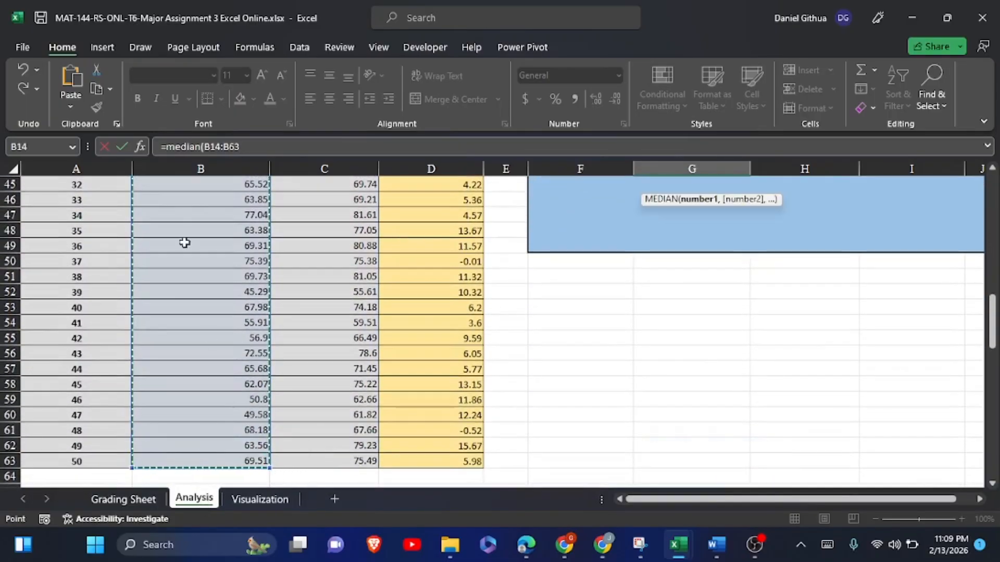
key("Return")
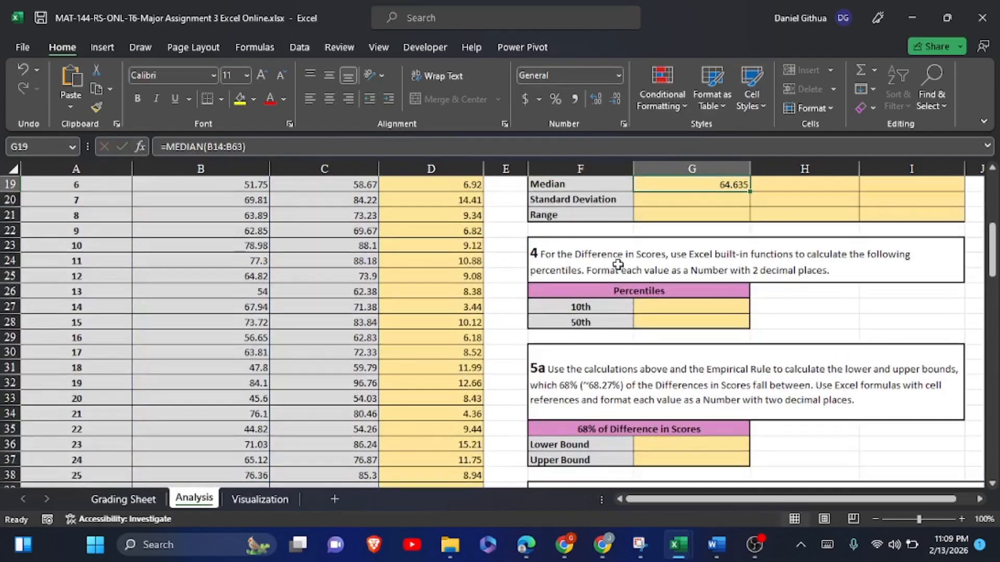
- Enter =STDEV(B14:B63) in G20, giving 10.61431225
left_click(688, 201)
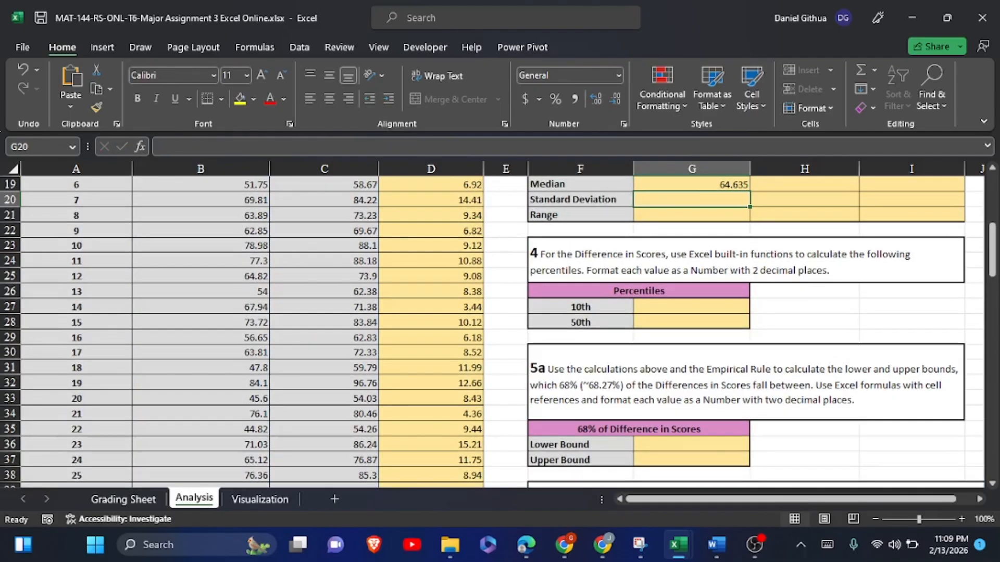
type("=s")
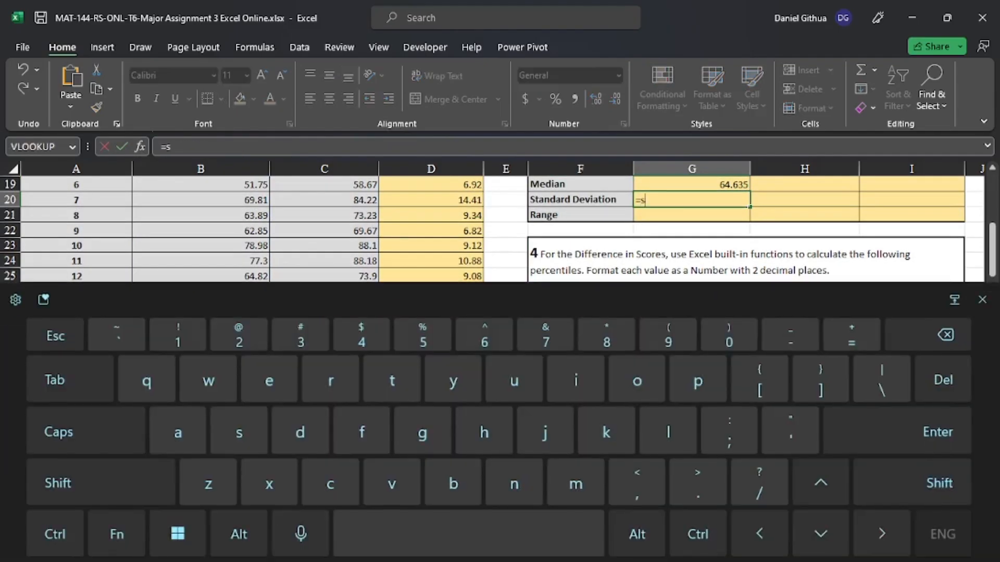
type("tdev")
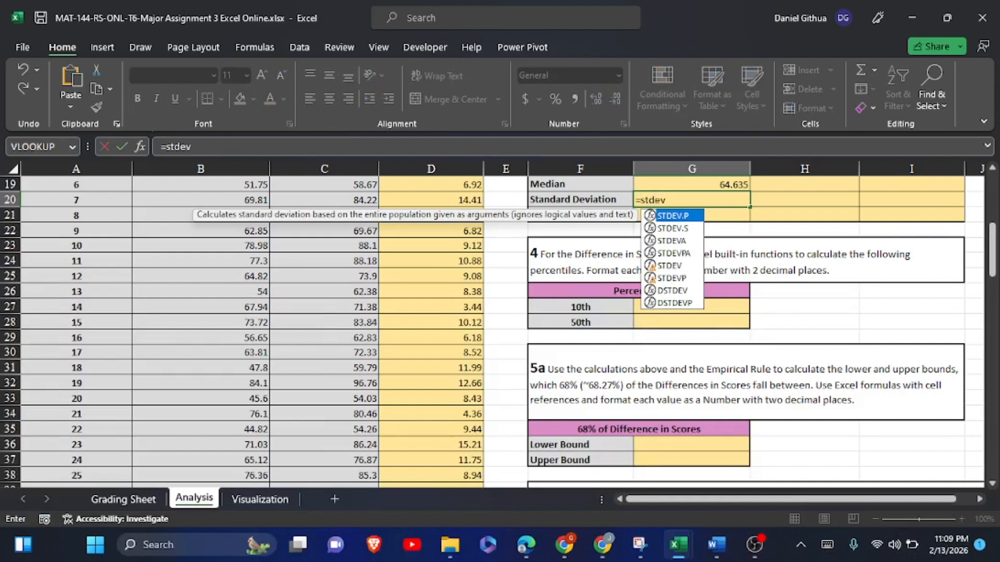
type("(")
scroll(492, 333, "up", 3)
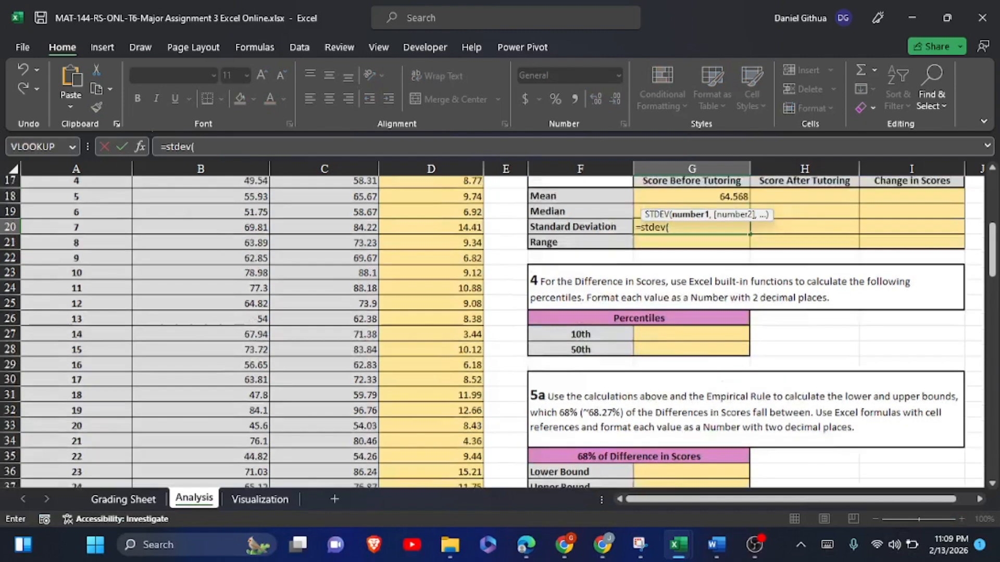
scroll(181, 348, "up", 1)
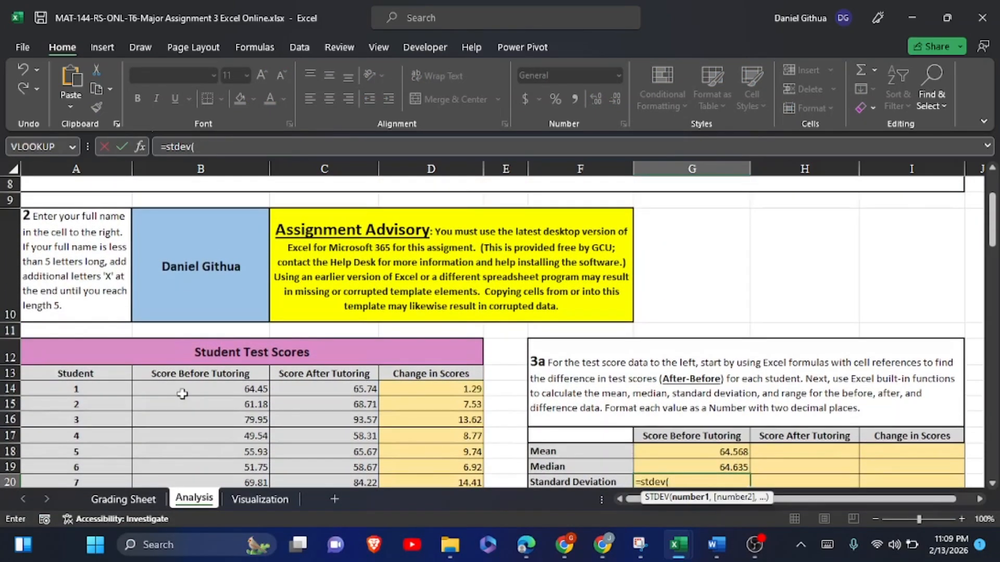
left_click_drag(181, 394, 177, 445)
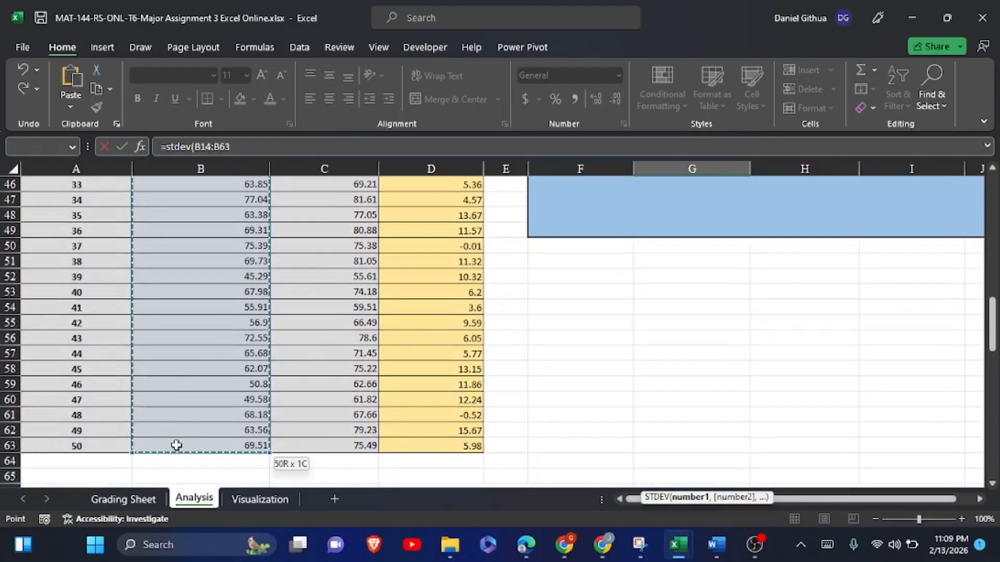
left_click(122, 151)
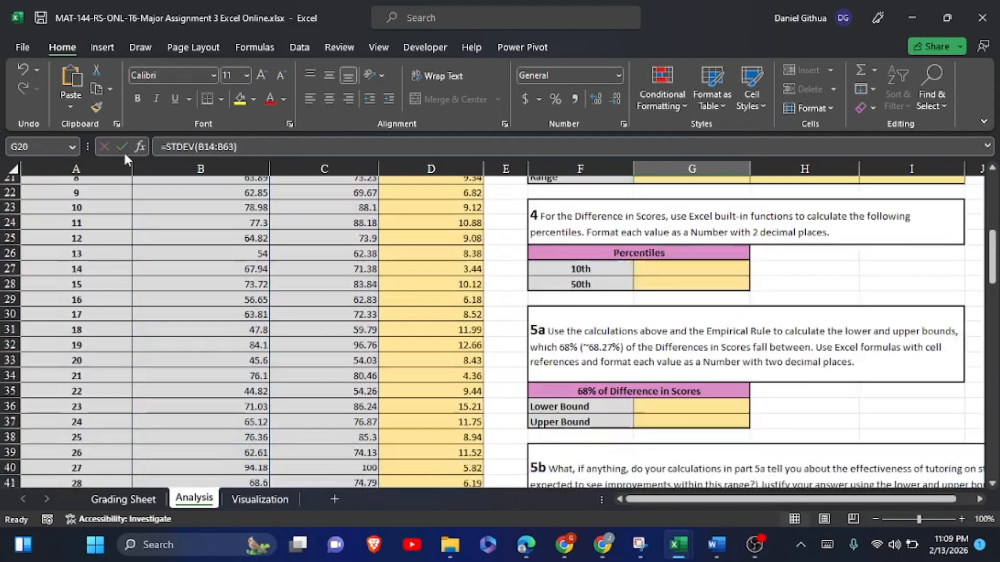
- Start the G21 range formula with =(MAX(B14:B63)-
left_click(698, 201)
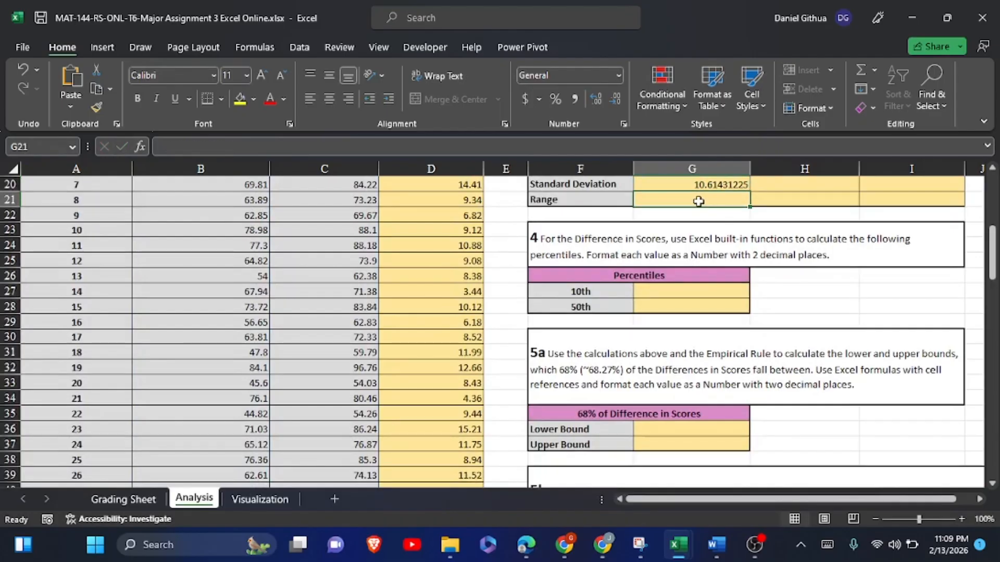
left_click(826, 545)
type("=")
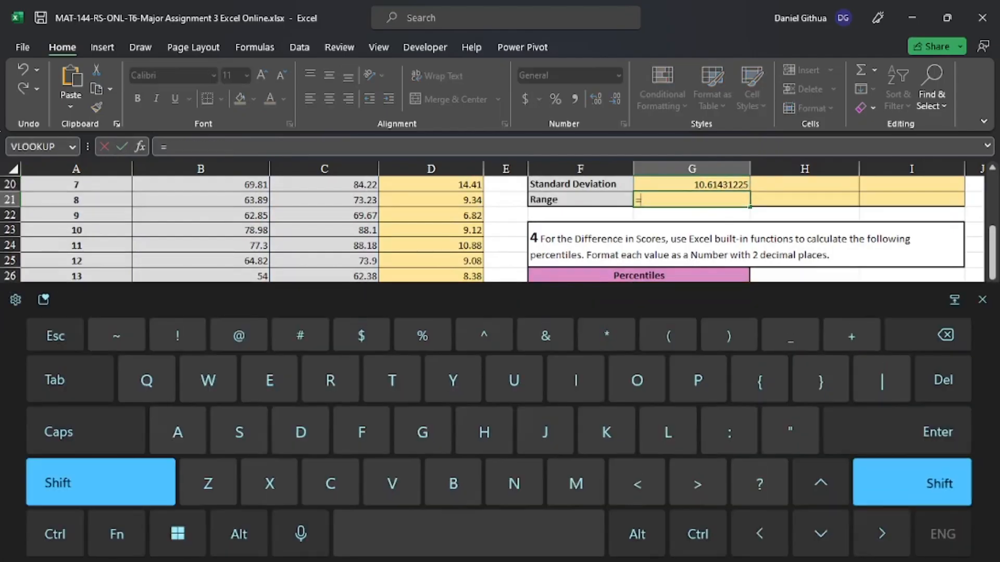
type("(m")
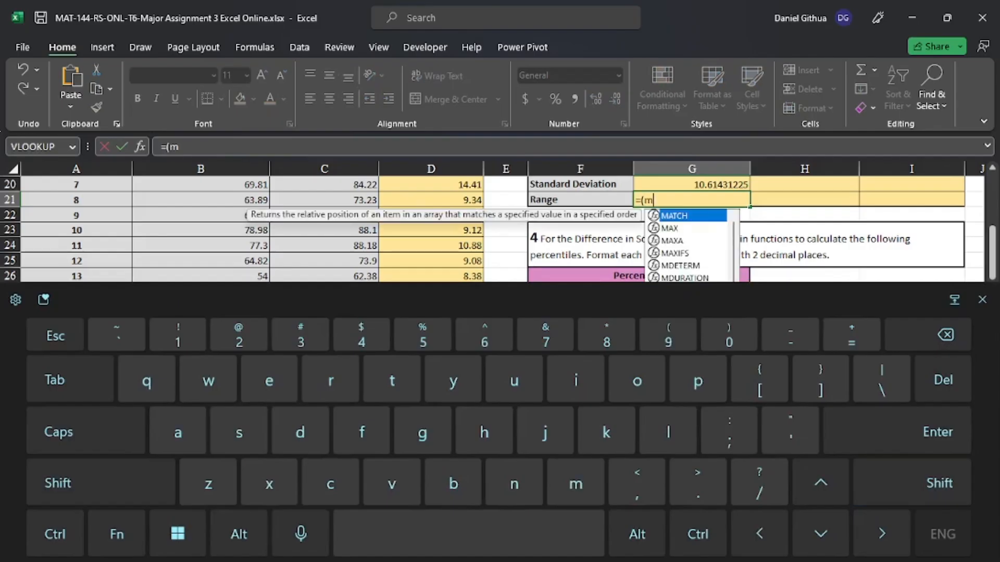
type("ax(")
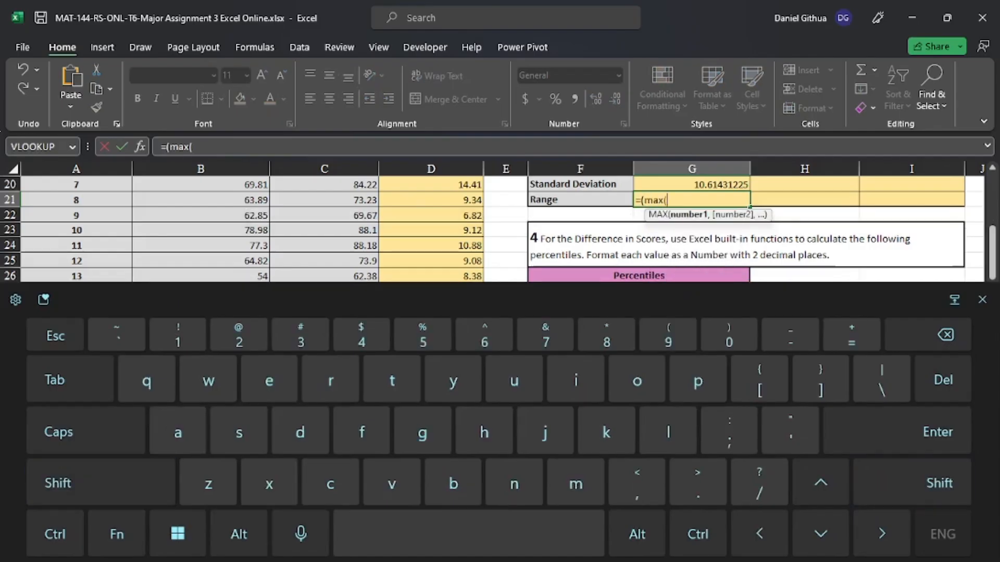
scroll(493, 333, "up", 2)
scroll(576, 439, "up", 2)
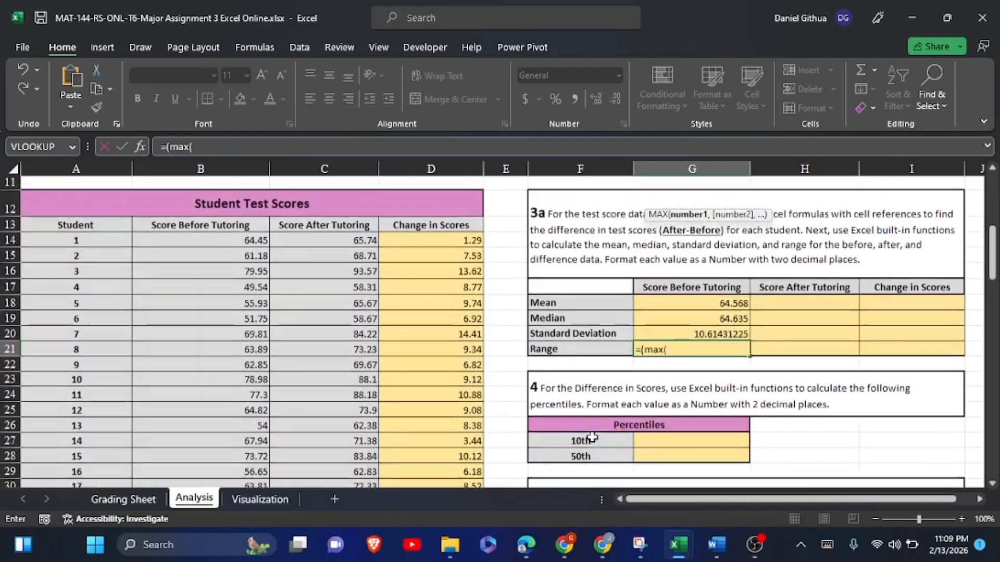
left_click_drag(200, 242, 215, 458)
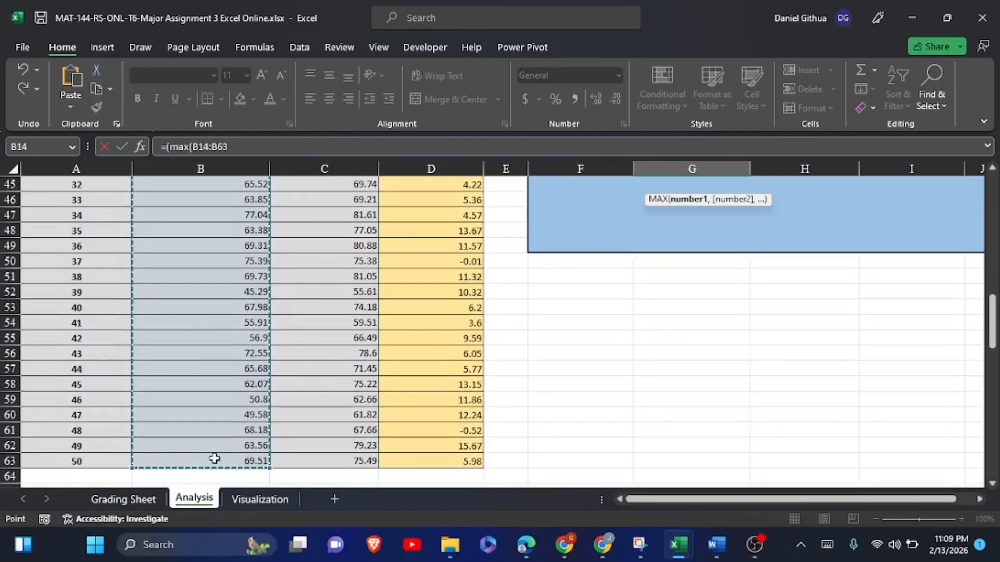
left_click(828, 547)
type(")-")
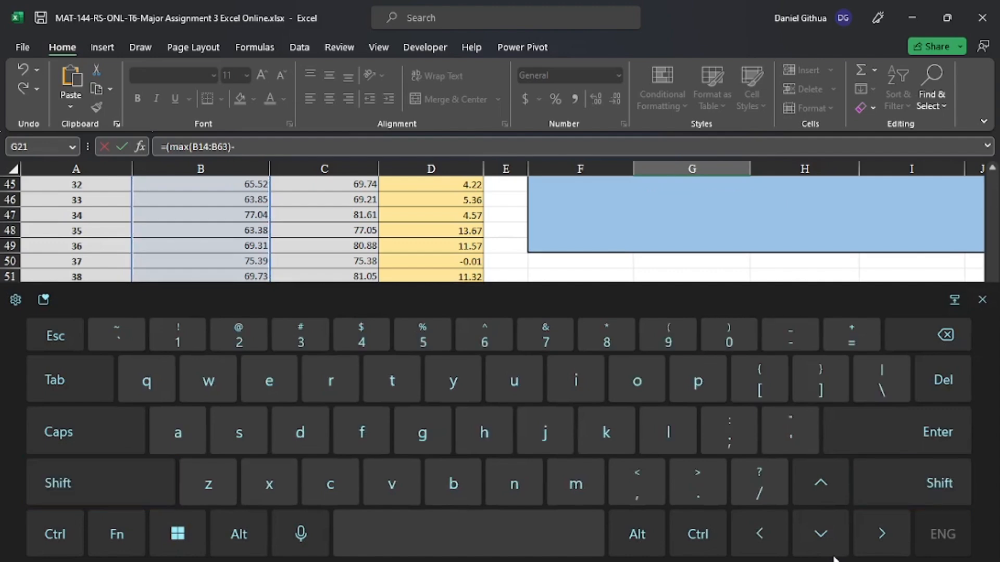
- Finish it with MIN(B14:B63) and accept Excel's suggested correction, giving 49.36
key("shift")
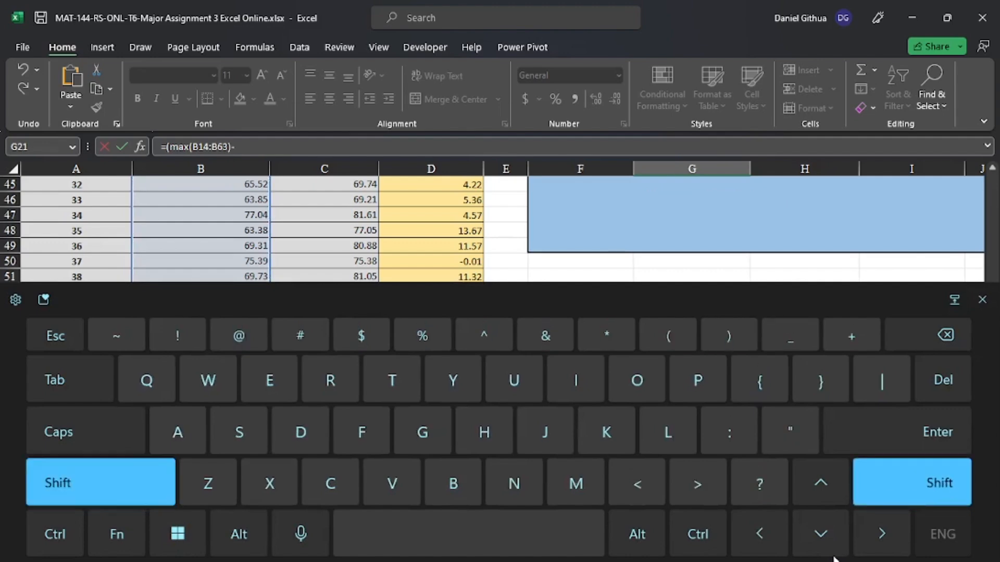
type("(")
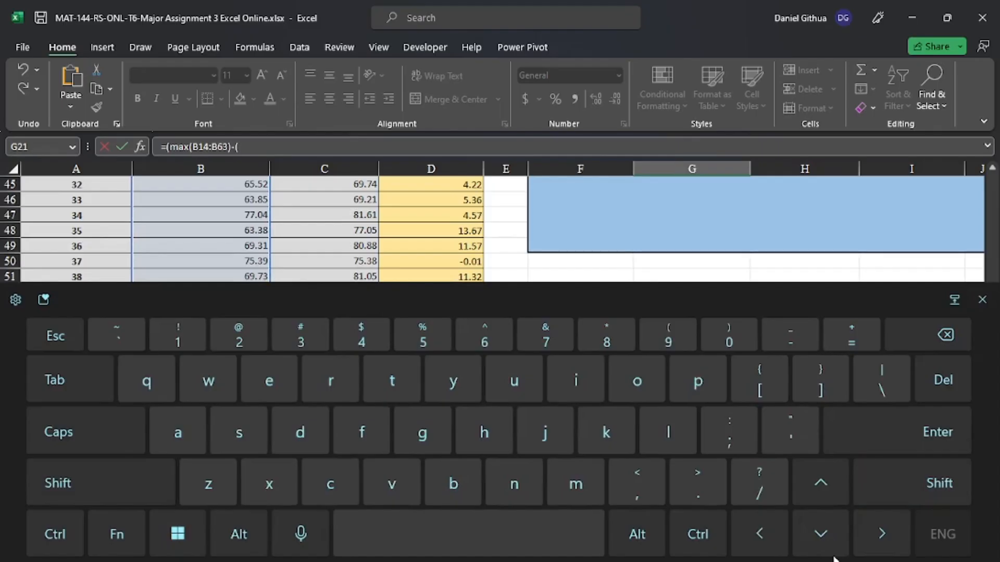
type("min")
key("shift")
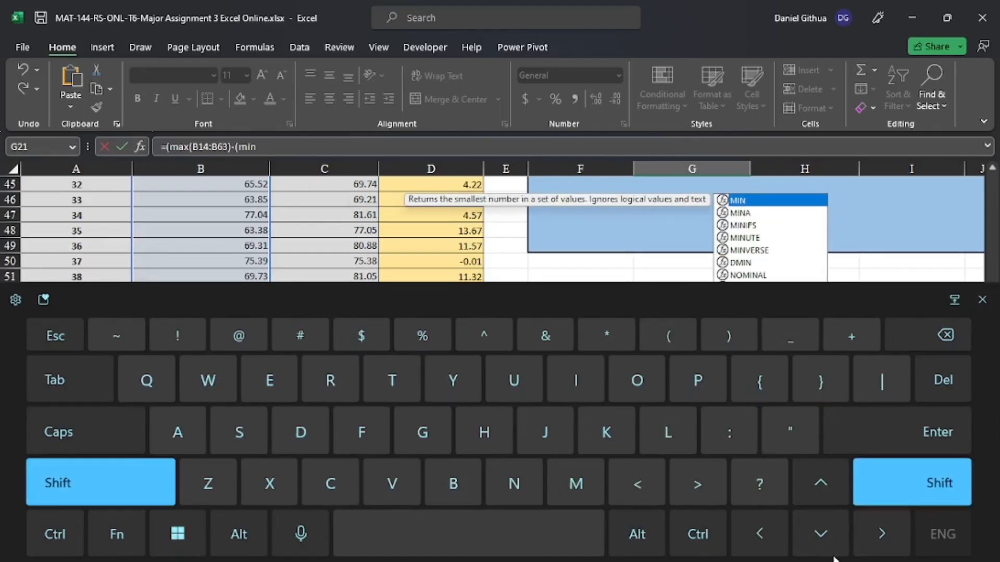
type("(")
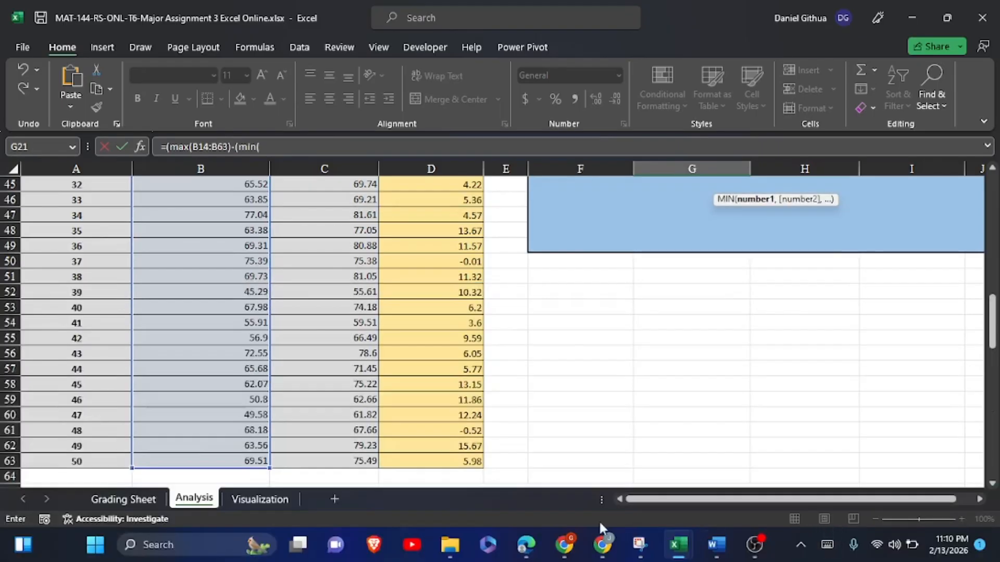
left_click_drag(229, 462, 217, 241)
left_click(827, 545)
left_click(912, 483)
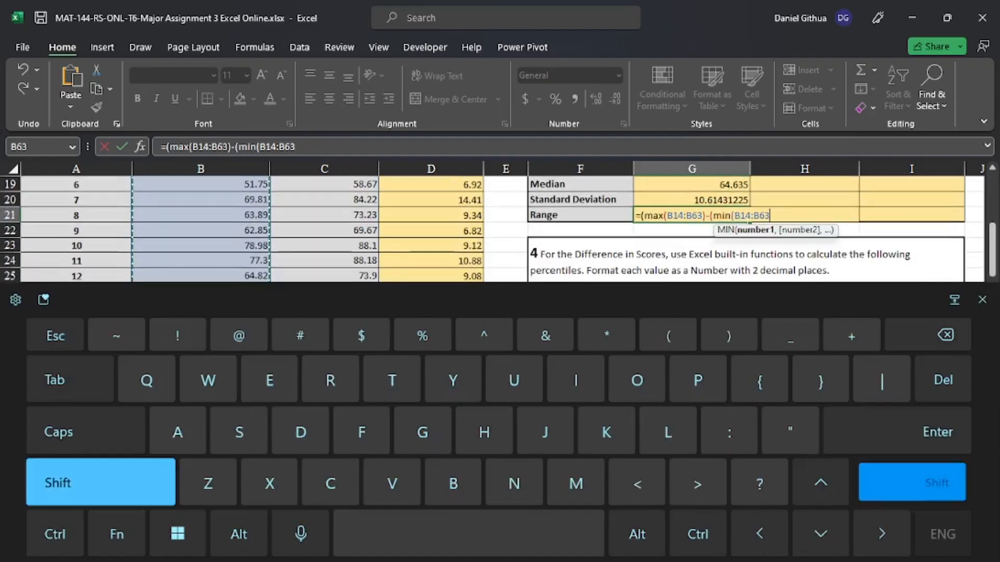
type(")")
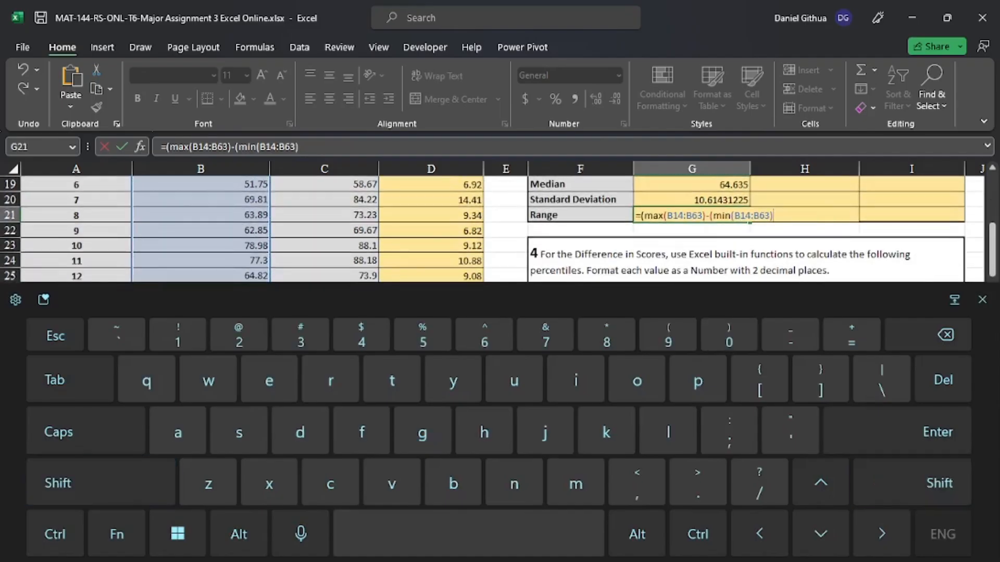
key("Return")
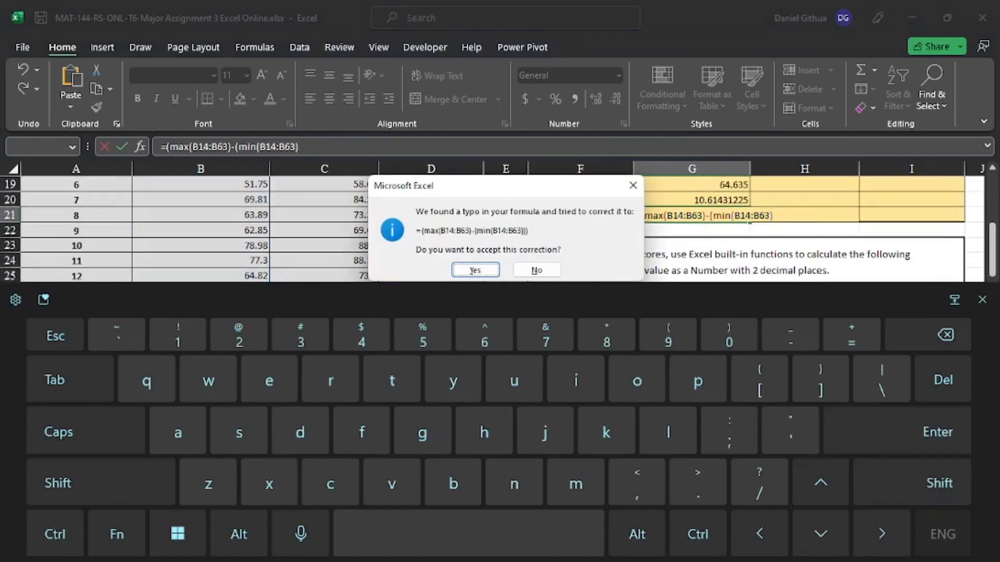
key("Return")
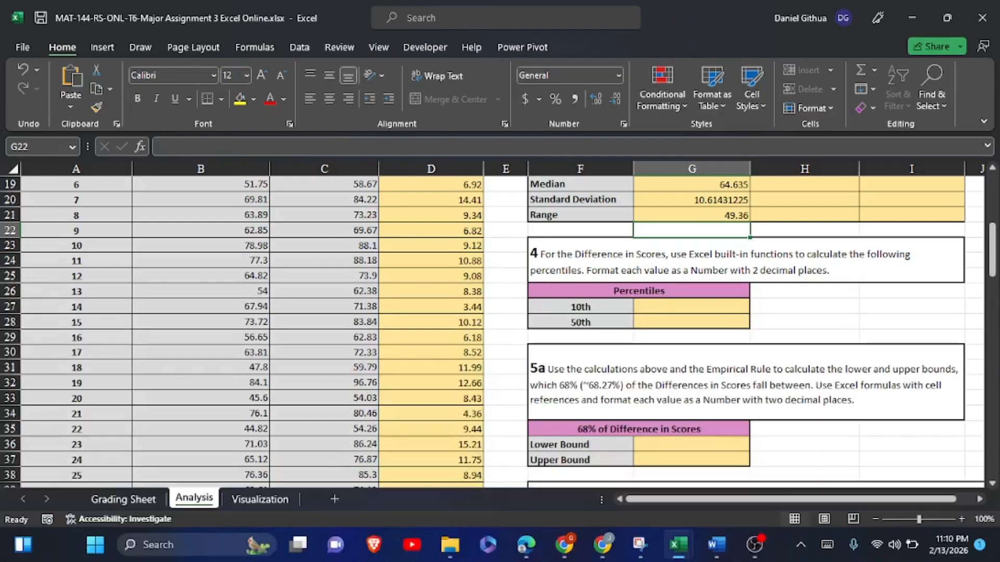
- Remove the extra bracket before MIN in the G21 formula
left_click(711, 212)
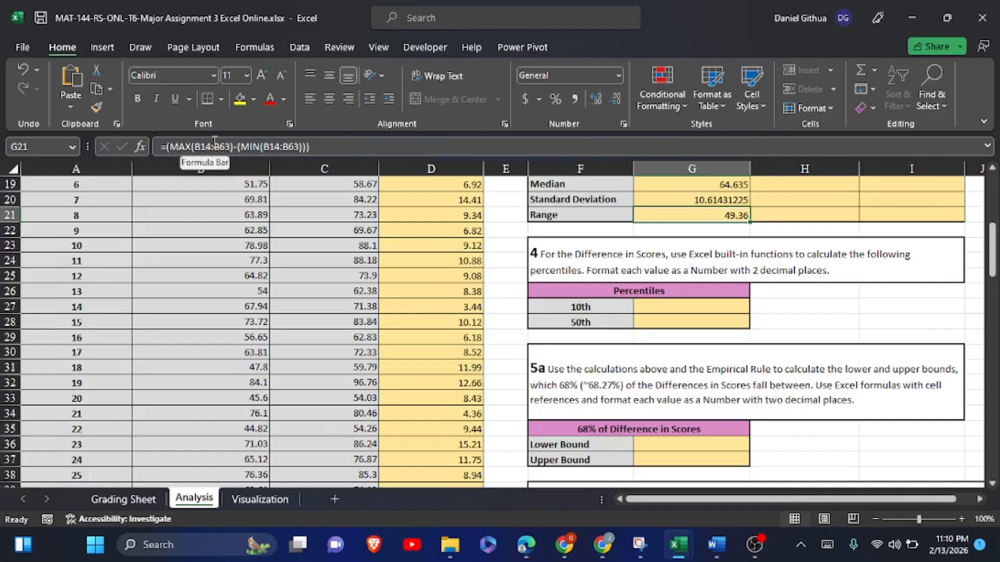
left_click(241, 147)
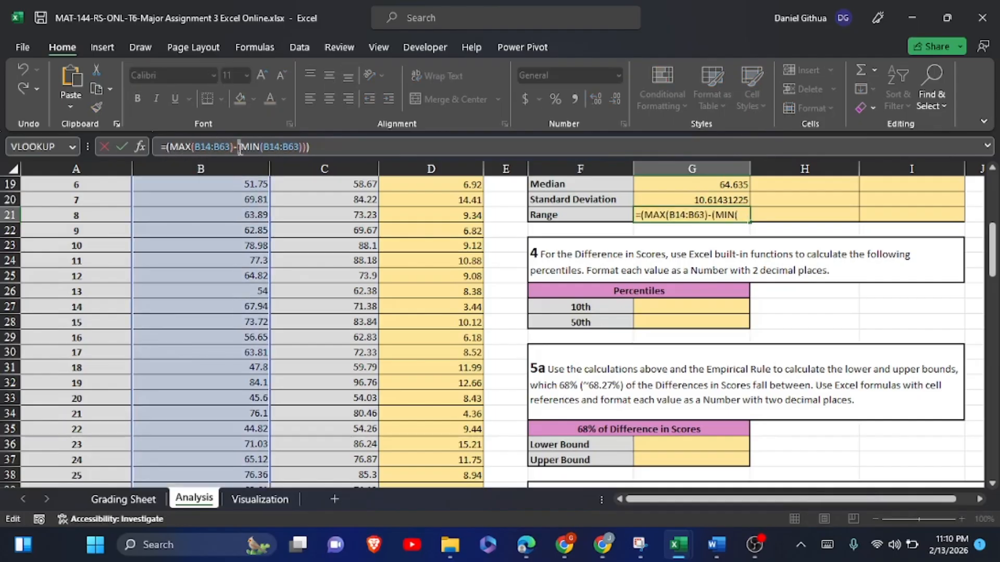
key("BackSpace")
type("x")
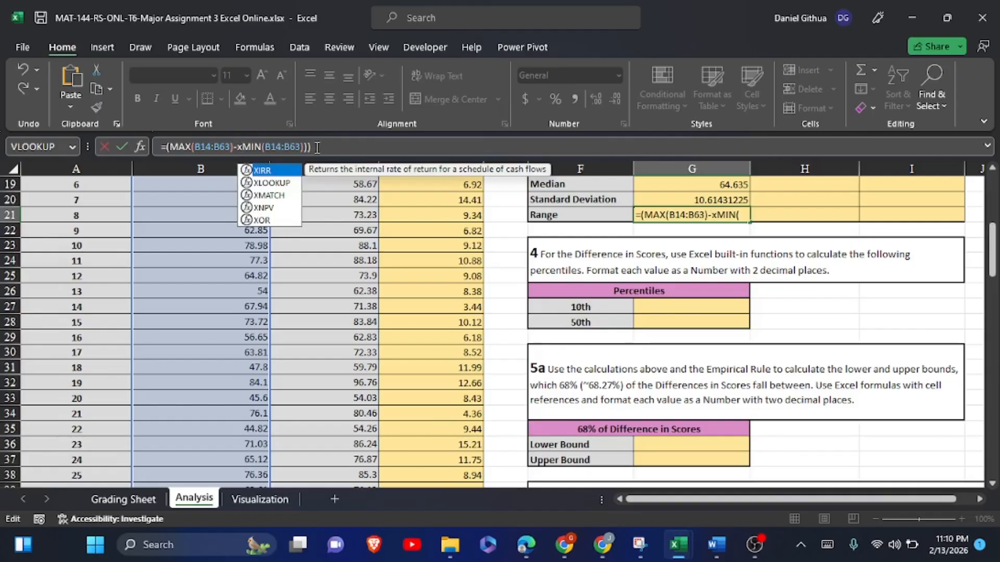
left_click(311, 149)
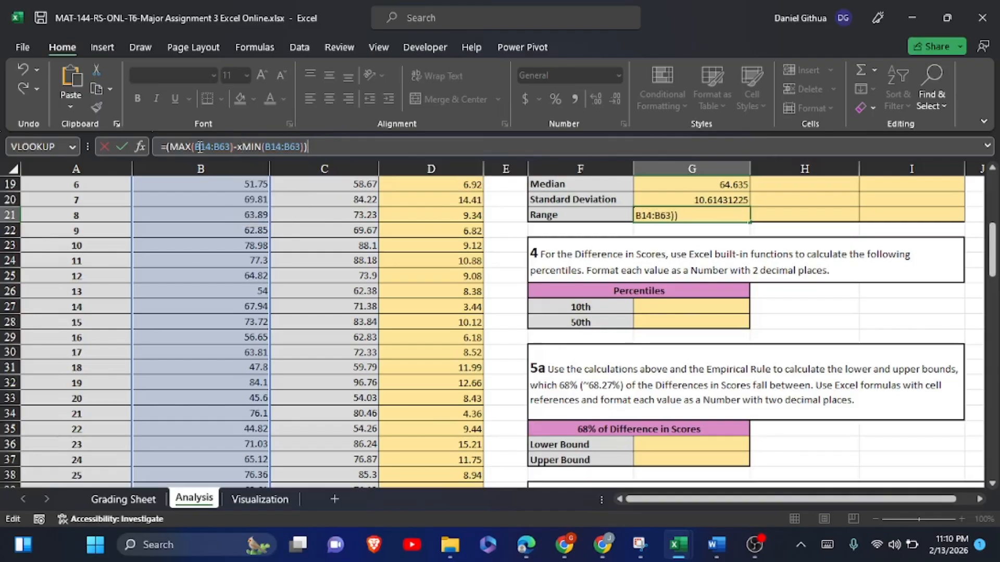
left_click(123, 144)
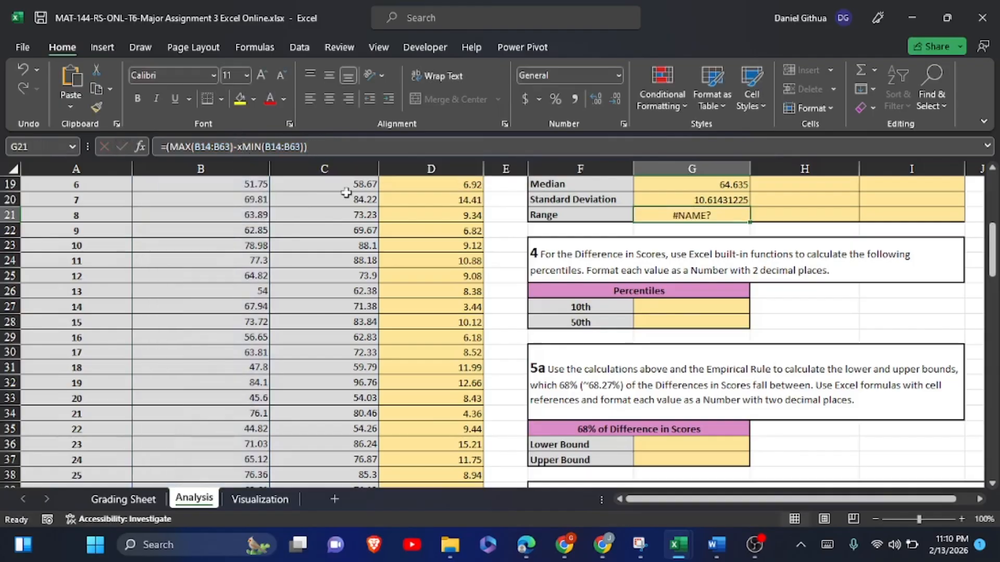
- Delete the stray x before MIN so G21 shows 49.36 again
left_click(244, 147)
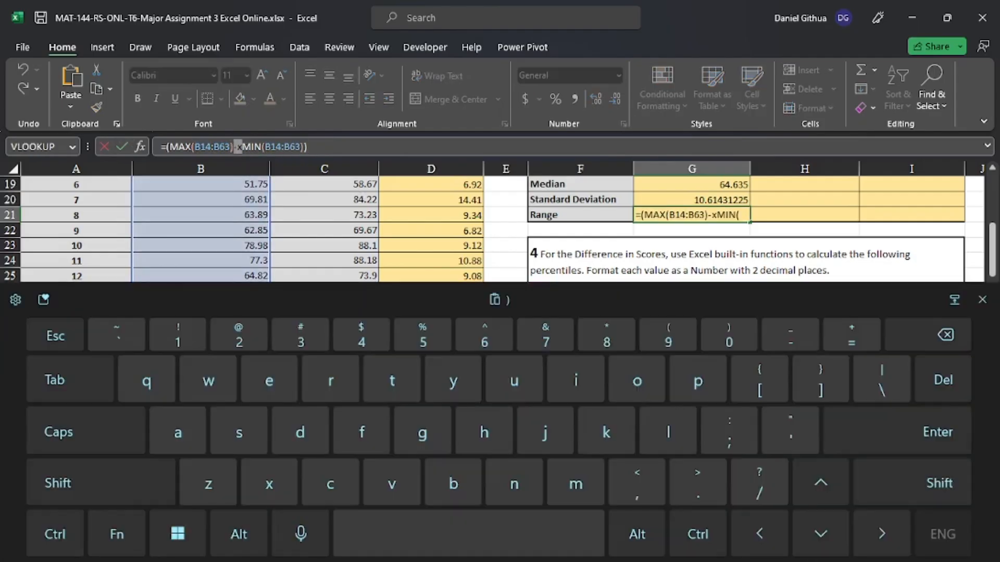
key("BackSpace")
key("Return")
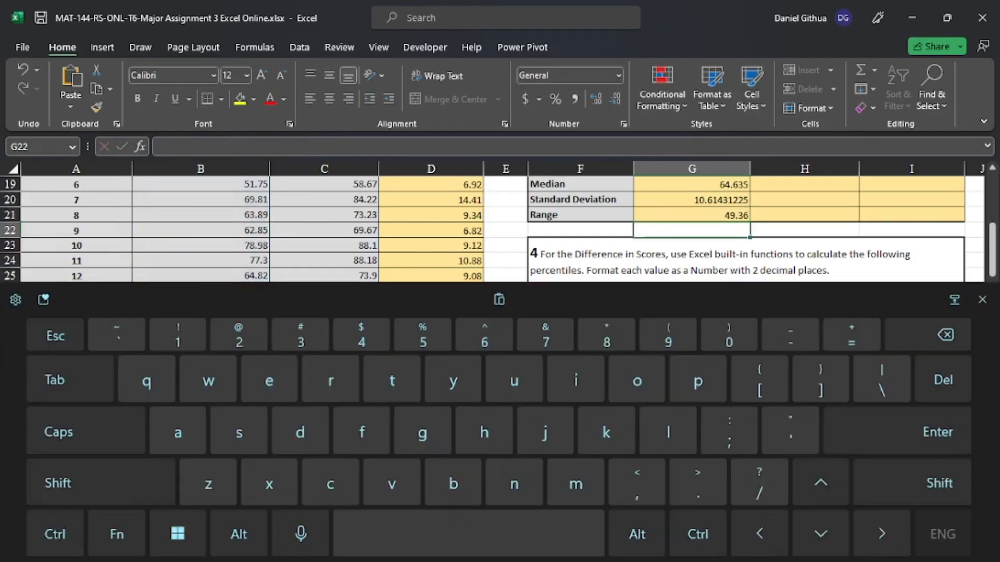
scroll(730, 293, "up", 5)
scroll(730, 293, "down", 4)
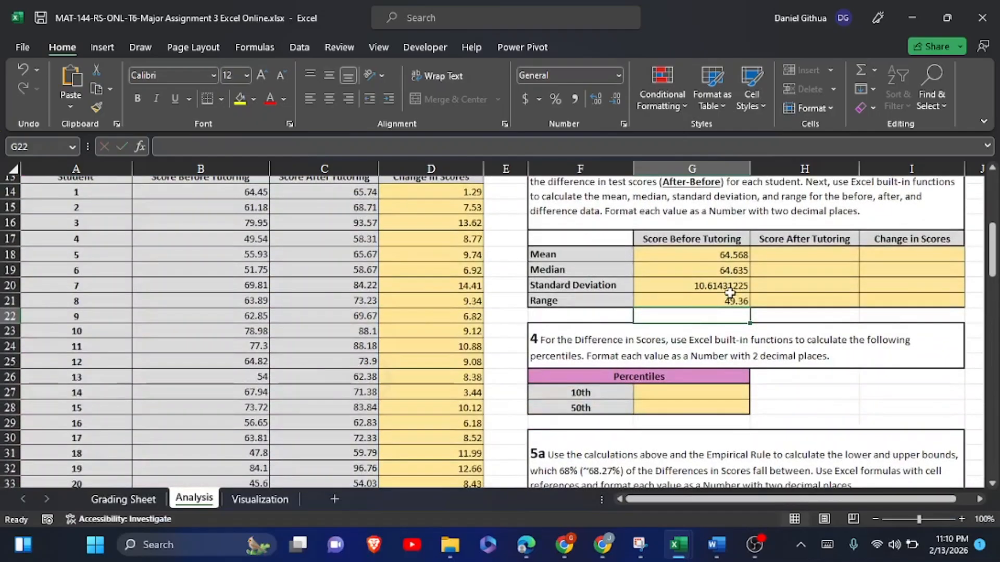
- Format the statistics block G18:I21 as Number with 2 decimal places
left_click_drag(720, 248, 920, 297)
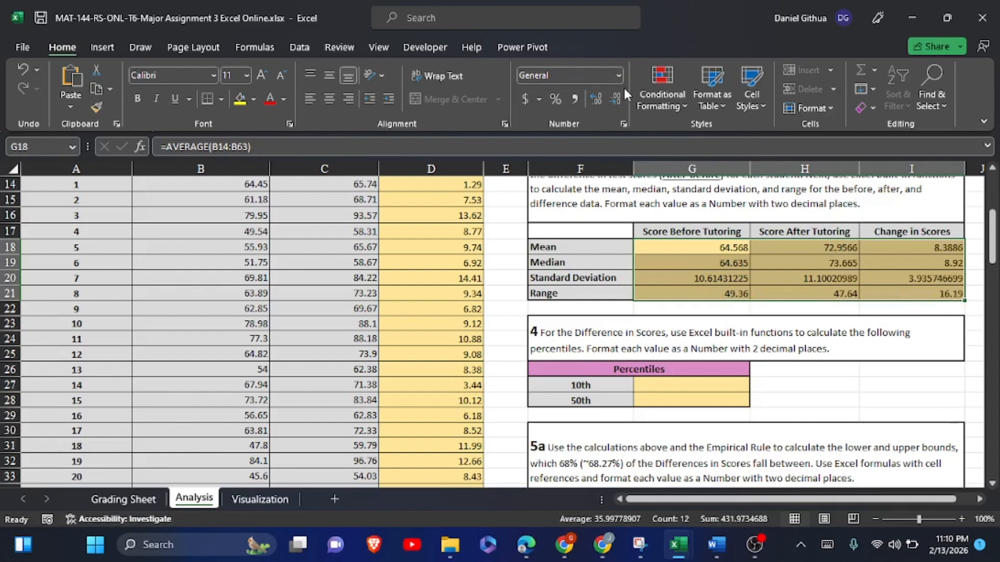
left_click(623, 123)
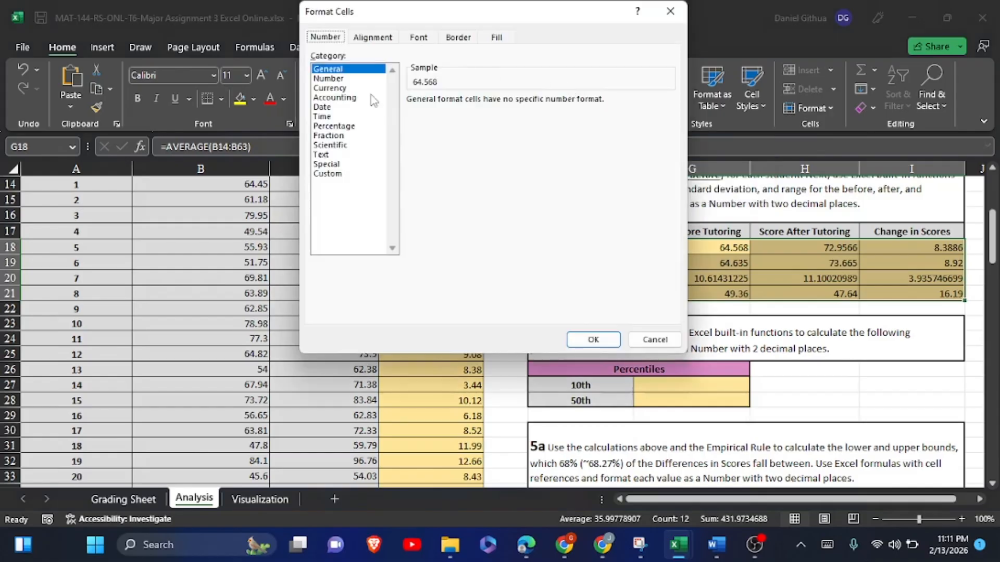
left_click(327, 79)
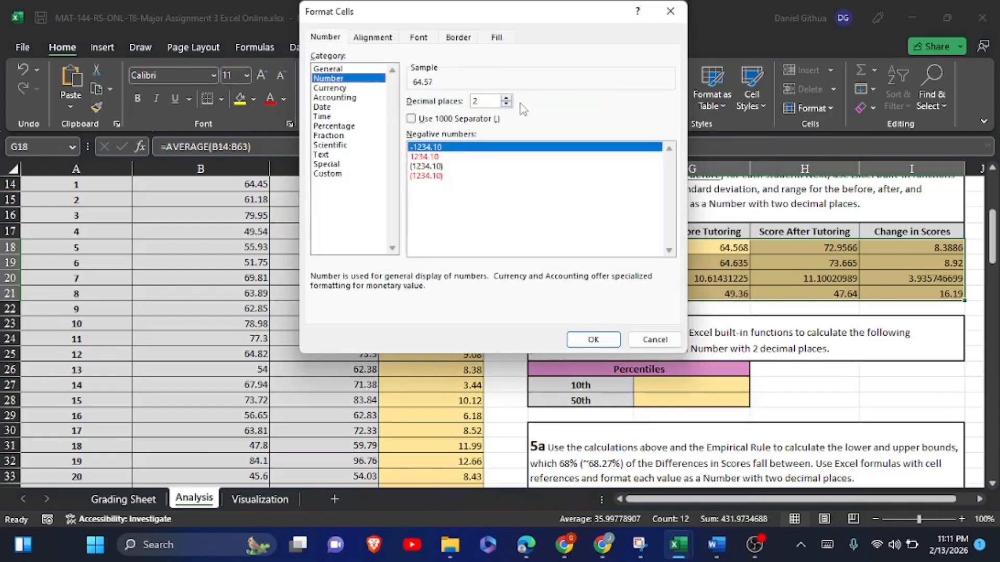
left_click(593, 339)
scroll(468, 312, "up", 3)
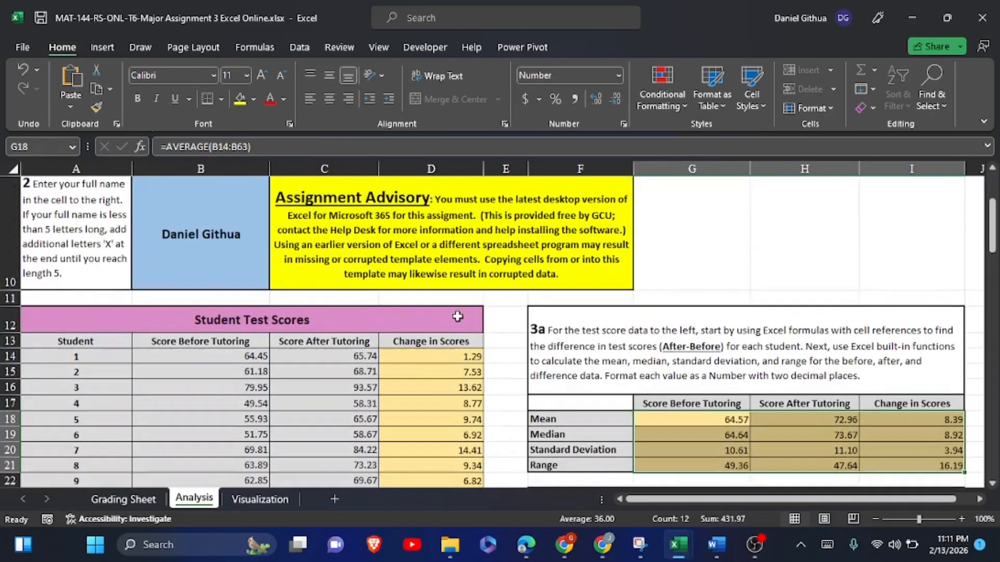
left_click_drag(456, 357, 434, 469)
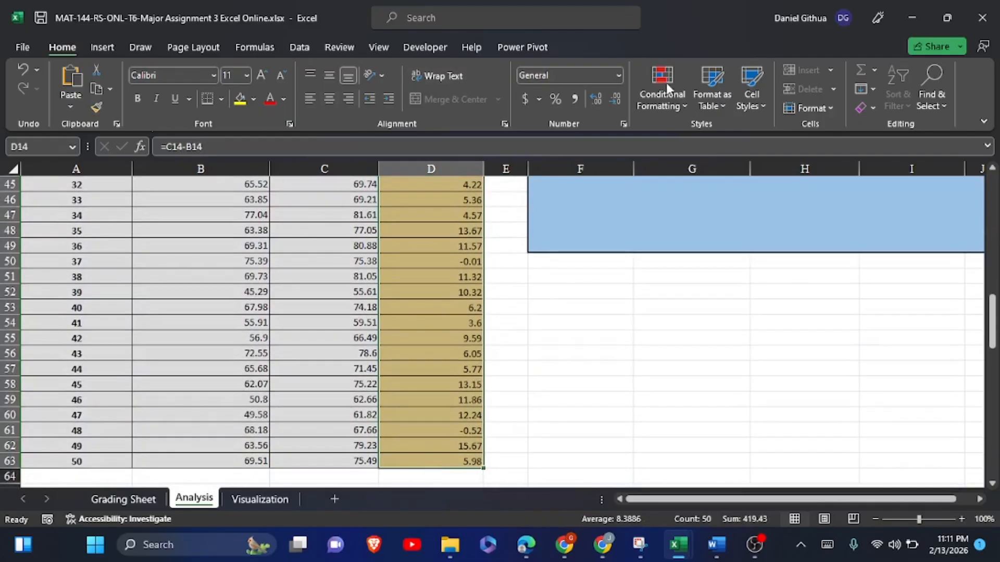
- Format the Change in Scores cells D14:D63 as Number with 2 decimal places
left_click(623, 124)
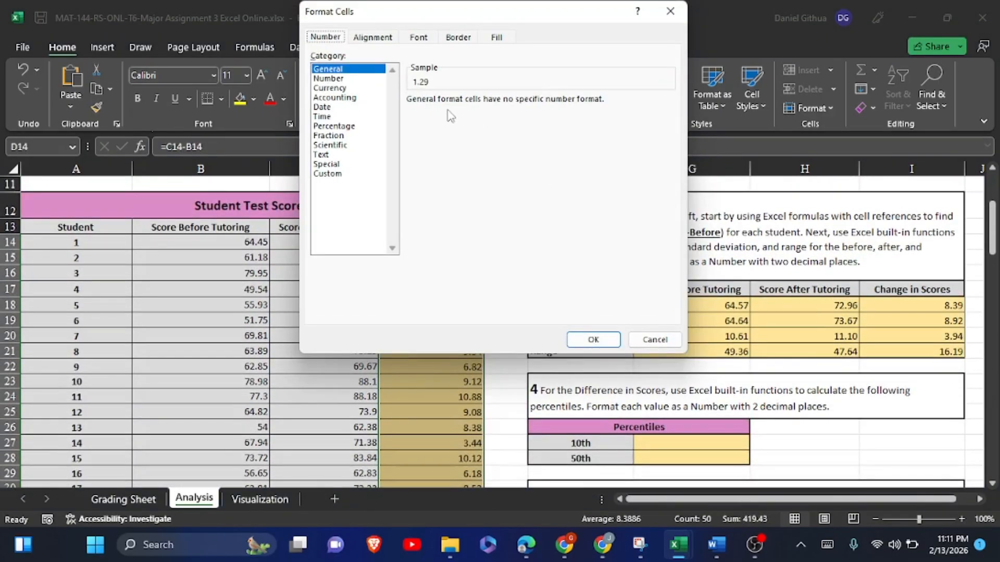
left_click(333, 79)
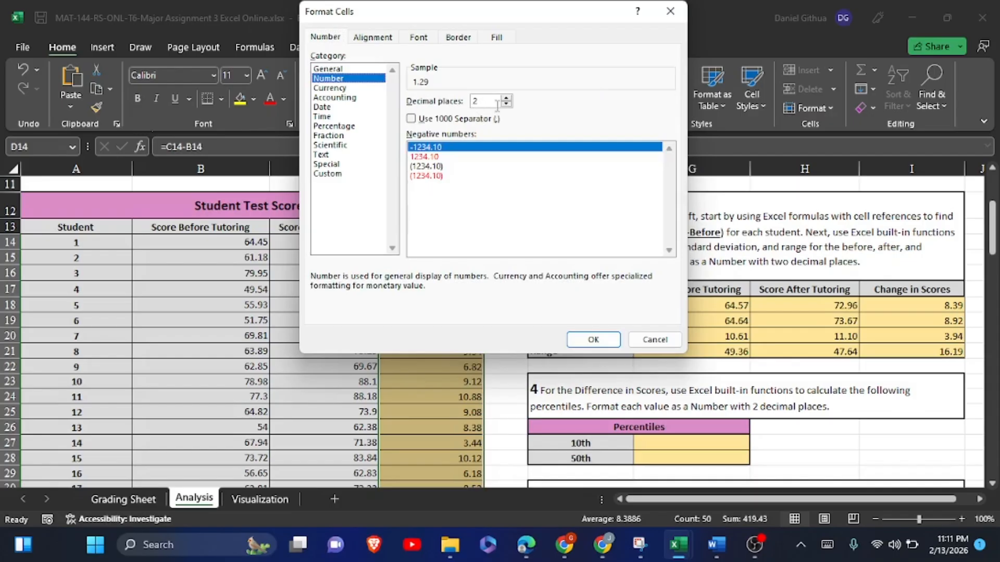
left_click(593, 340)
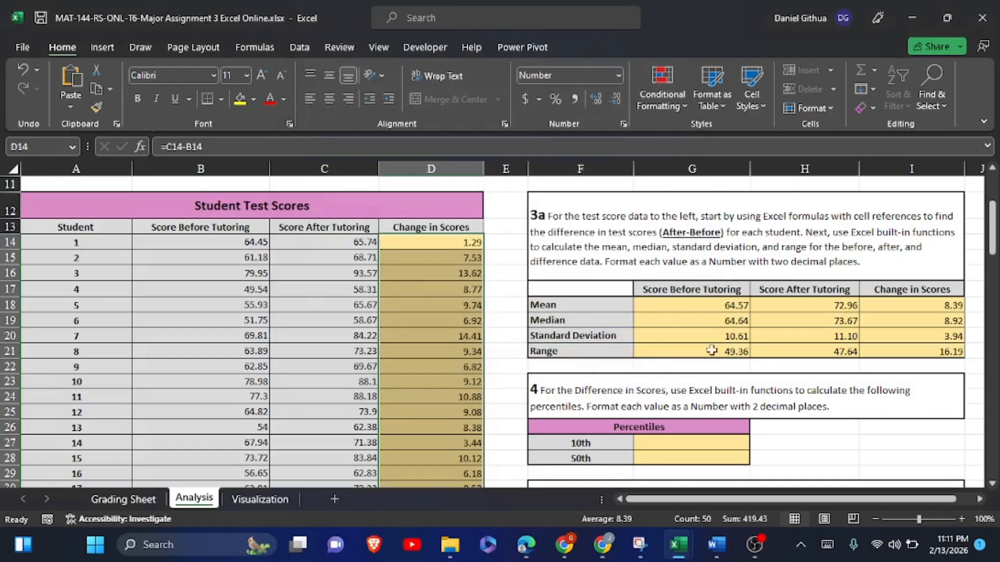
scroll(685, 329, "down", 2)
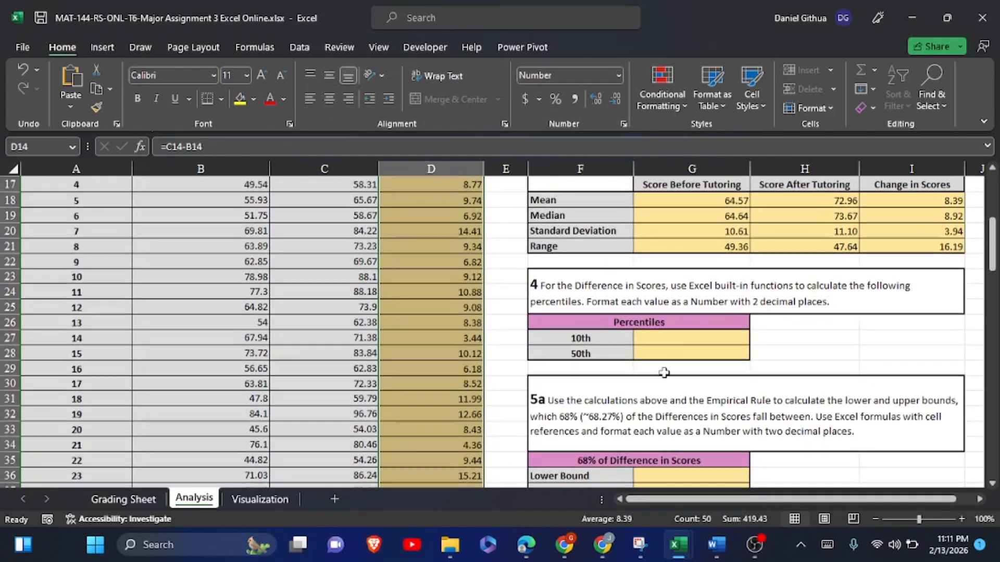
left_click(700, 342)
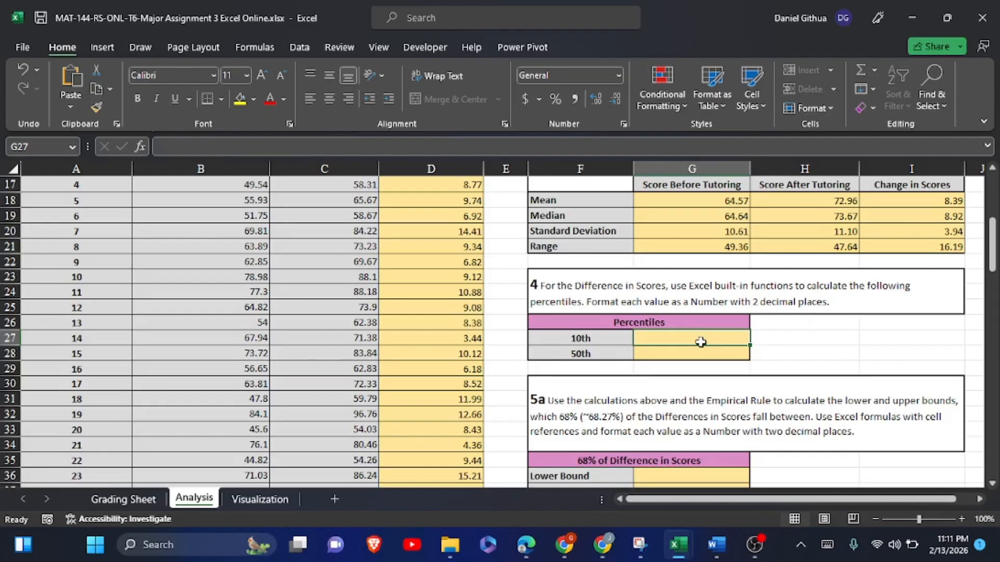
- Enter =PERCENTILE(D14:D63,0.1) in G27, giving 3.584
left_click(826, 544)
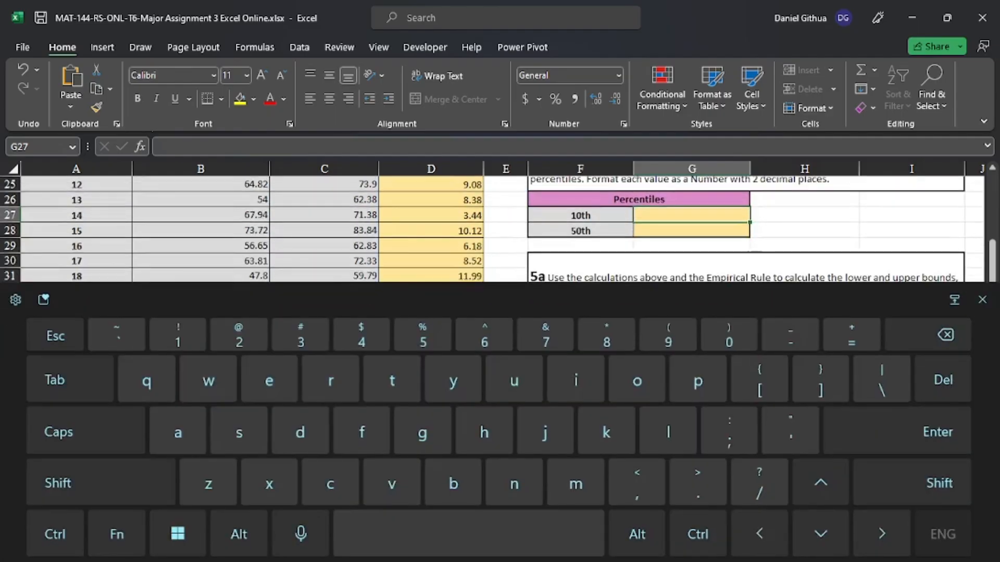
type("=per")
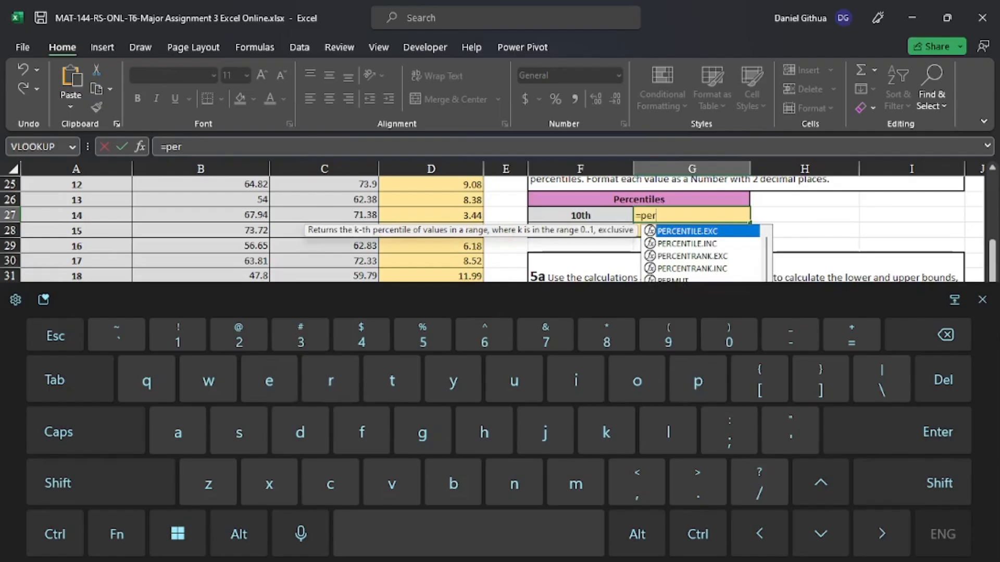
type("c")
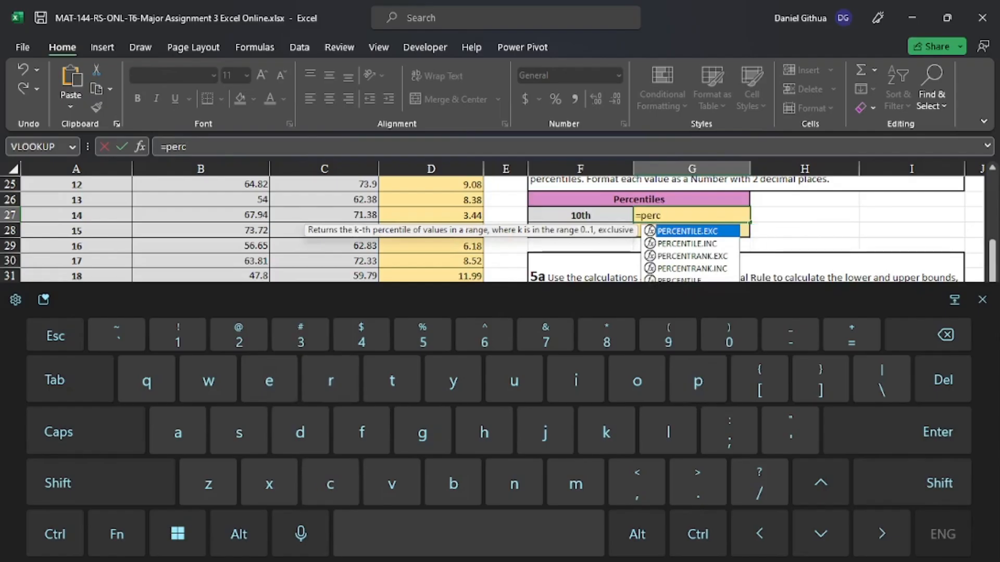
left_click(982, 300)
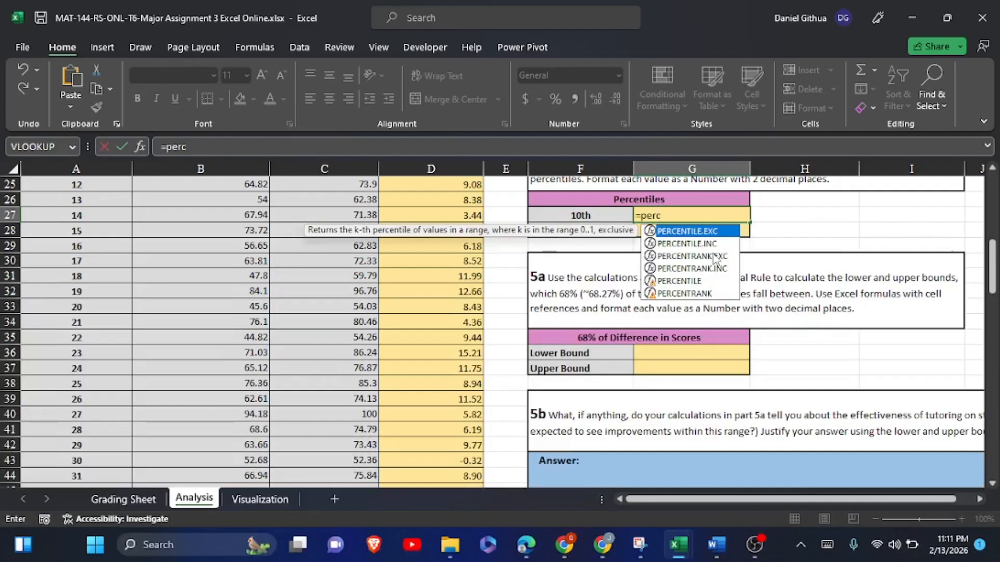
double_click(675, 282)
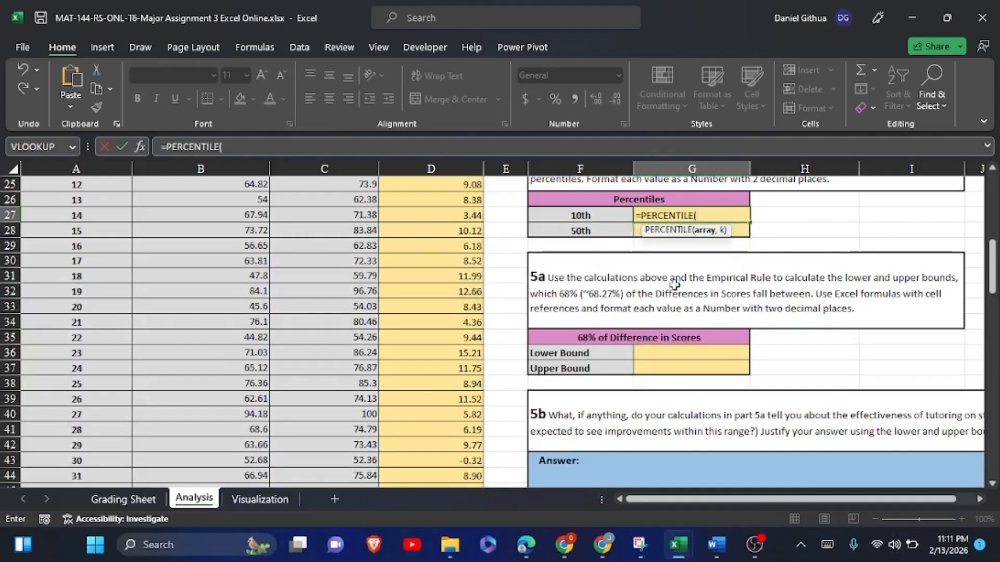
scroll(675, 283, "up", 3)
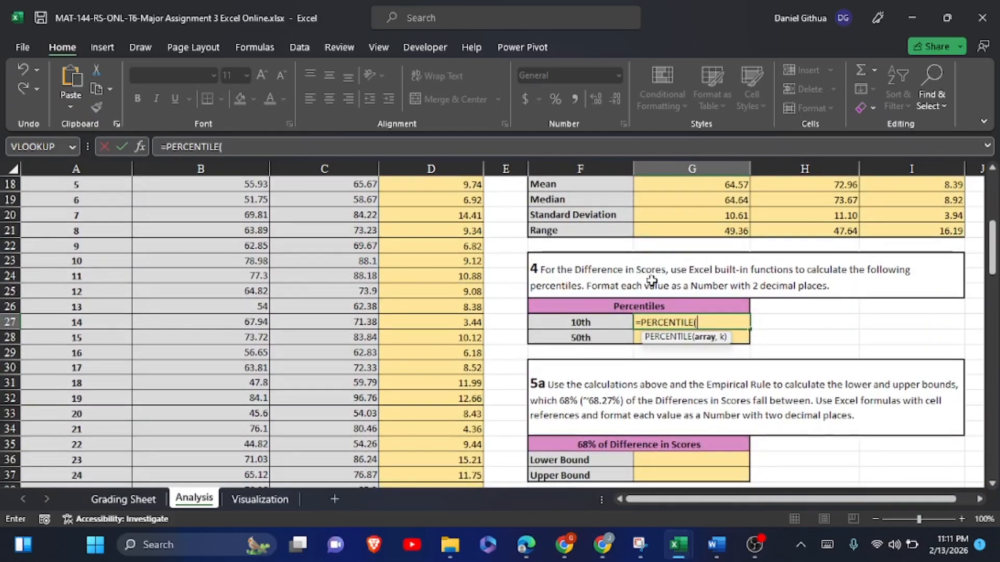
scroll(652, 282, "up", 2)
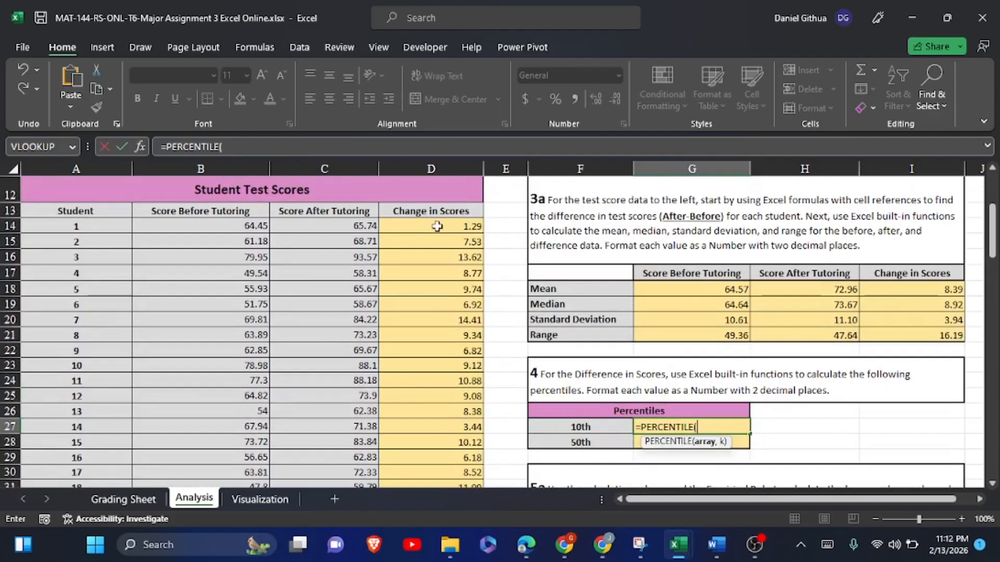
left_click_drag(440, 229, 457, 425)
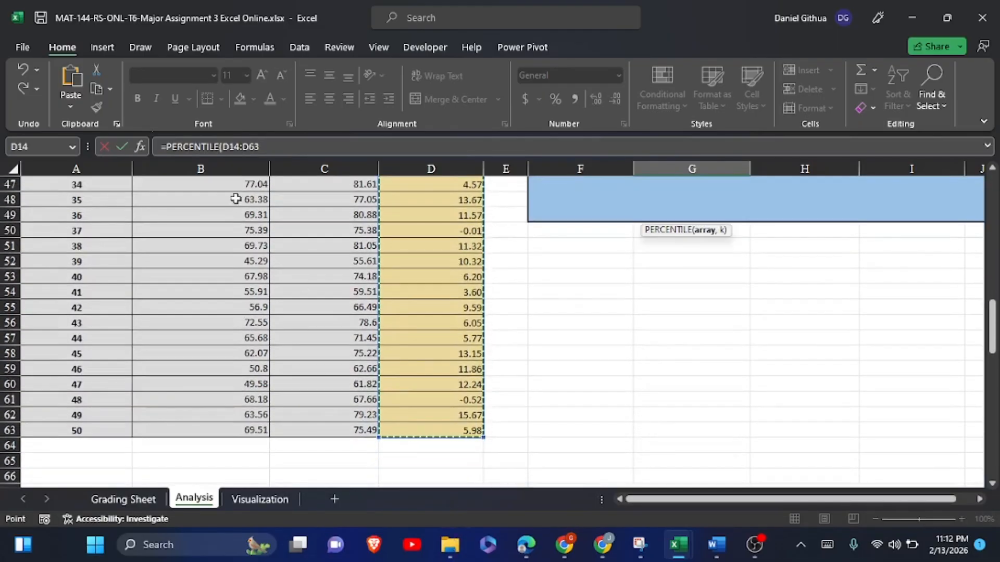
left_click(262, 148)
type(",")
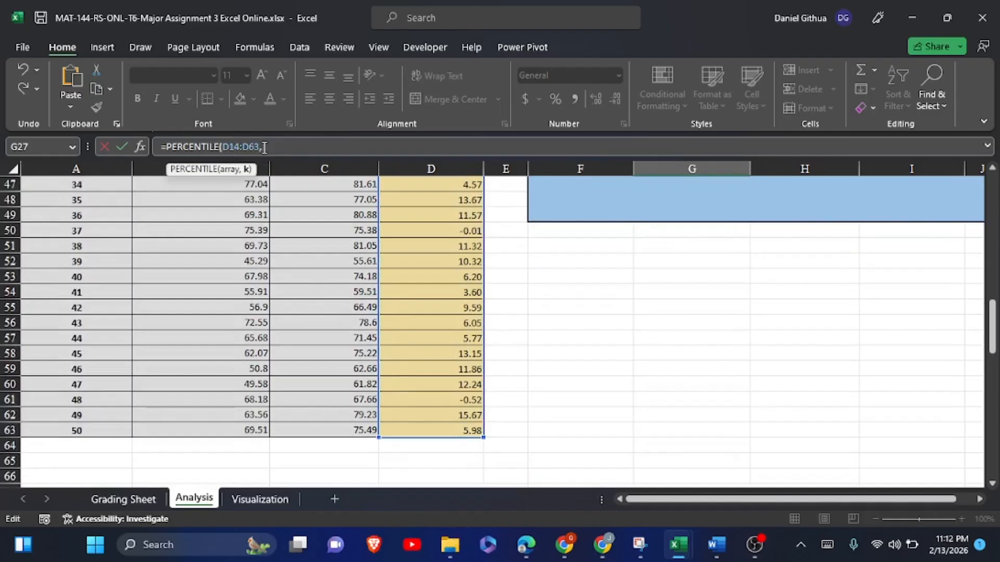
scroll(264, 148, "up", 6)
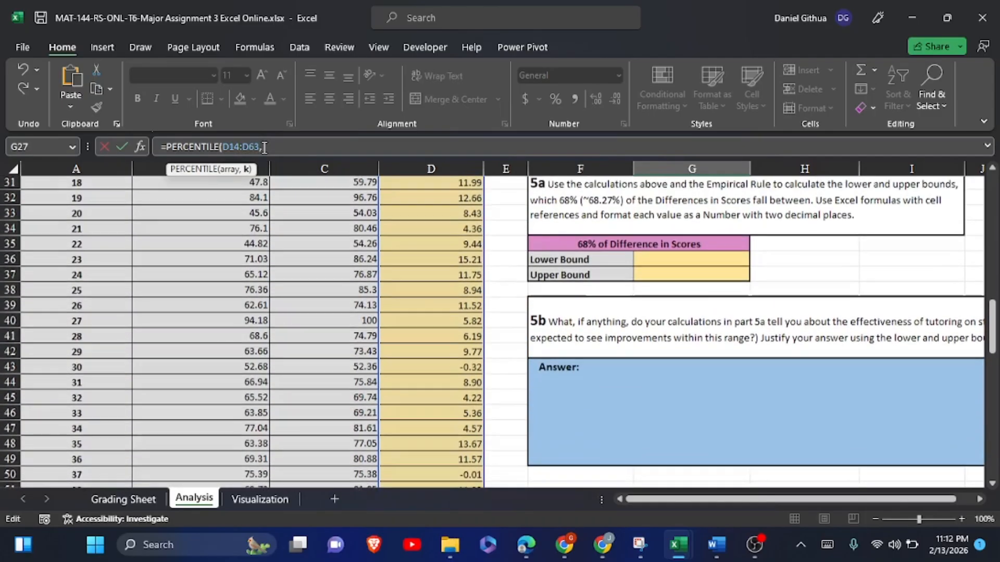
scroll(616, 211, "up", 2)
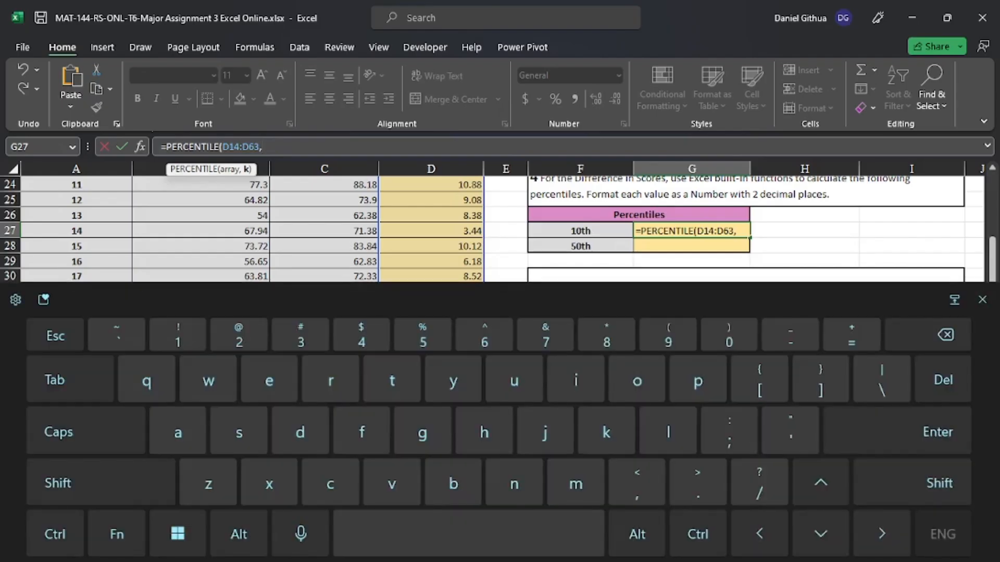
type("0.1")
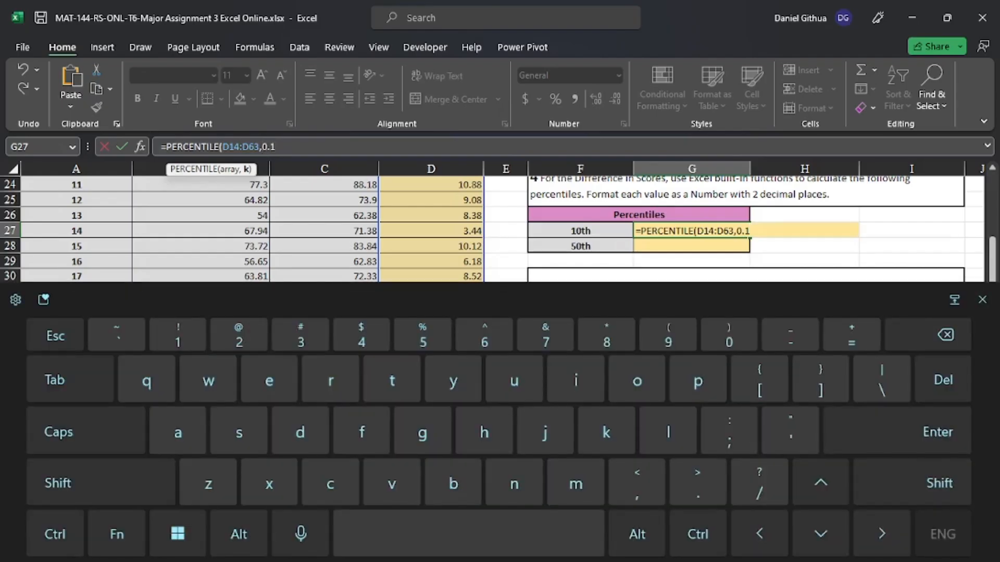
type(")")
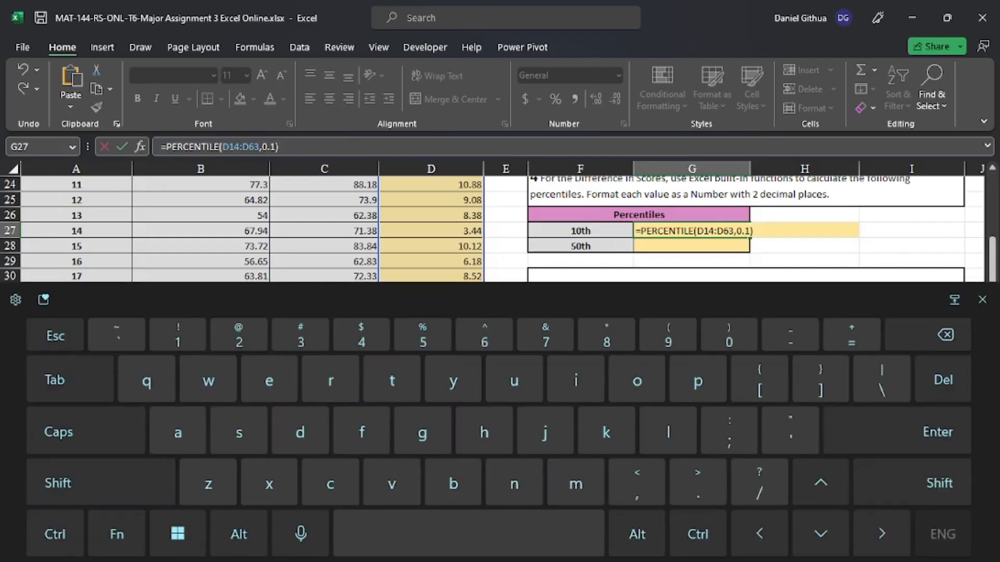
key("Return")
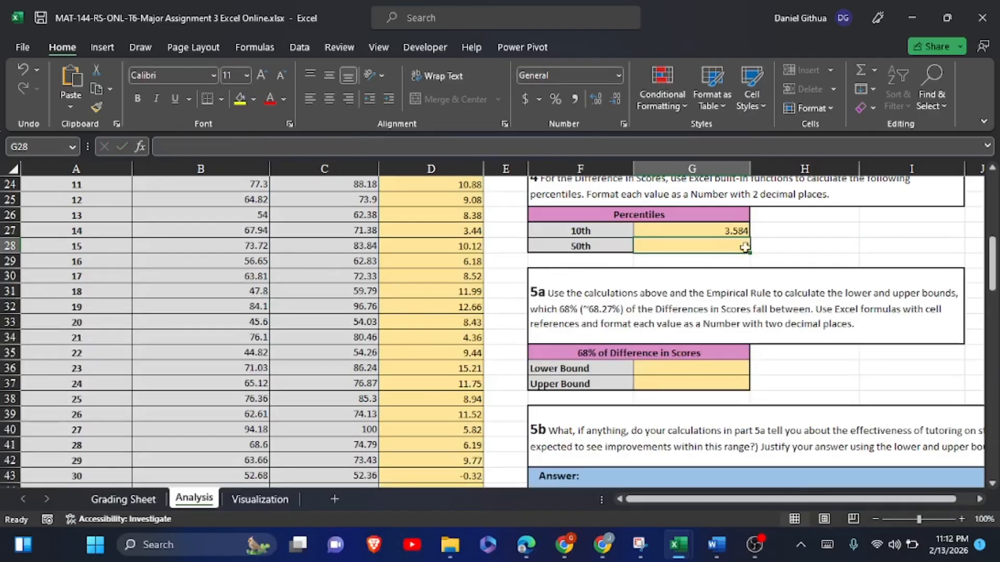
- Copy the G27 percentile formula text from the formula bar
left_click(736, 233)
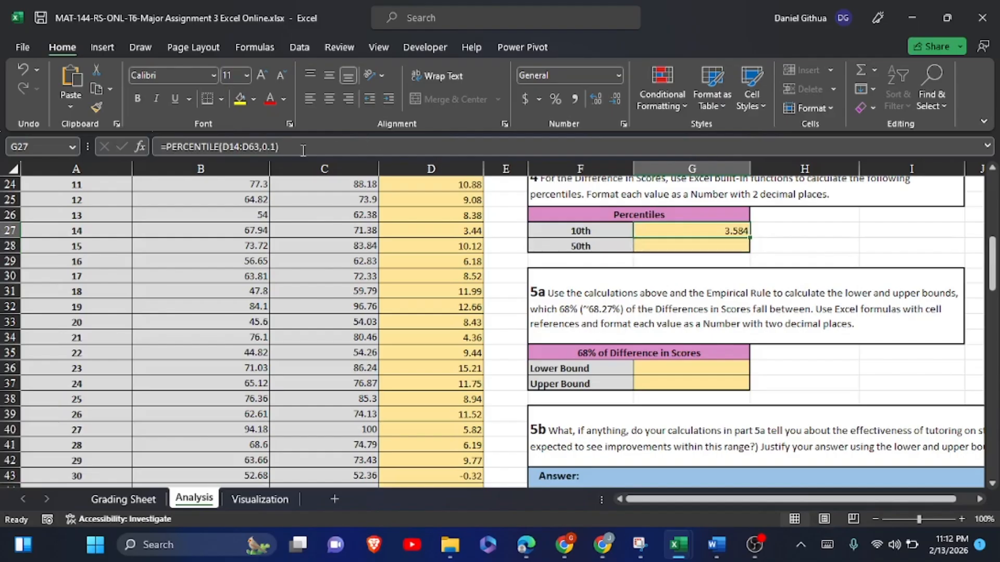
left_click_drag(300, 148, 163, 145)
key("ctrl+c")
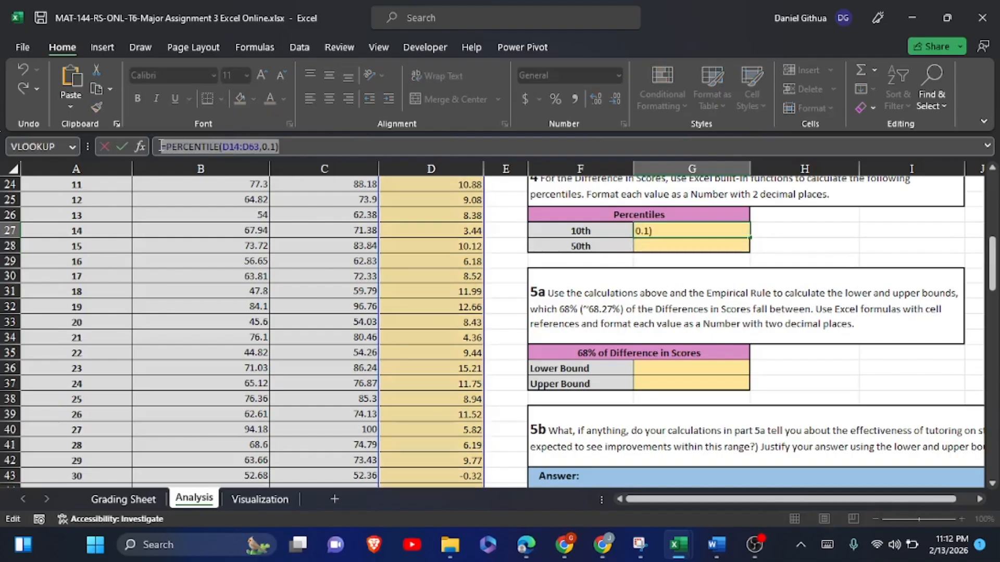
left_click(119, 148)
left_click(702, 244)
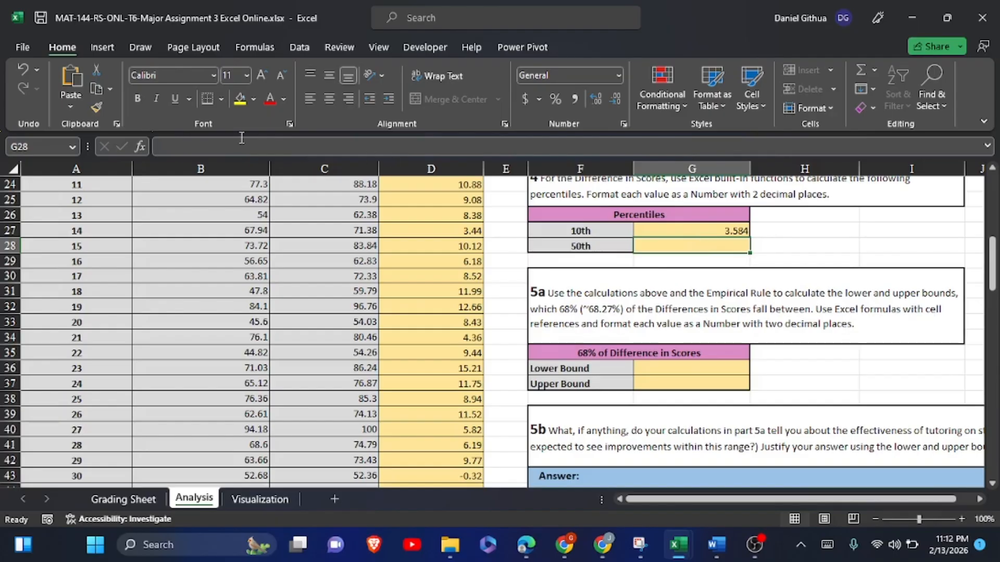
- Paste the percentile formula into G28 and change 0.1 to 0.5, giving the 50th percentile 8.92
left_click(219, 141)
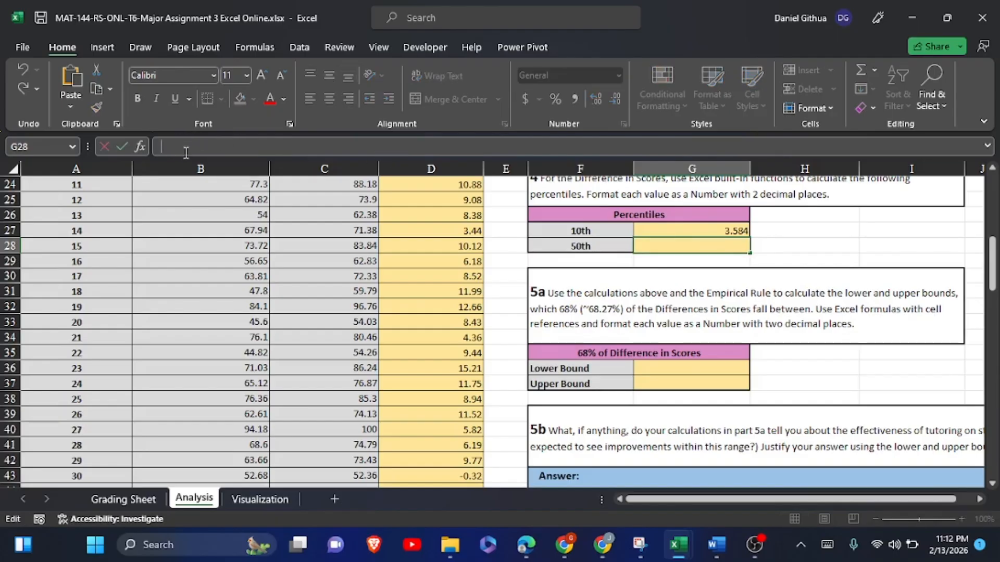
key("ctrl+v")
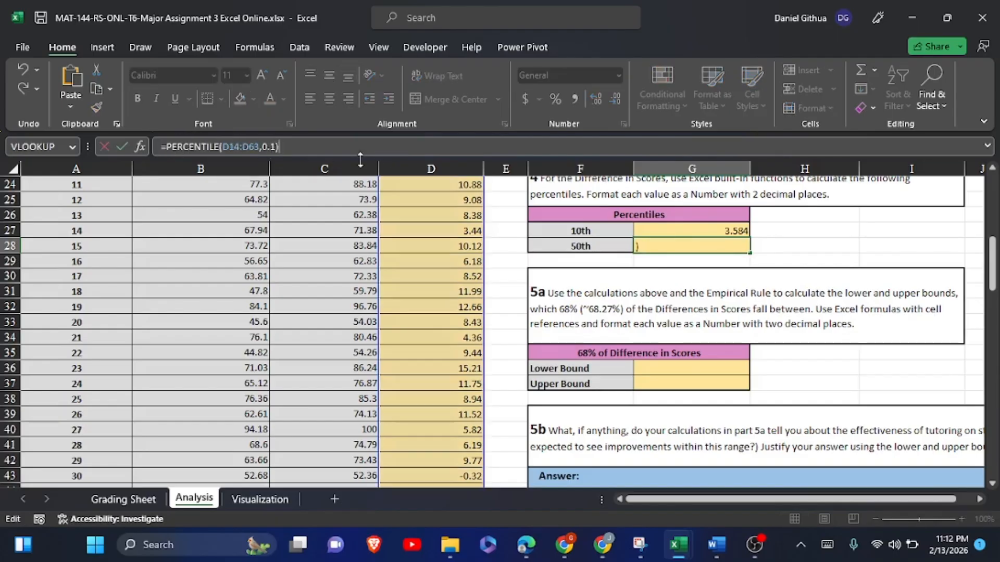
left_click(273, 148)
key("BackSpace")
type("5")
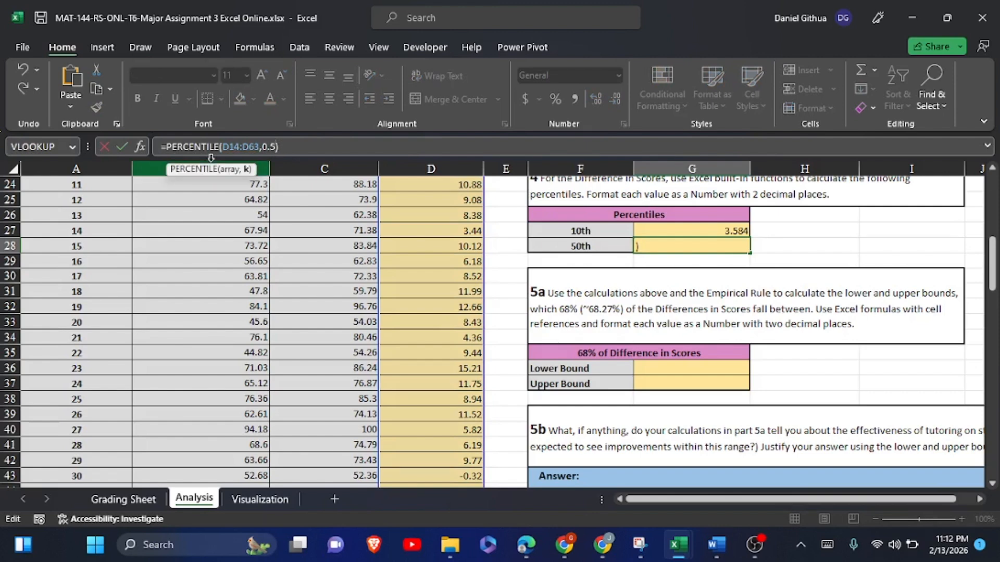
left_click(120, 146)
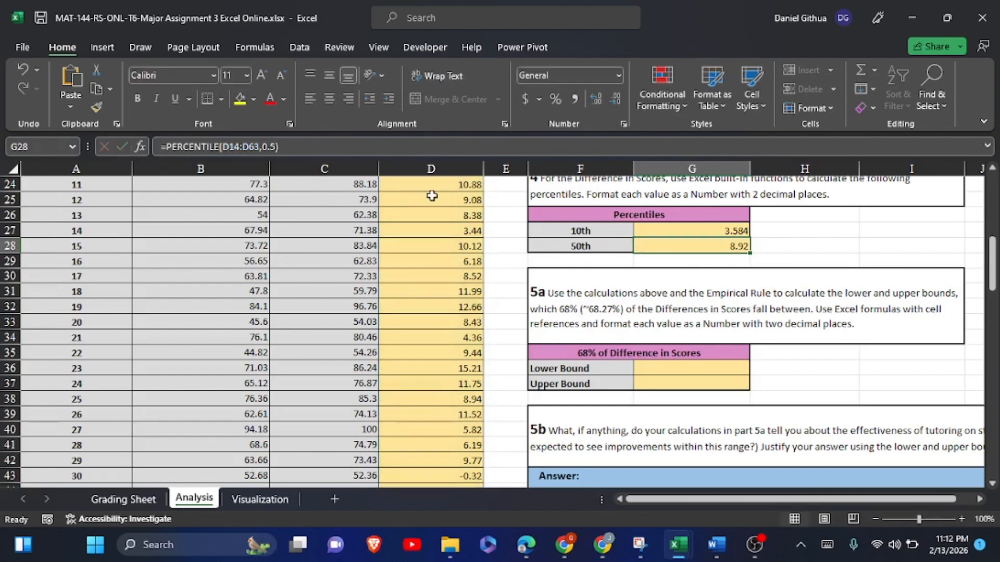
- Format G27:G28 as Number with 2 decimal places, showing 3.58 and 8.92
left_click(816, 249)
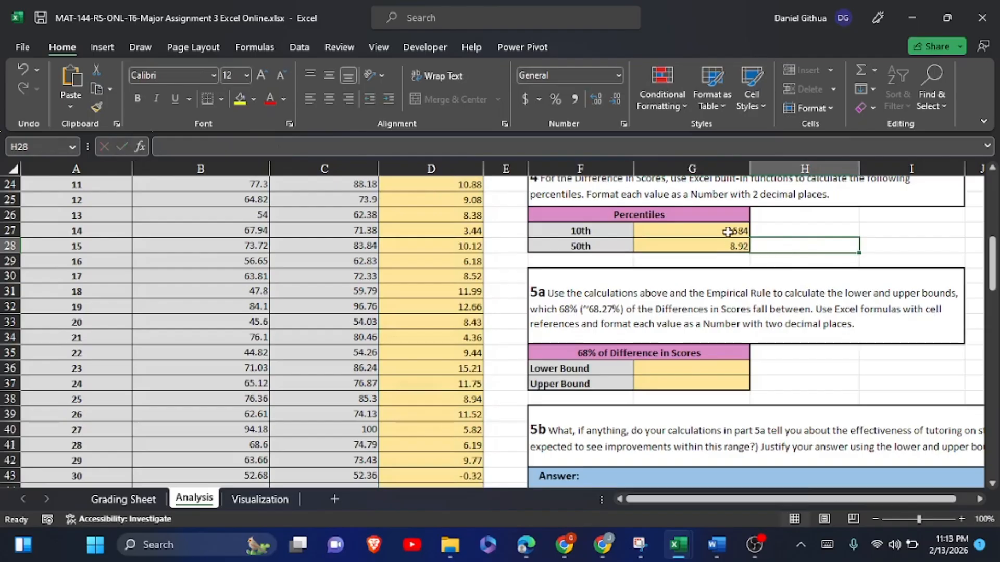
left_click_drag(730, 233, 734, 245)
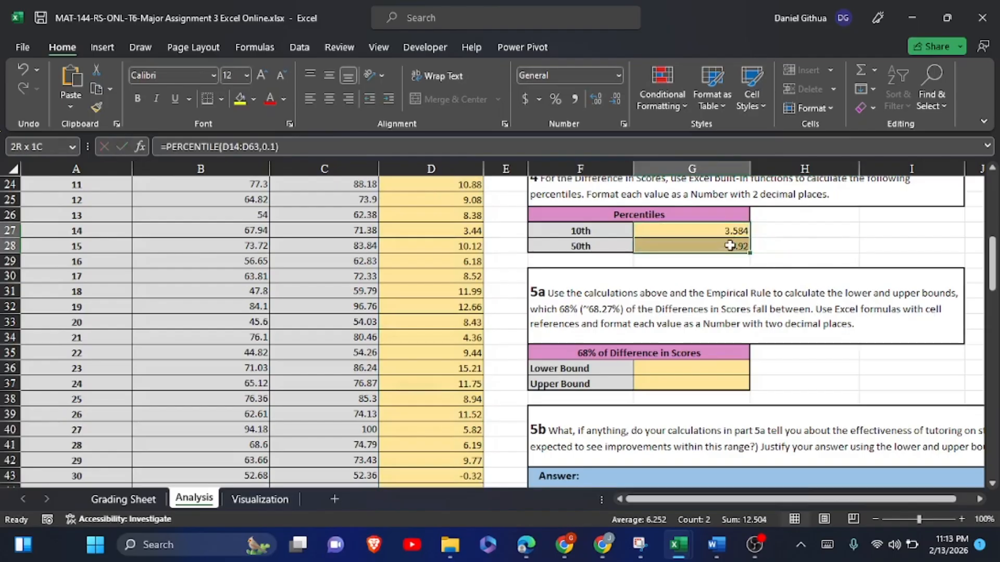
left_click(621, 123)
left_click(354, 80)
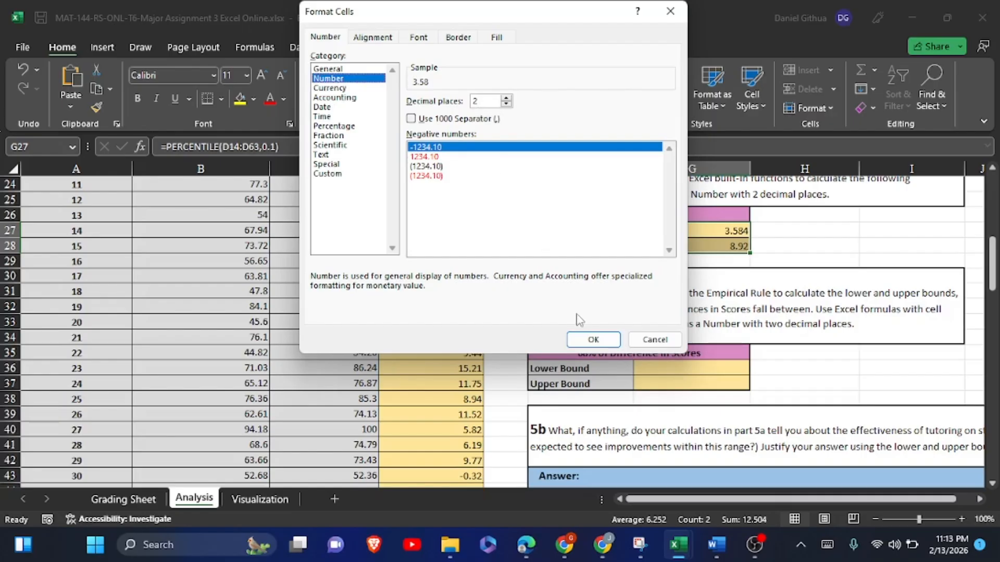
left_click(594, 339)
left_click(822, 232)
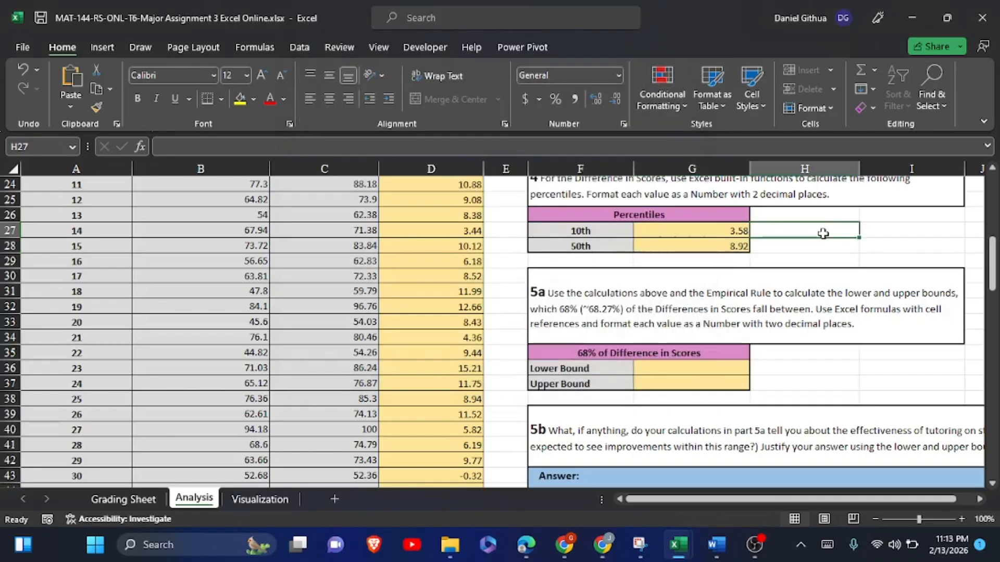
scroll(822, 232, "up", 1)
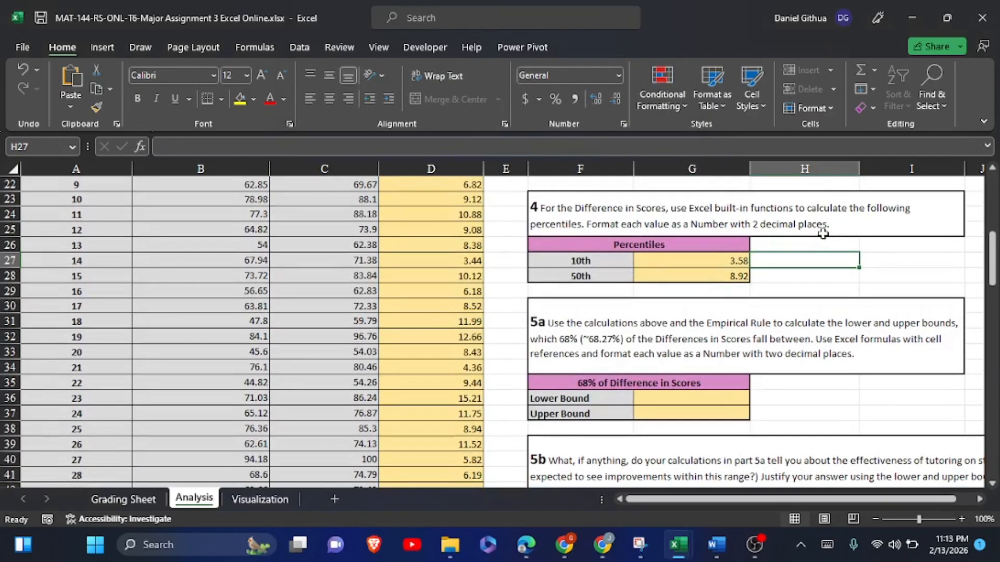
left_click(719, 259)
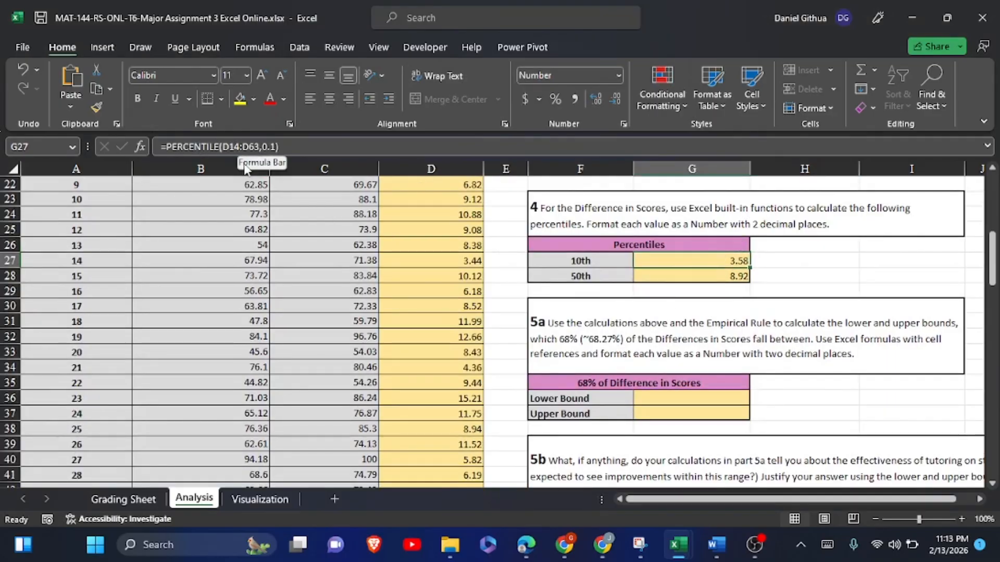
left_click(729, 275)
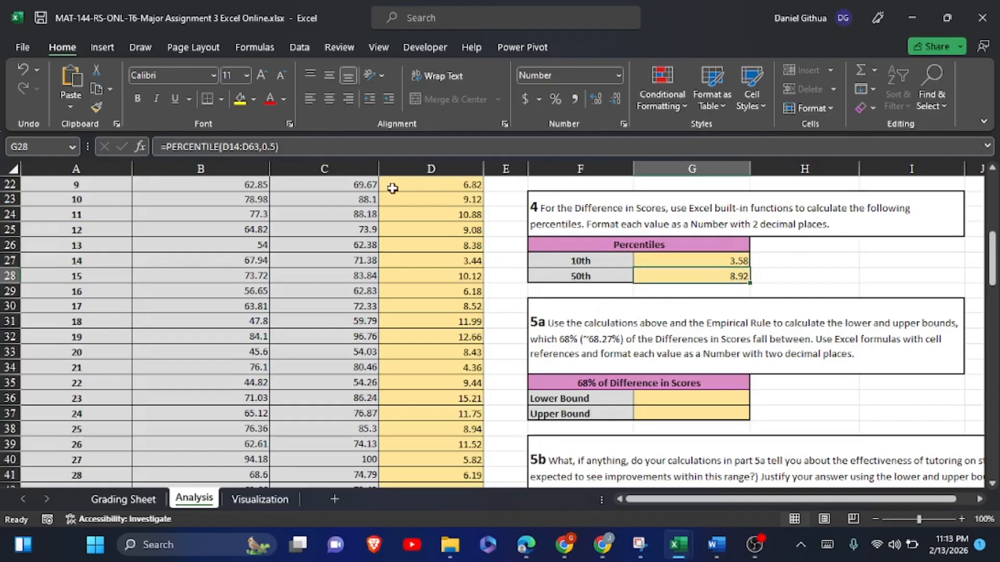
scroll(392, 188, "up", 2)
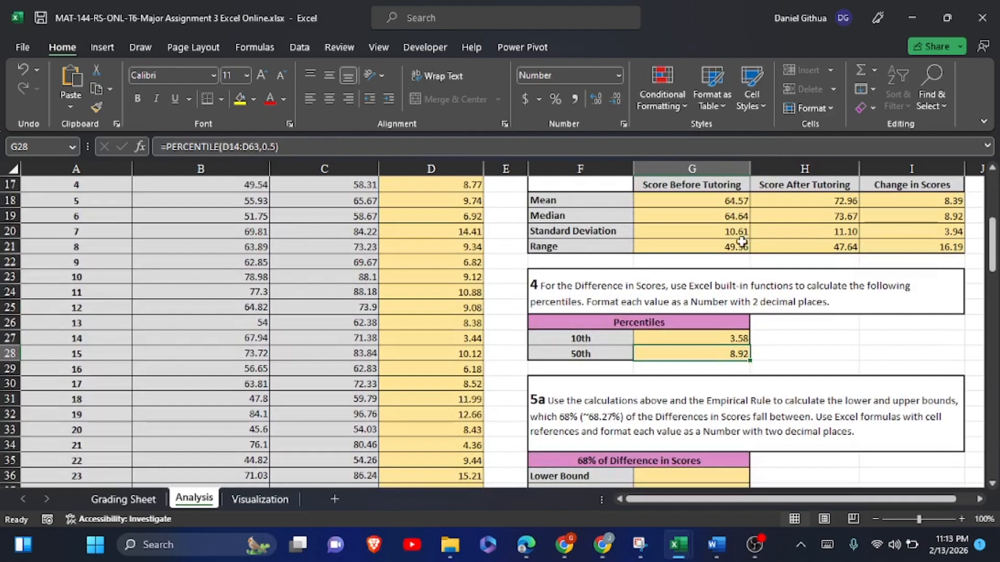
left_click(740, 245)
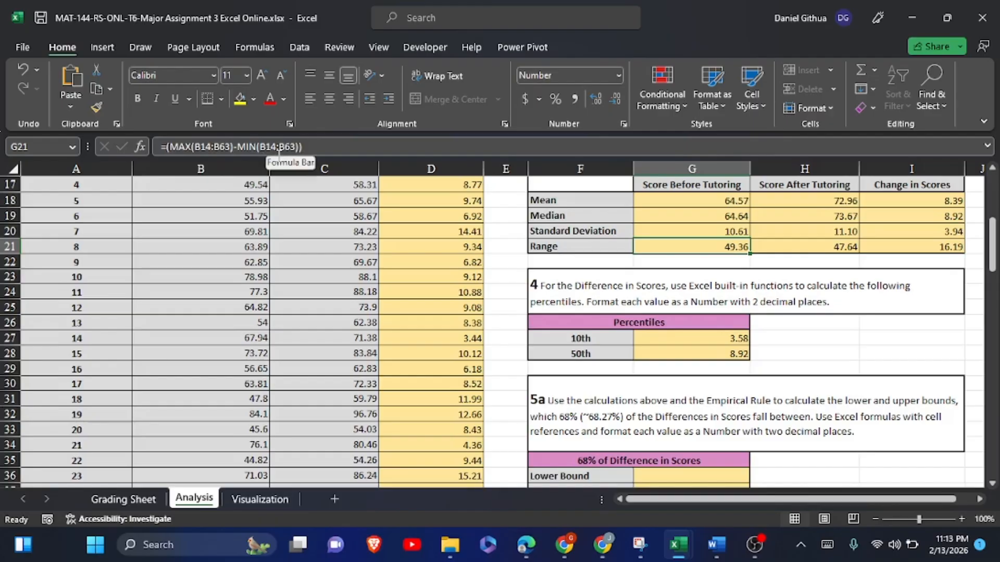
scroll(347, 193, "down", 5)
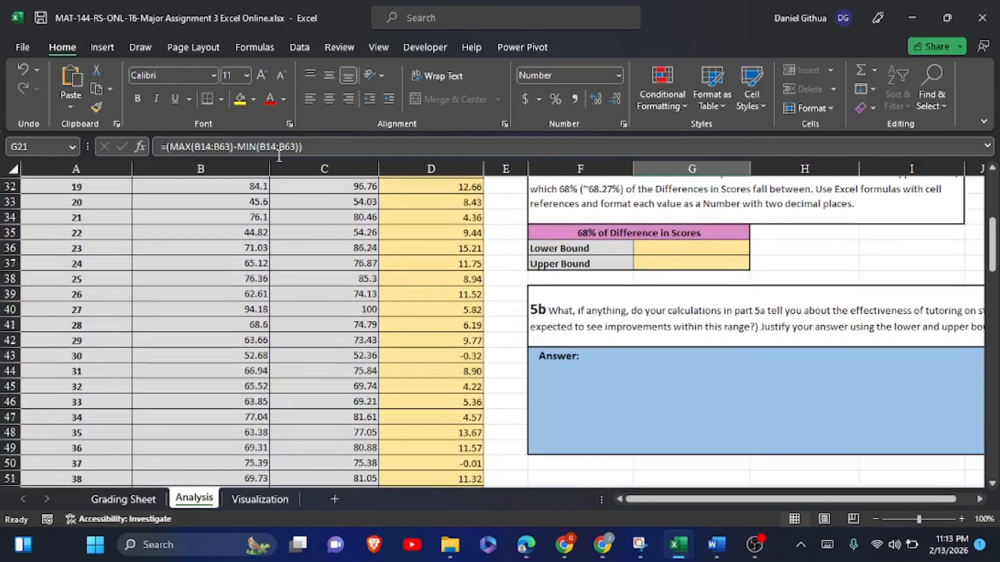
scroll(346, 194, "up", 2)
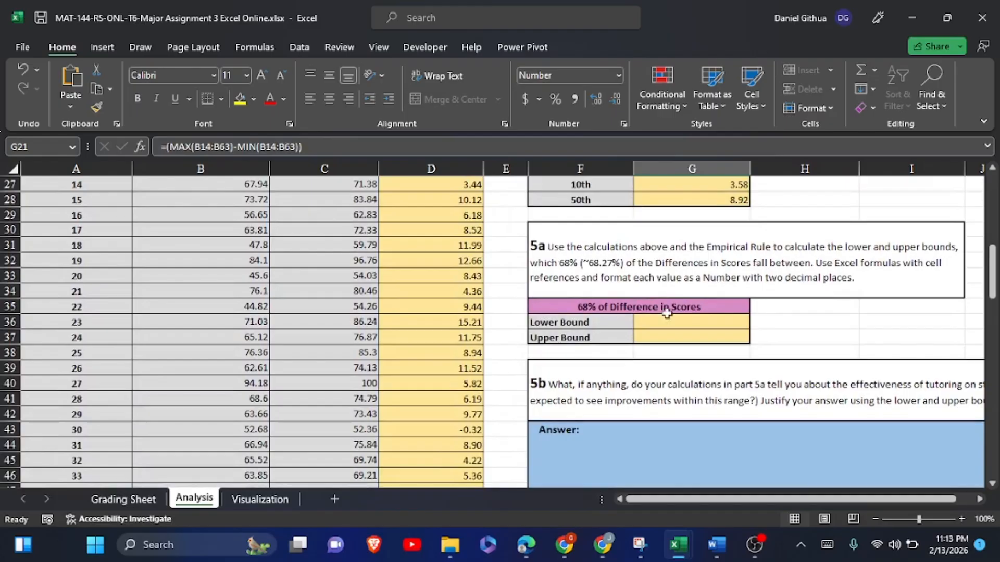
left_click(684, 320)
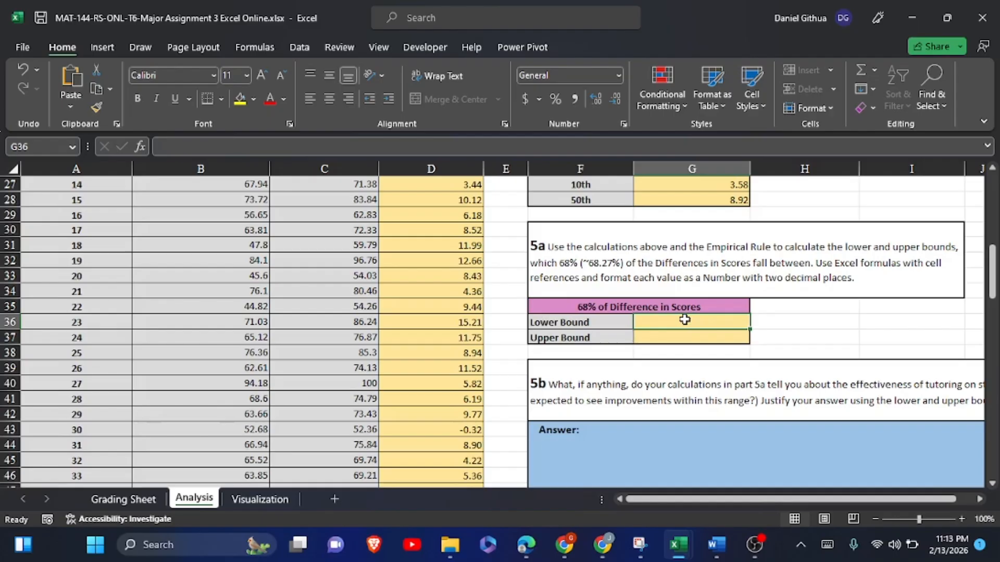
scroll(684, 319, "up", 5)
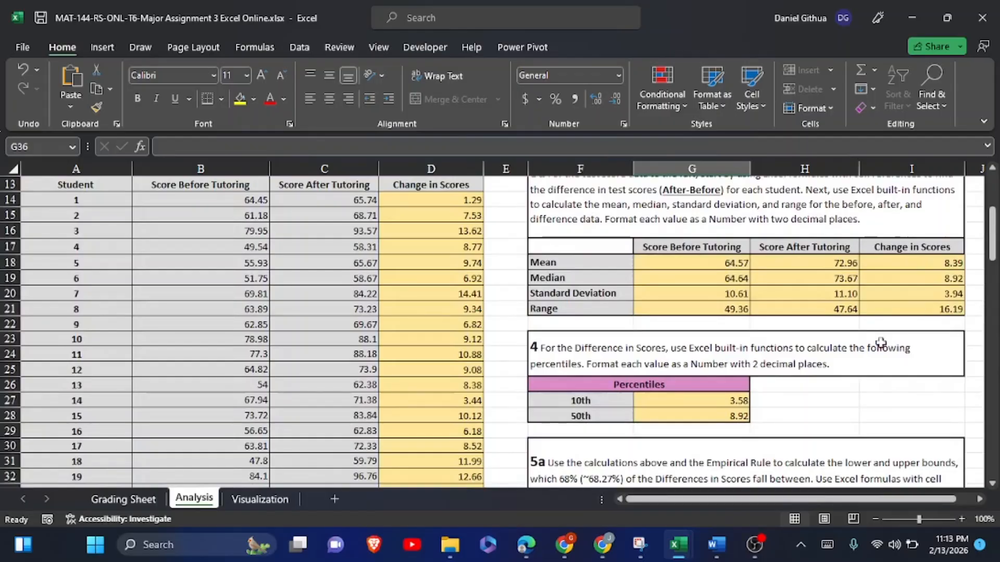
scroll(886, 384, "down", 5)
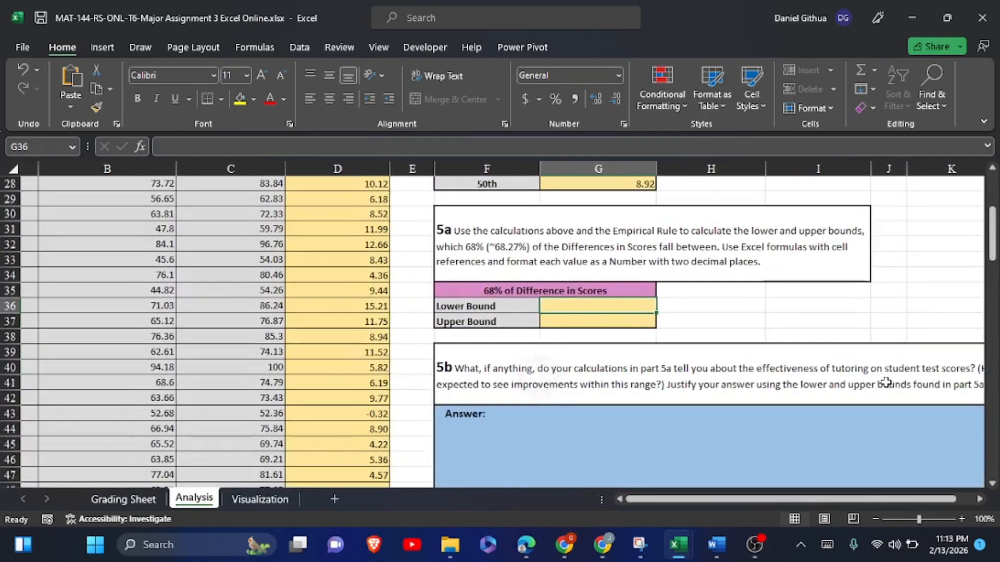
scroll(886, 383, "right", 1)
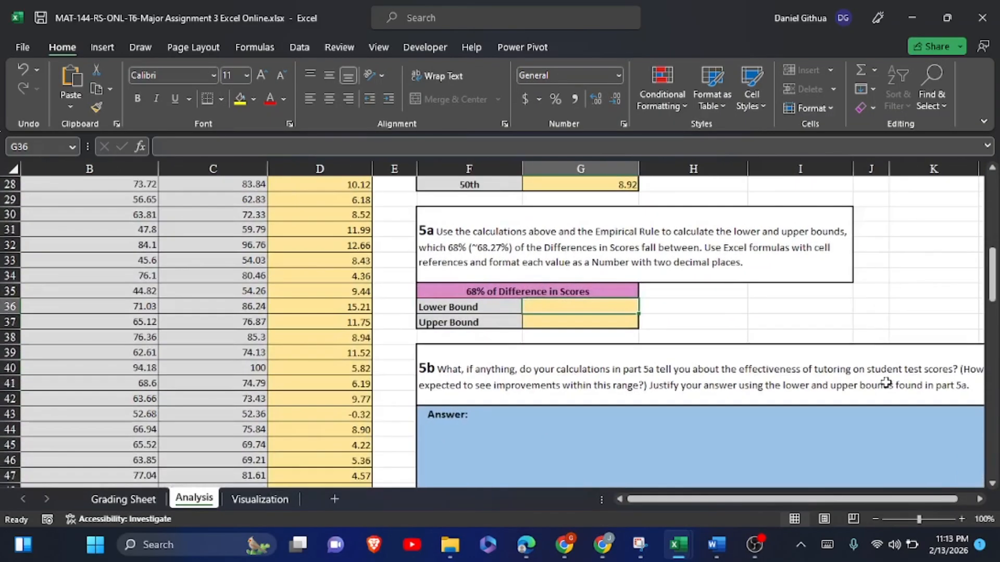
- Enter =I18-I20 in G36 so the 68% Lower Bound shows 4.45
left_click(827, 545)
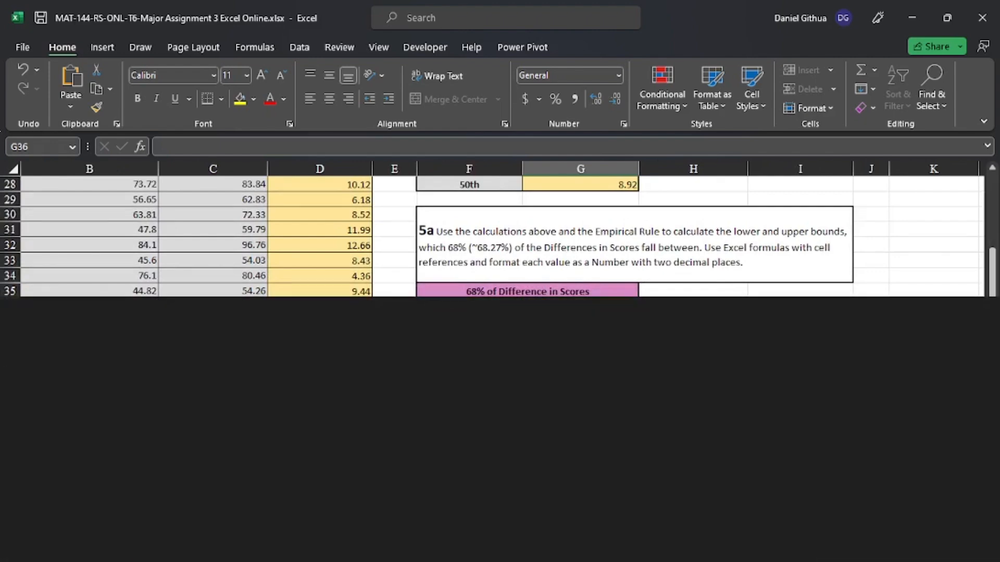
type("=")
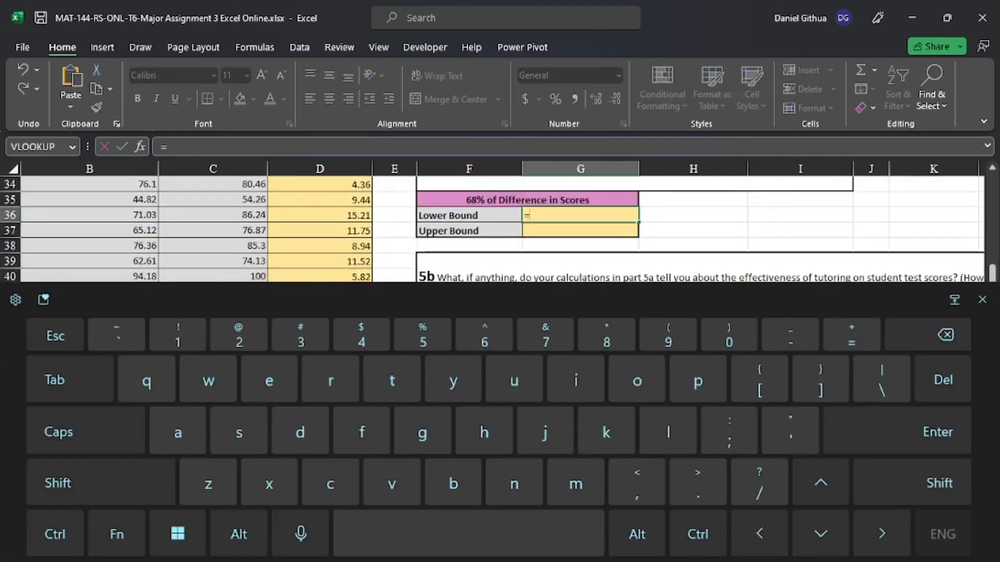
left_click(982, 300)
scroll(635, 334, "up", 5)
scroll(953, 474, "down", 1)
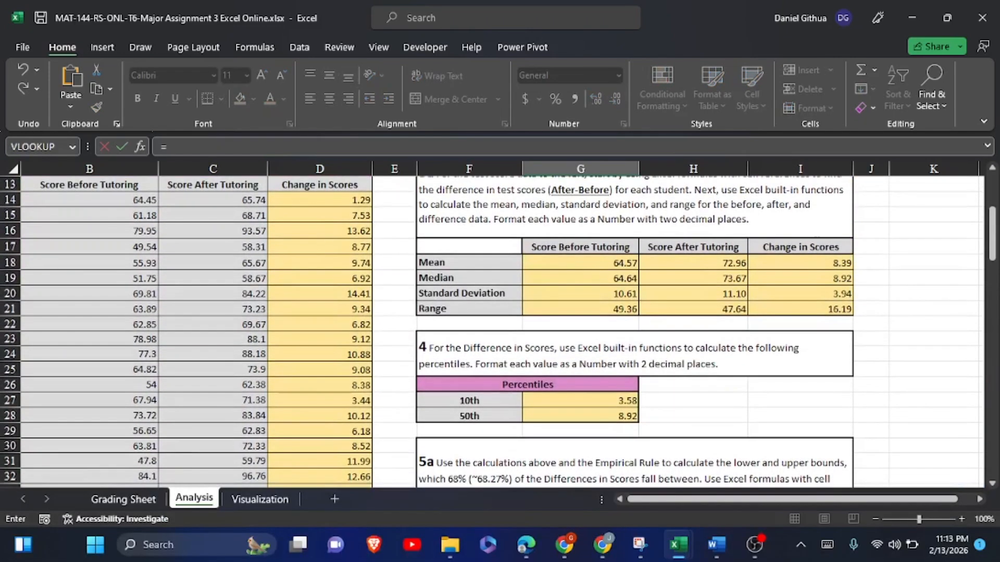
left_click(814, 260)
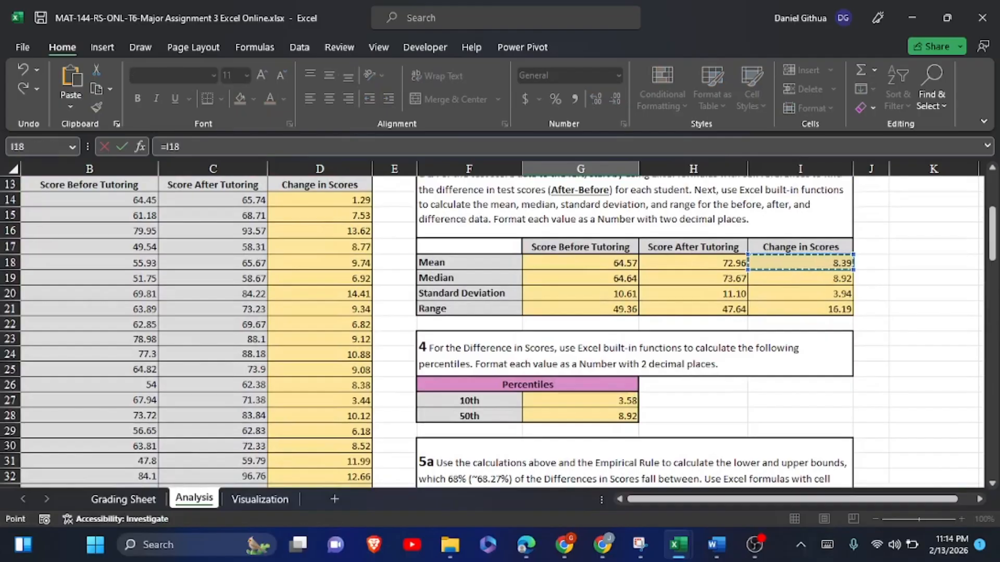
type("-")
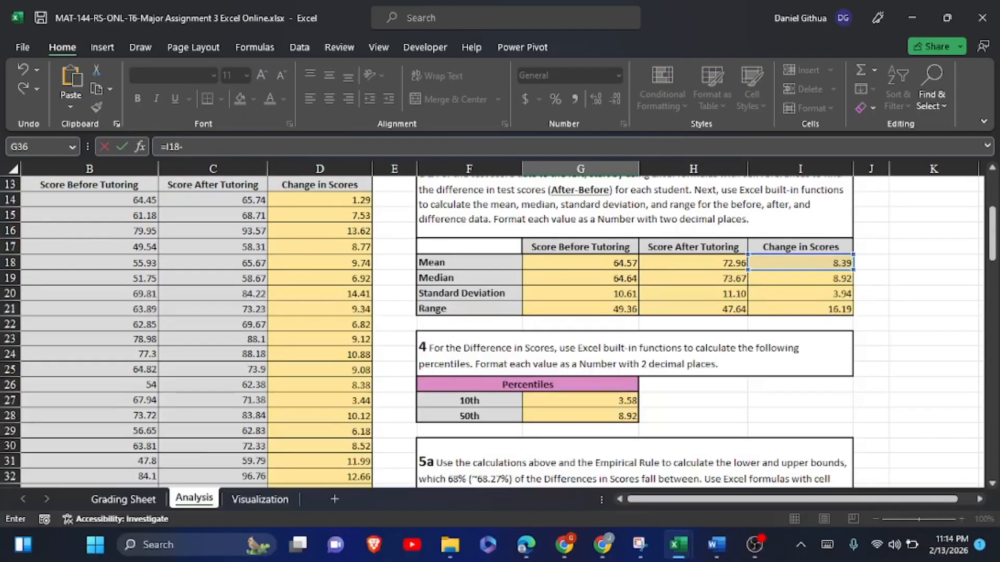
left_click(830, 298)
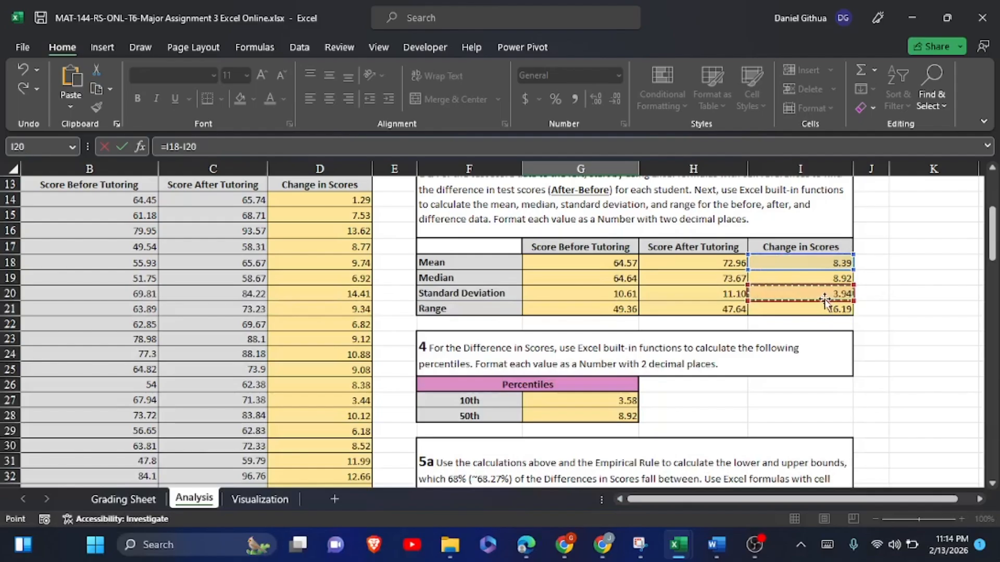
left_click(127, 145)
scroll(270, 208, "down", 2)
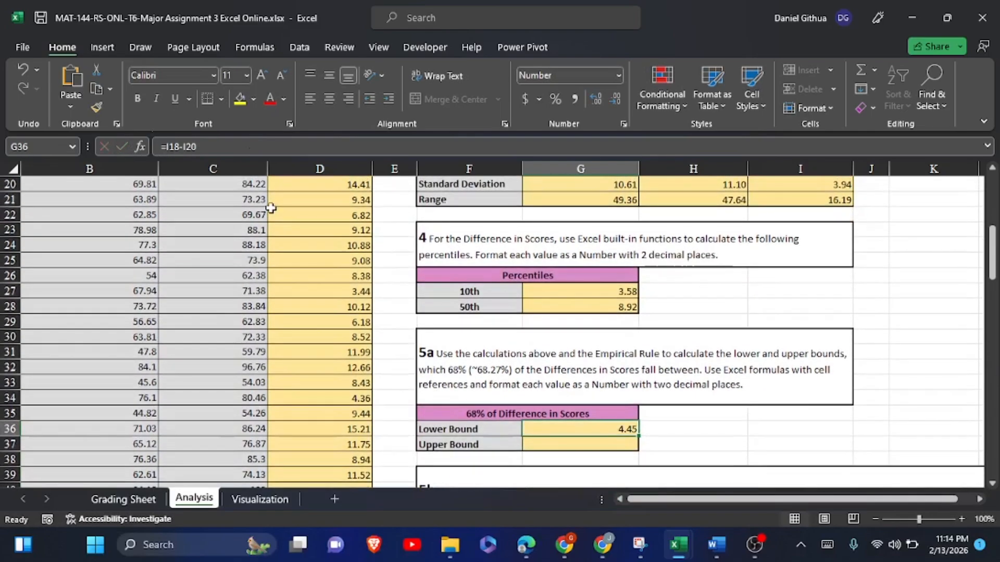
key("Down")
- Begin an =I18+I20 formula in the Upper Bound cell G37, then discard the entry
left_click(827, 545)
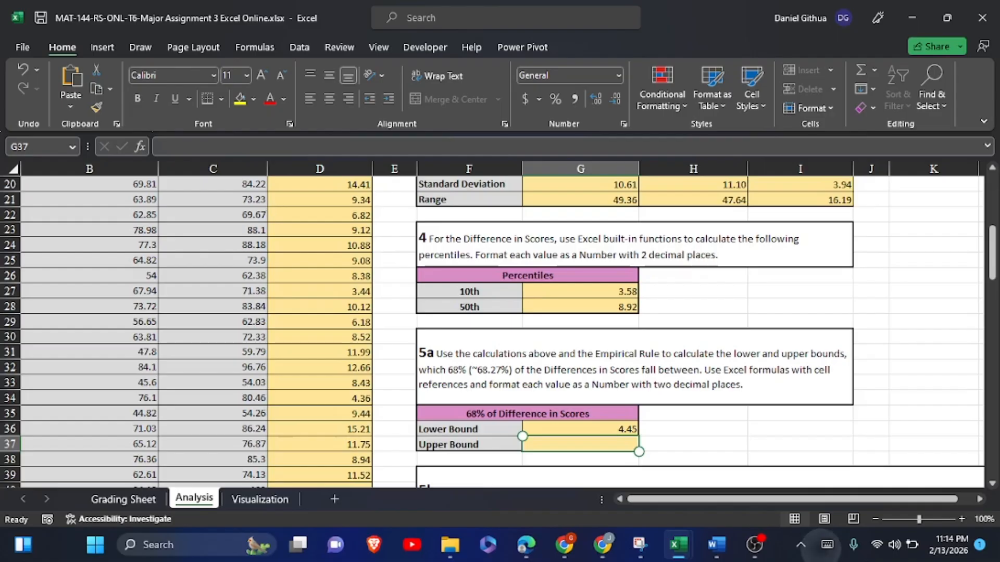
left_click(851, 335)
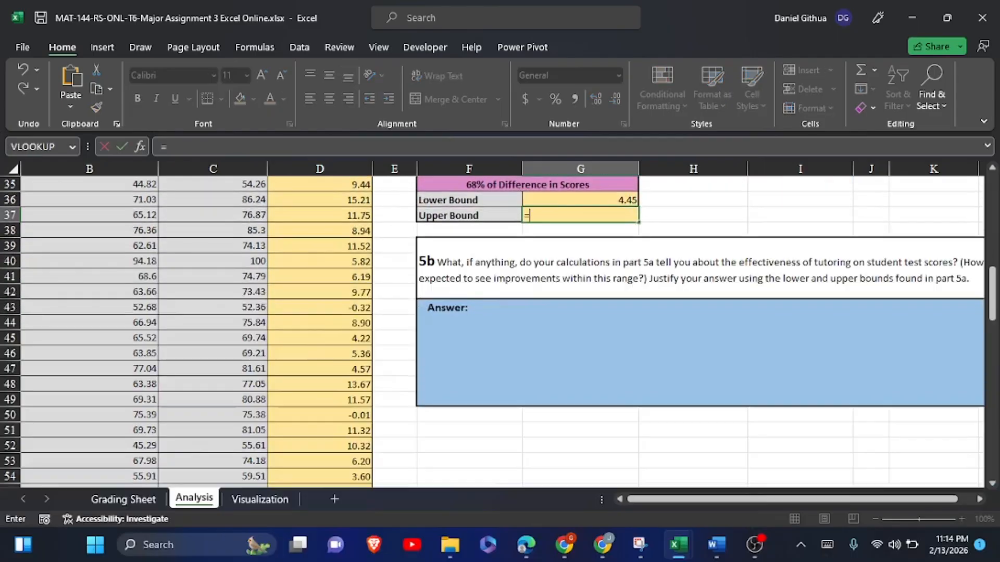
scroll(495, 334, "up", 8)
scroll(495, 333, "up", 2)
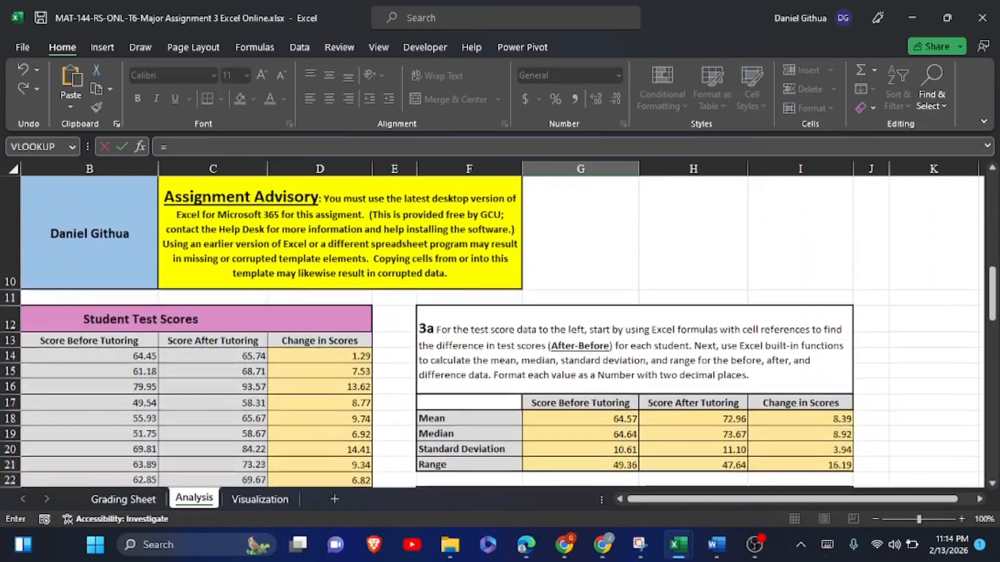
scroll(495, 333, "down", 3)
scroll(495, 333, "down", 1)
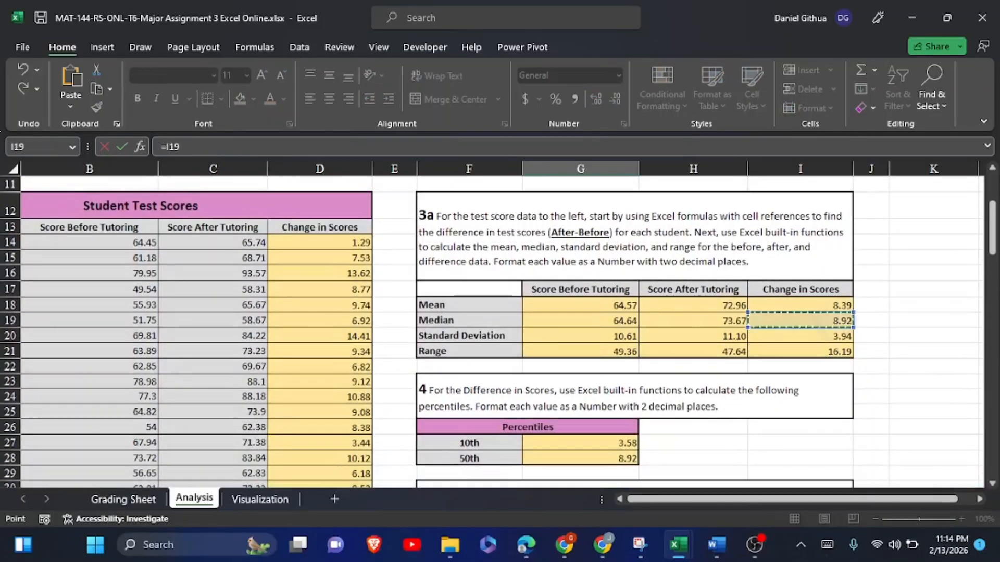
left_click(801, 306)
left_click(827, 544)
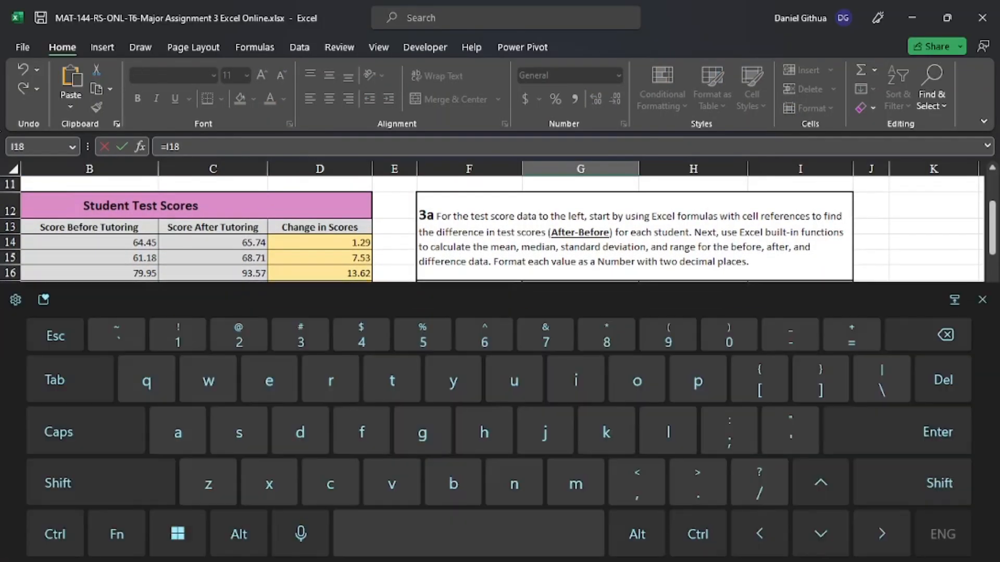
type("+")
left_click(979, 294)
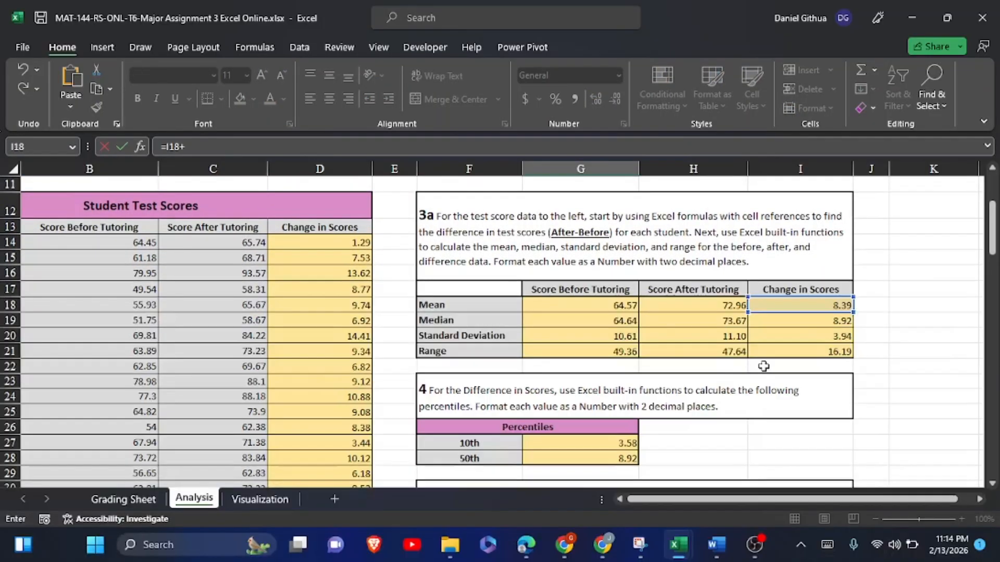
left_click(795, 333)
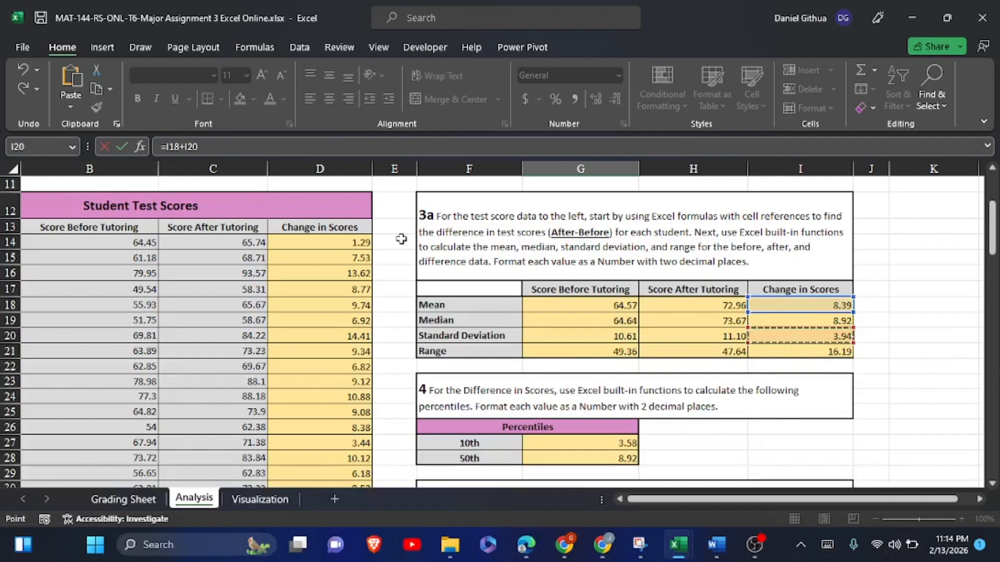
left_click(139, 147)
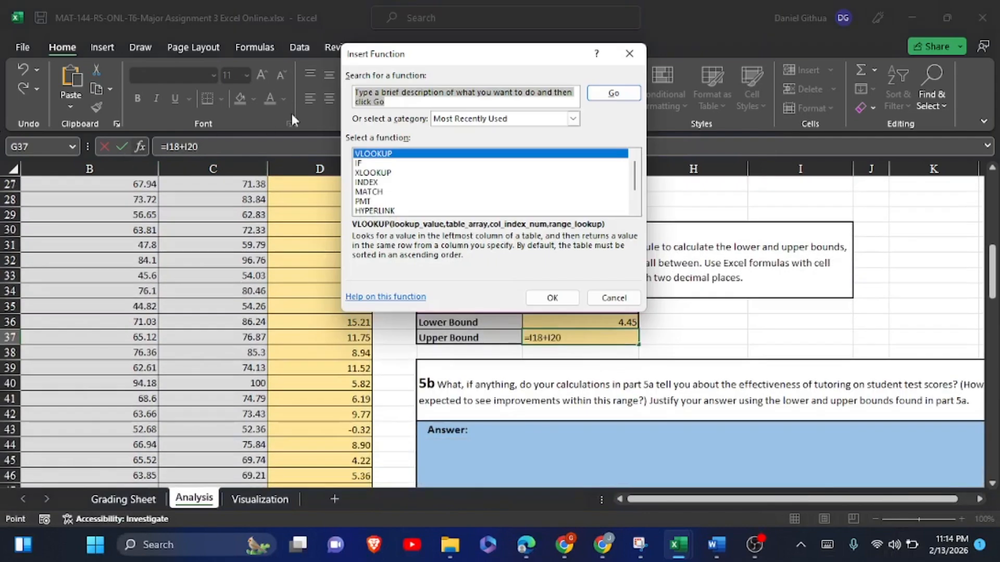
left_click(629, 53)
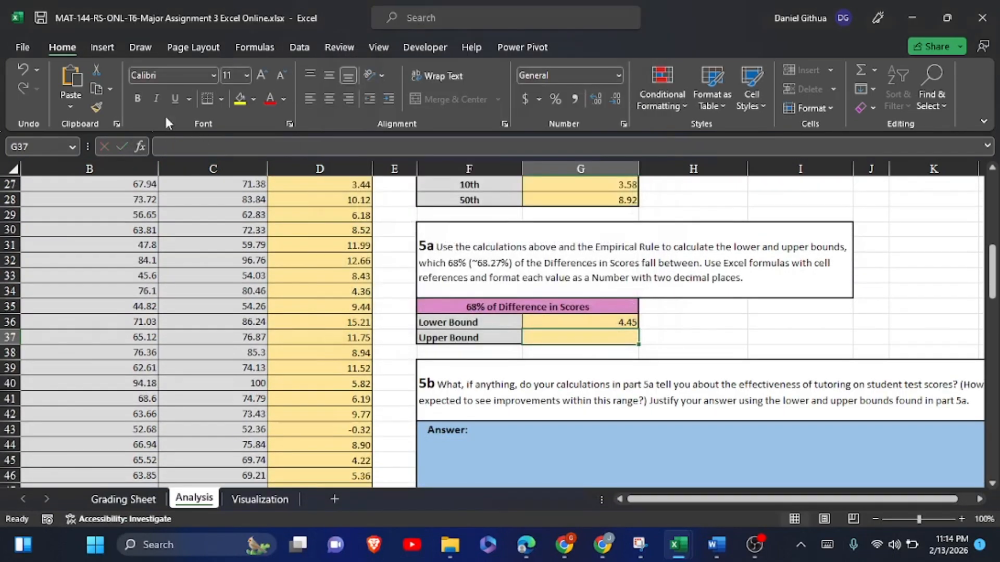
- Re-enter =I18+I20 in G37 so the 68% Upper Bound shows 12.32
left_click(294, 151)
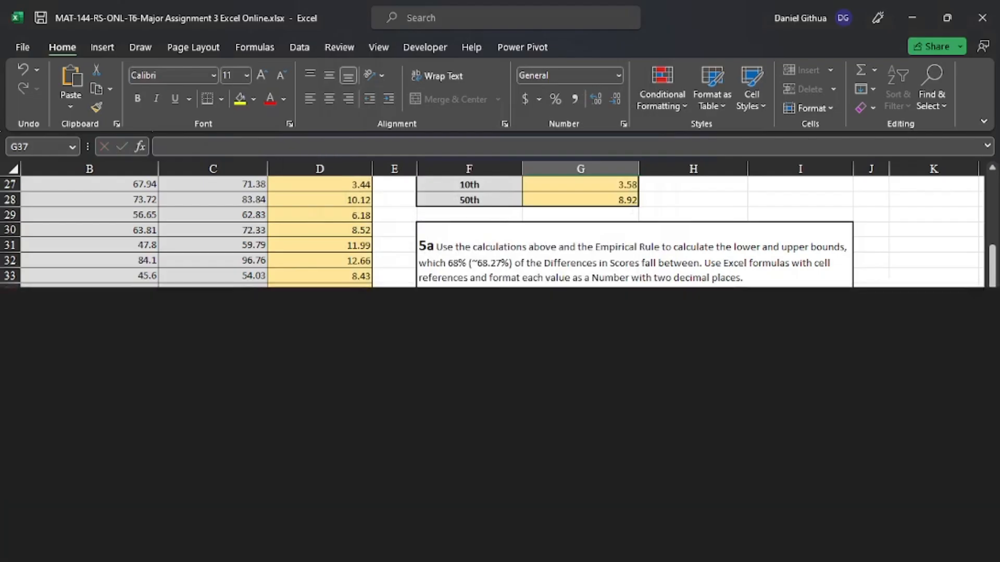
type("=")
scroll(491, 333, "up", 3)
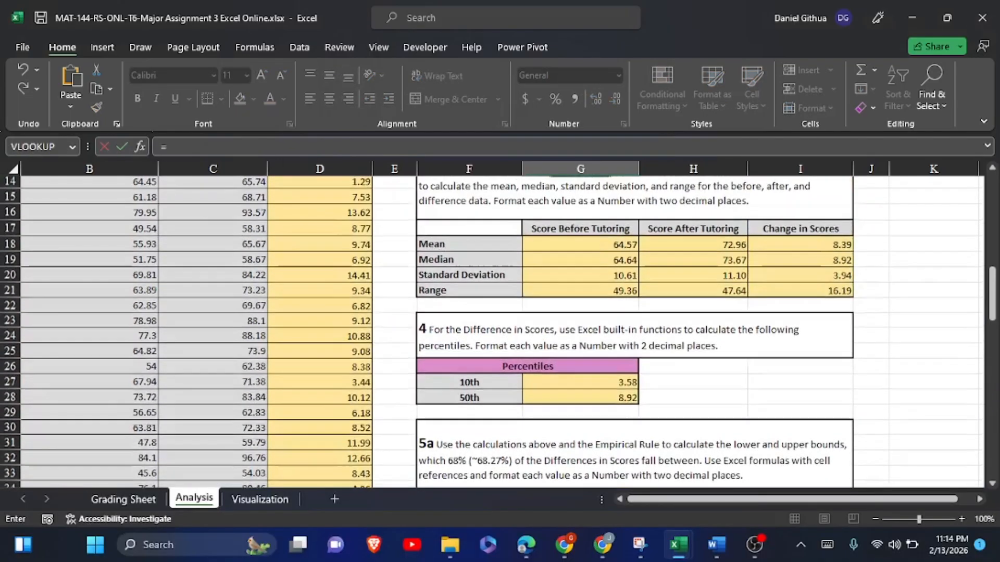
left_click(800, 248)
left_click(827, 545)
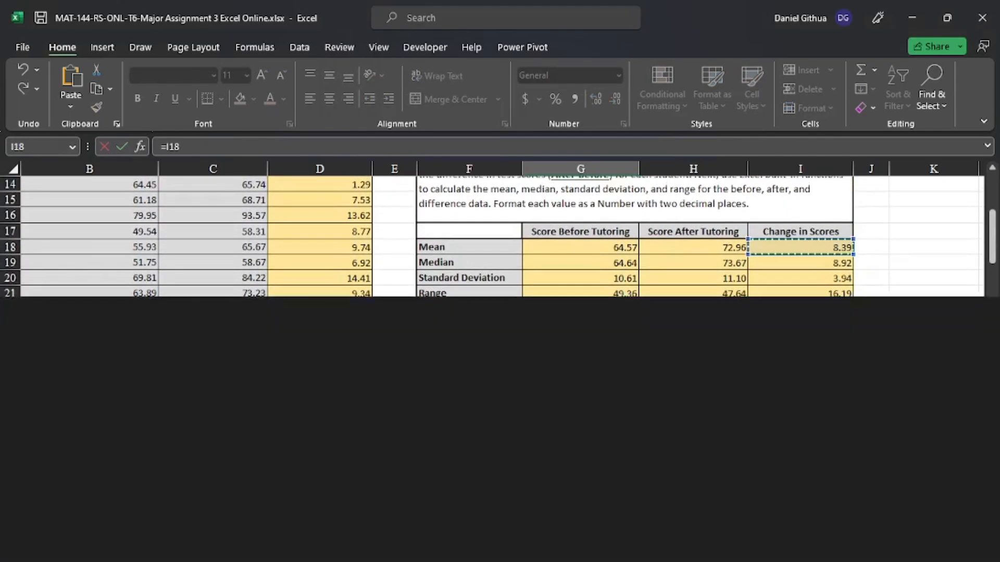
type("+")
left_click(982, 300)
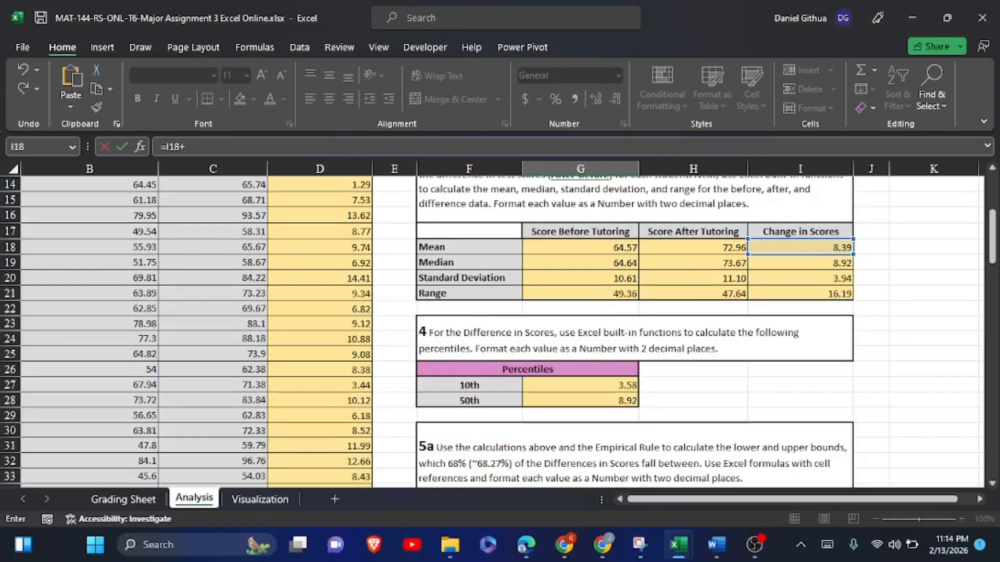
left_click(801, 278)
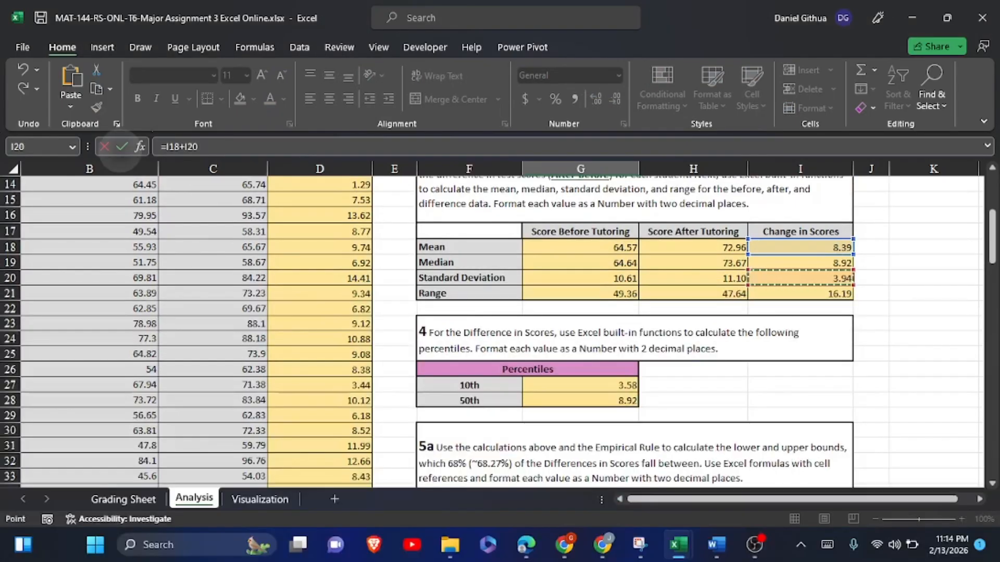
key("Return")
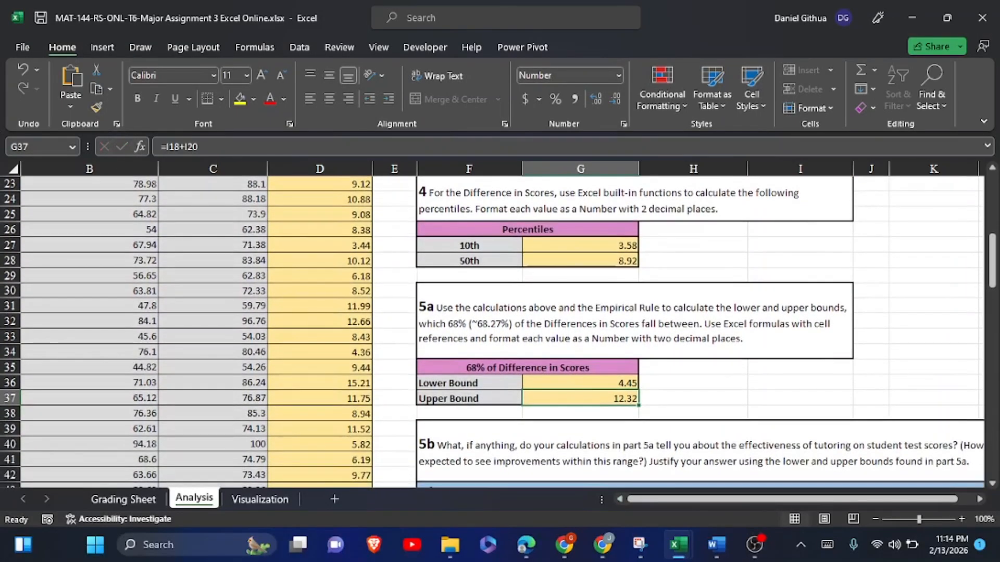
- Format G36:G37 as Number with two decimals, showing 4.45 and 12.32
left_click(569, 381)
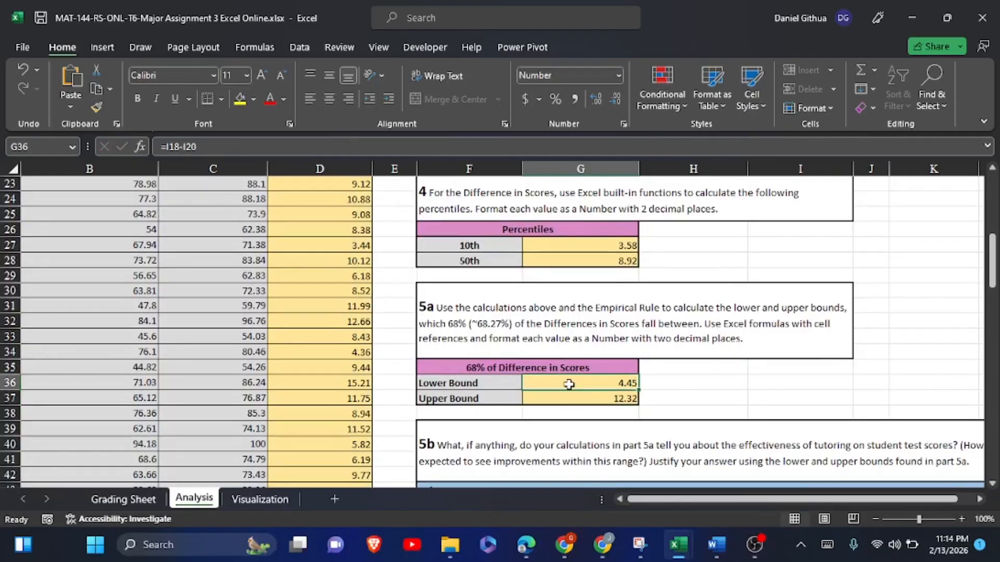
left_click_drag(569, 382, 569, 397)
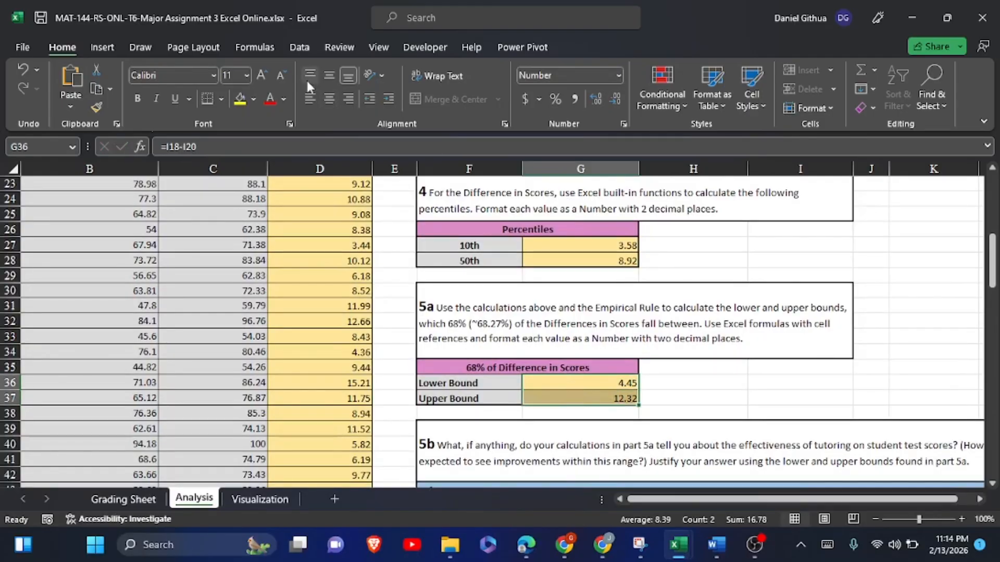
left_click(622, 124)
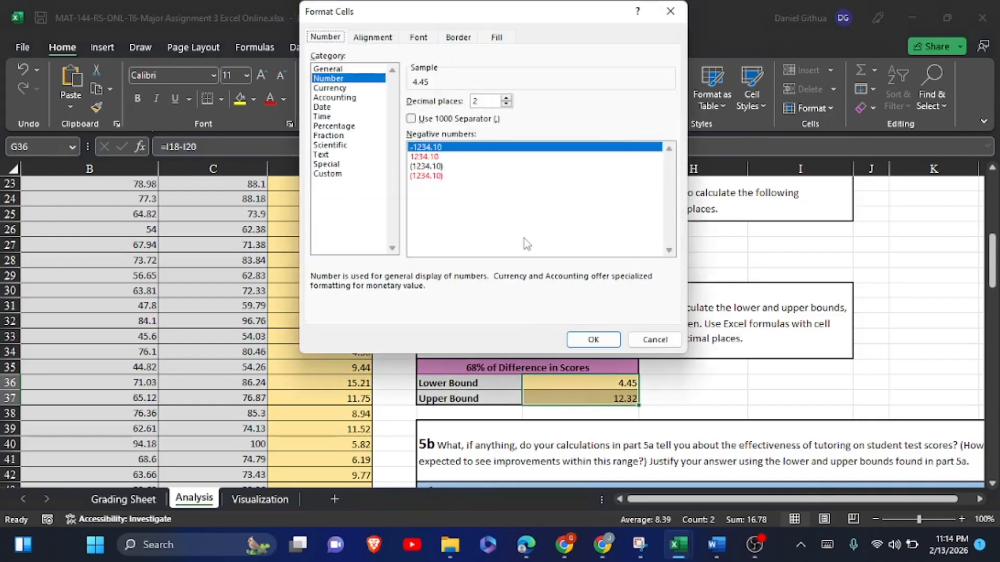
left_click(588, 339)
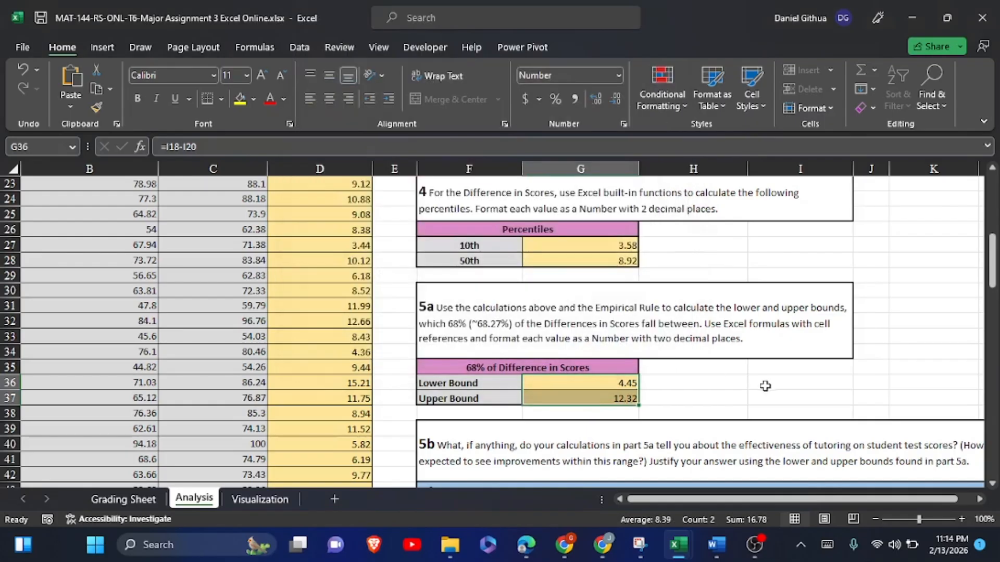
left_click(782, 395)
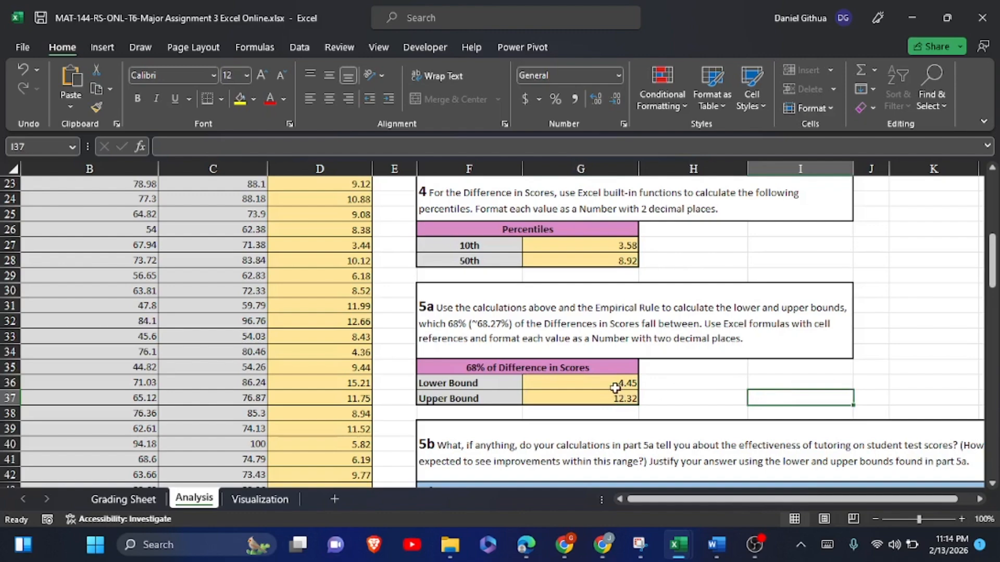
- Scroll down the Analysis sheet to view the 5b Answer box below the 68% bounds
scroll(615, 388, "down", 2)
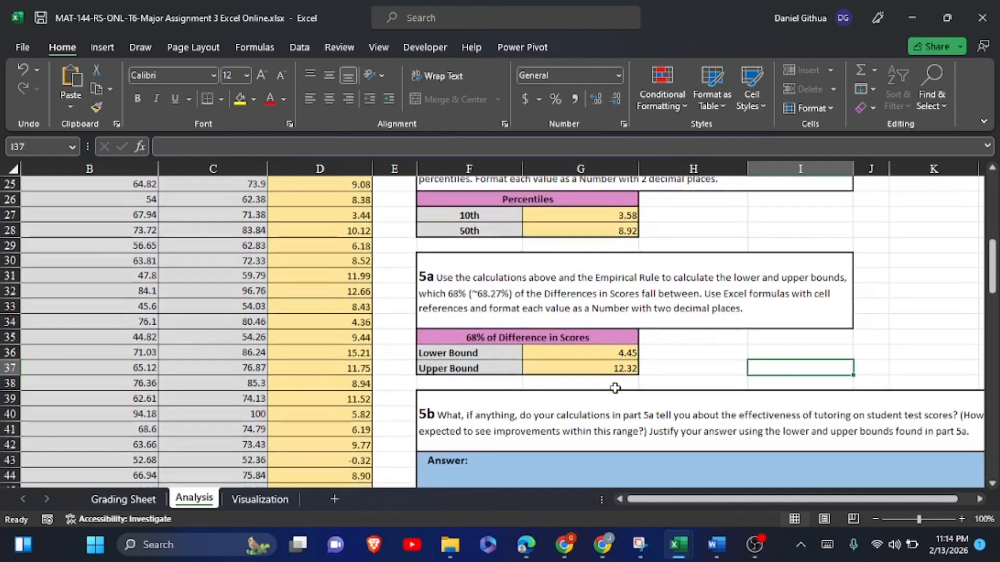
scroll(615, 388, "down", 2)
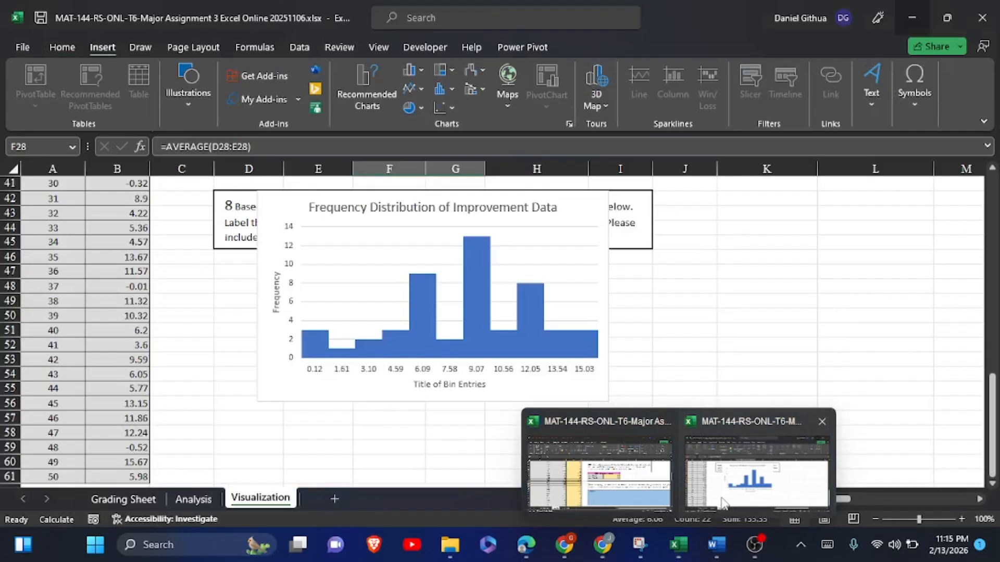
- Remove the 5b answer paragraph from F43 in the other workbook copy, then return to the assignment workbook
left_click(864, 484)
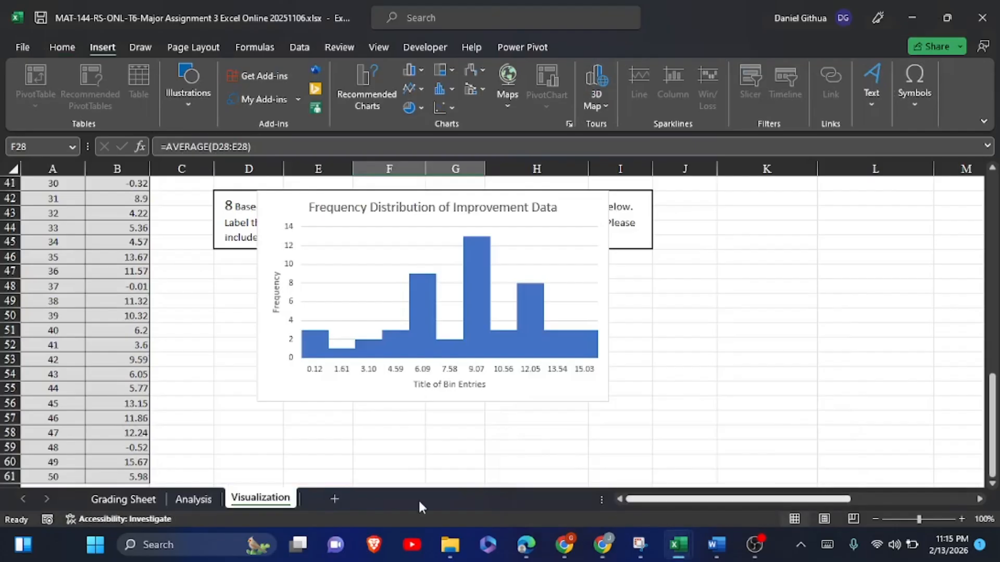
left_click(198, 499)
left_click(579, 375)
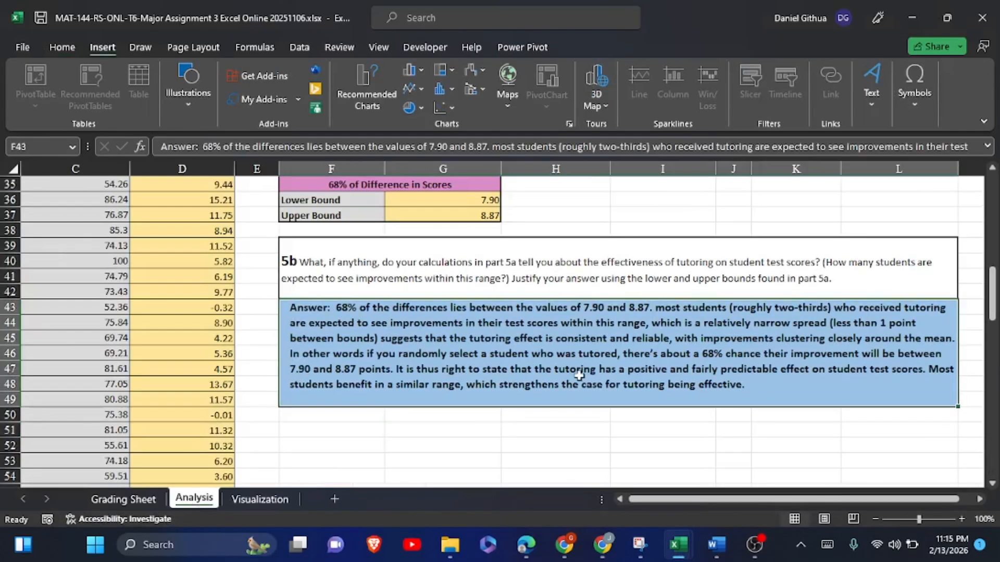
left_click(300, 146)
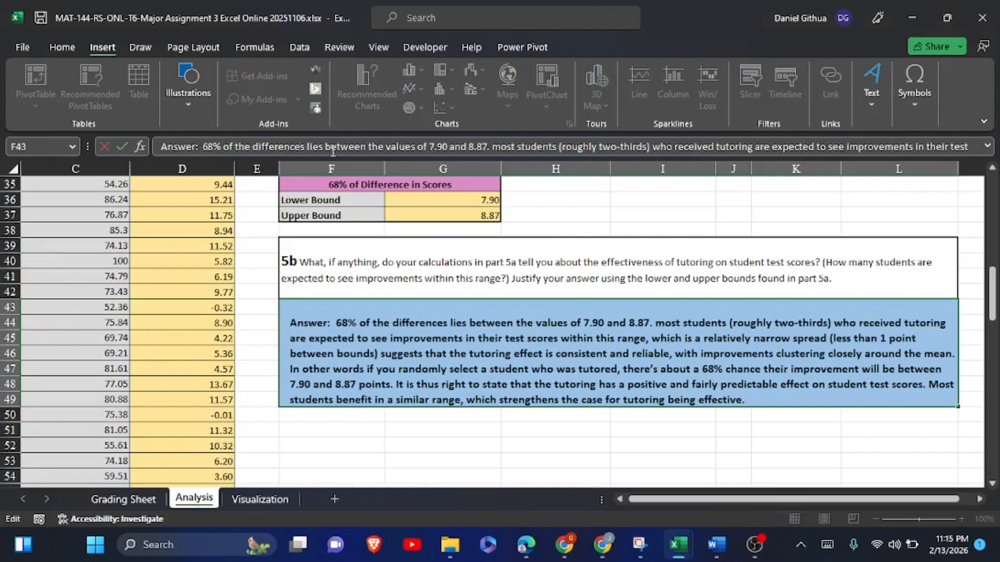
left_click_drag(331, 158, 319, 308)
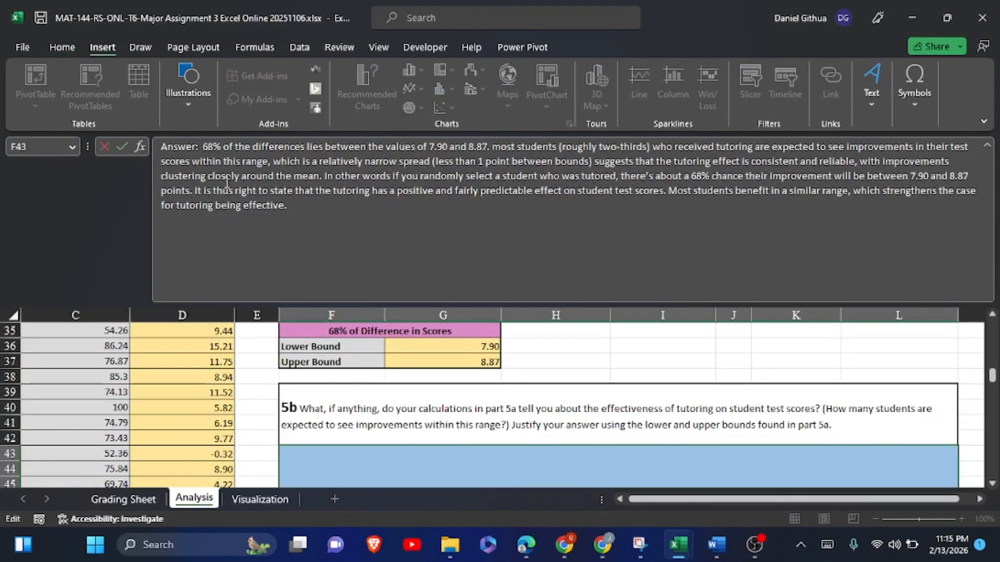
left_click_drag(203, 148, 337, 213)
key("ctrl+c")
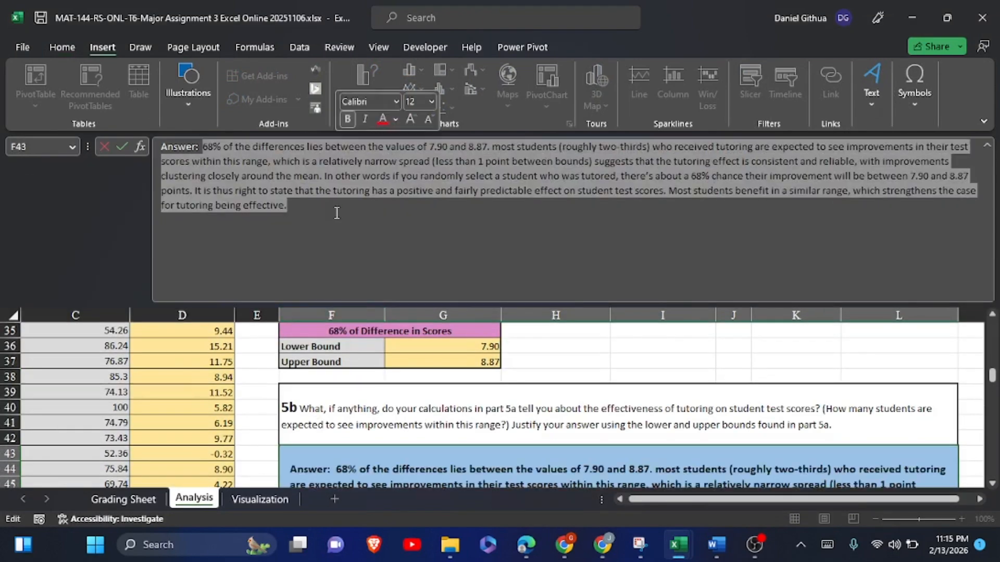
key("BackSpace")
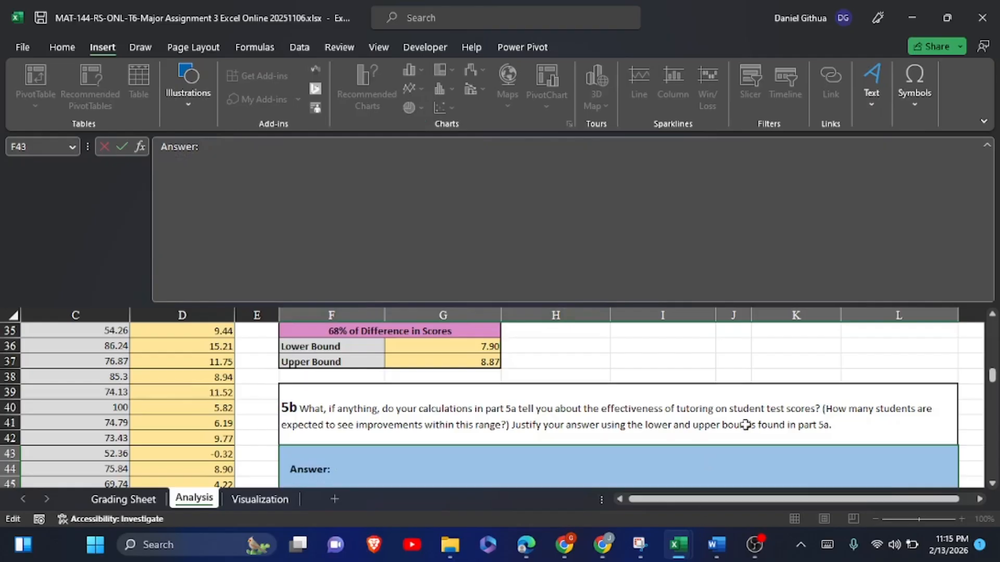
mouse_move(677, 542)
left_click(529, 412)
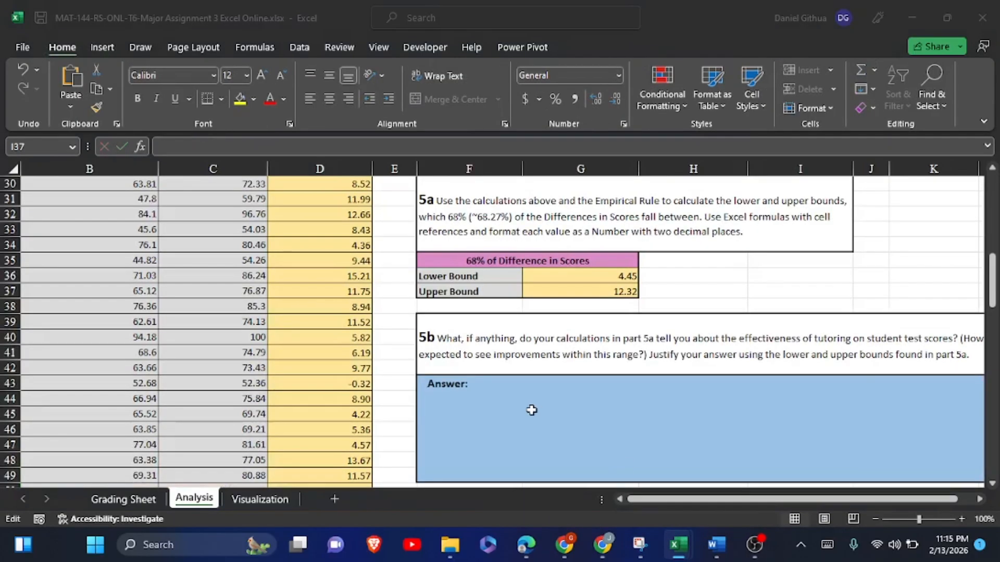
- Paste the answer paragraph after 'Answer:' in F43, replacing 7.90 and 8.87 with 4.45 and 12.32
left_click(496, 393)
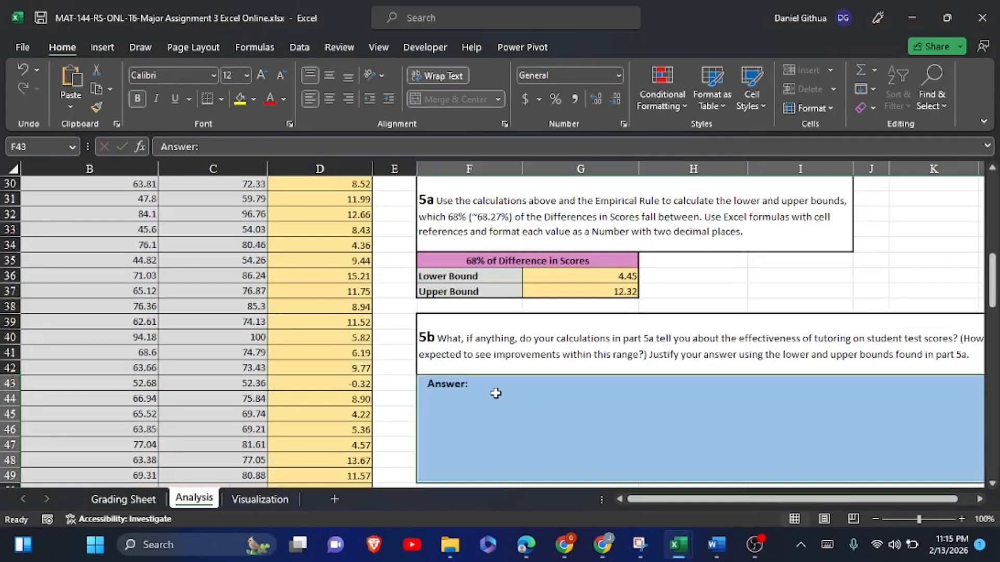
left_click(236, 144)
key("ctrl+v")
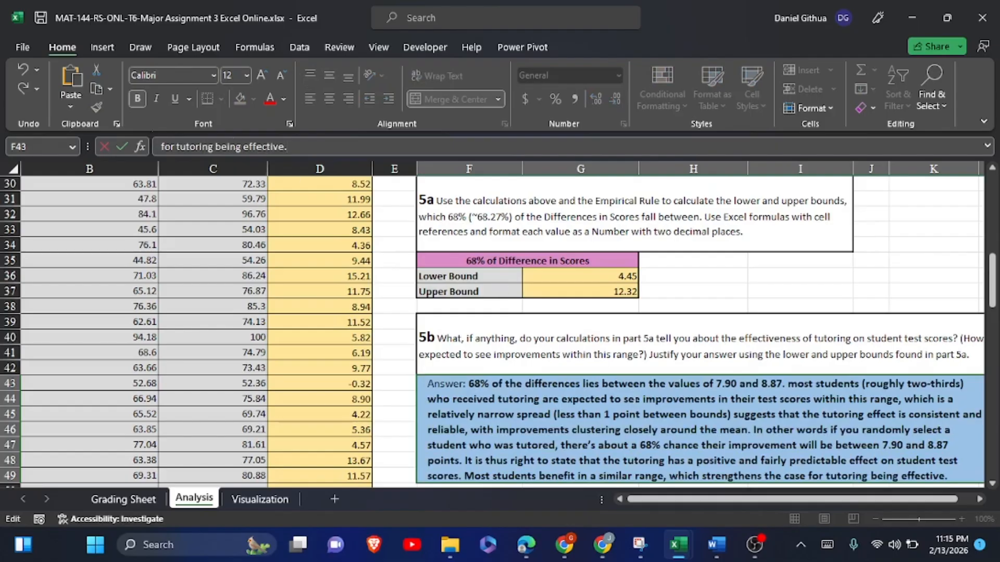
left_click(723, 383)
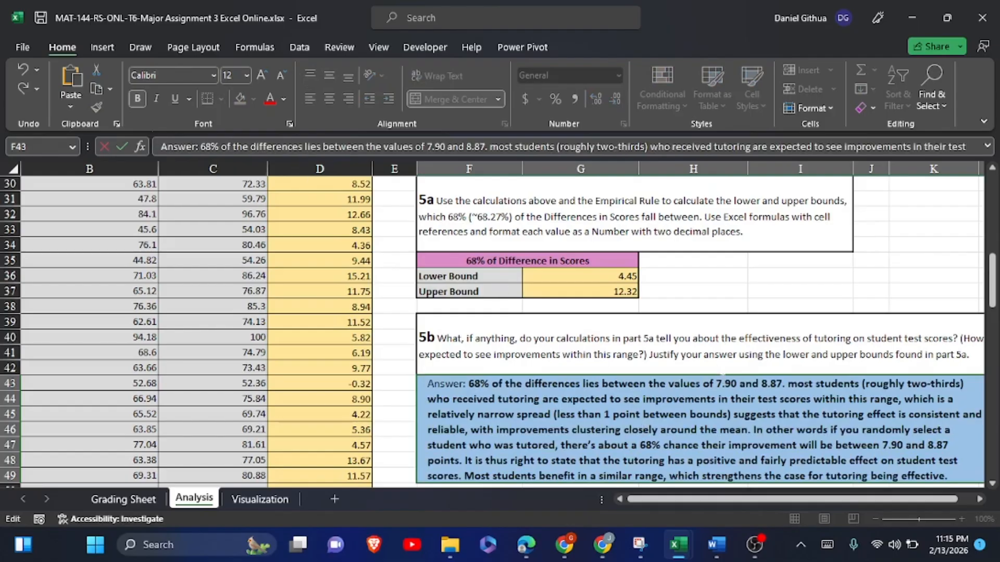
double_click(724, 383)
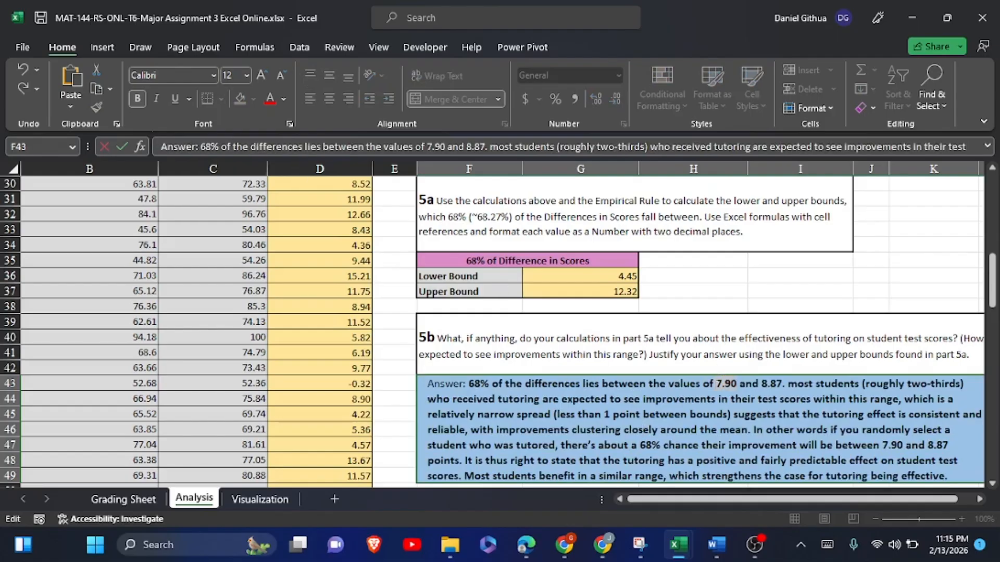
type("4.4")
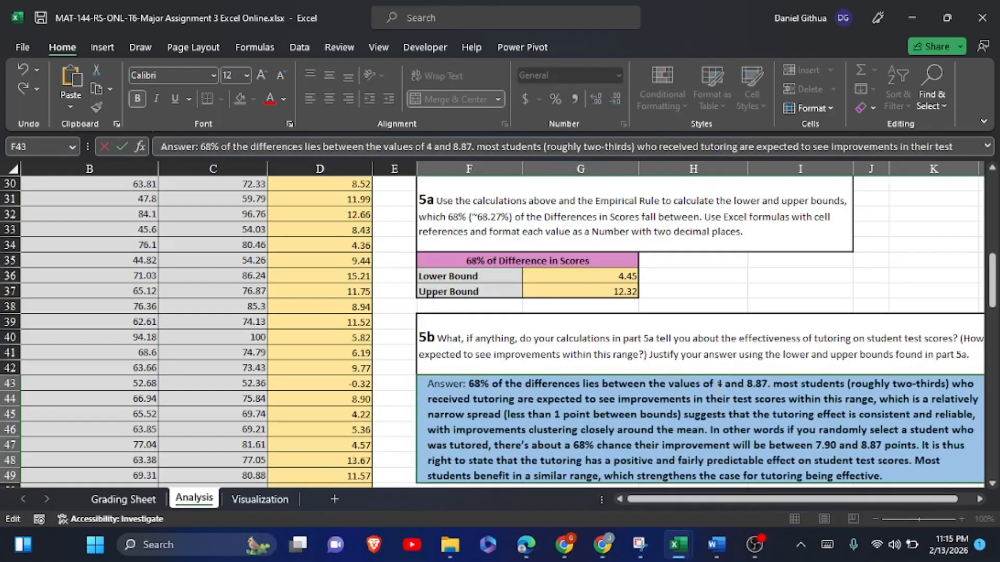
type("5")
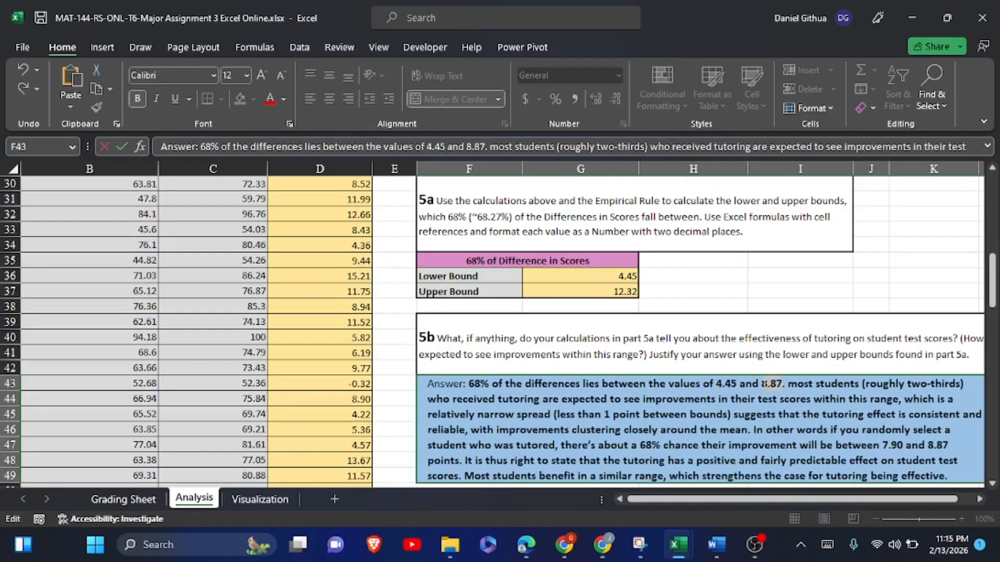
double_click(764, 383)
type("1")
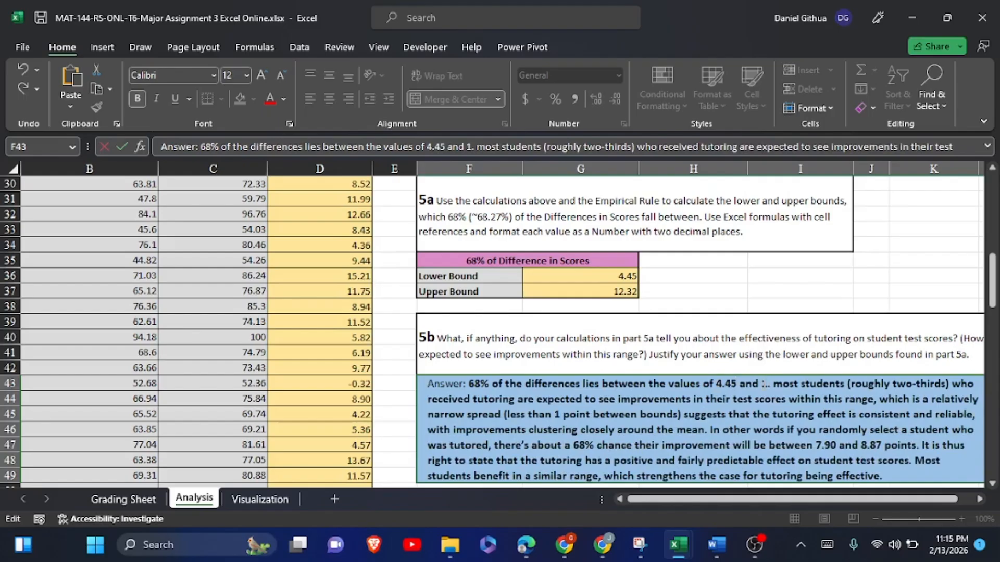
type("2.32")
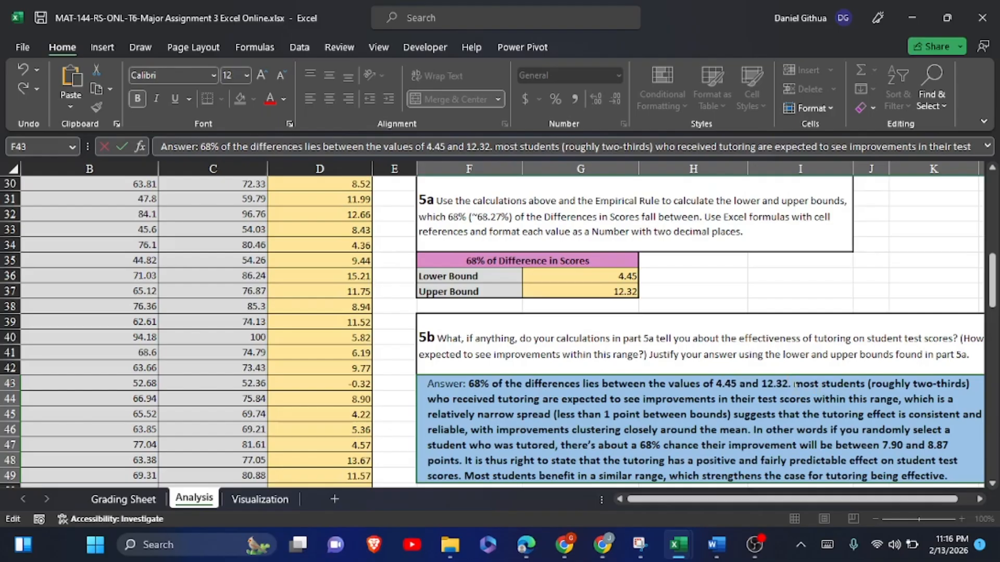
- Delete the 'most students … around the mean.' passage and the extra spaces after the first sentence
left_click_drag(795, 385, 755, 430)
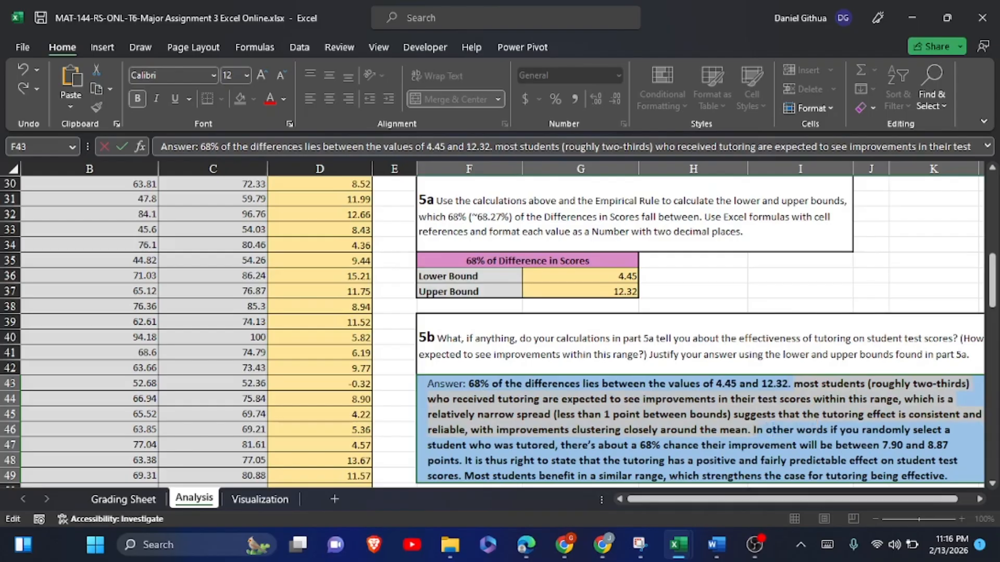
key("BackSpace")
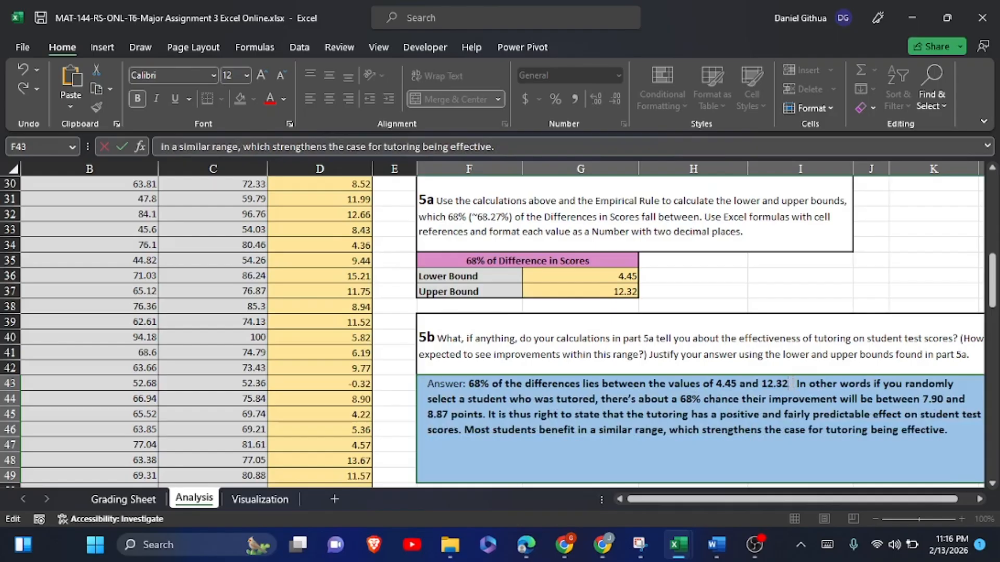
left_click_drag(796, 383, 791, 384)
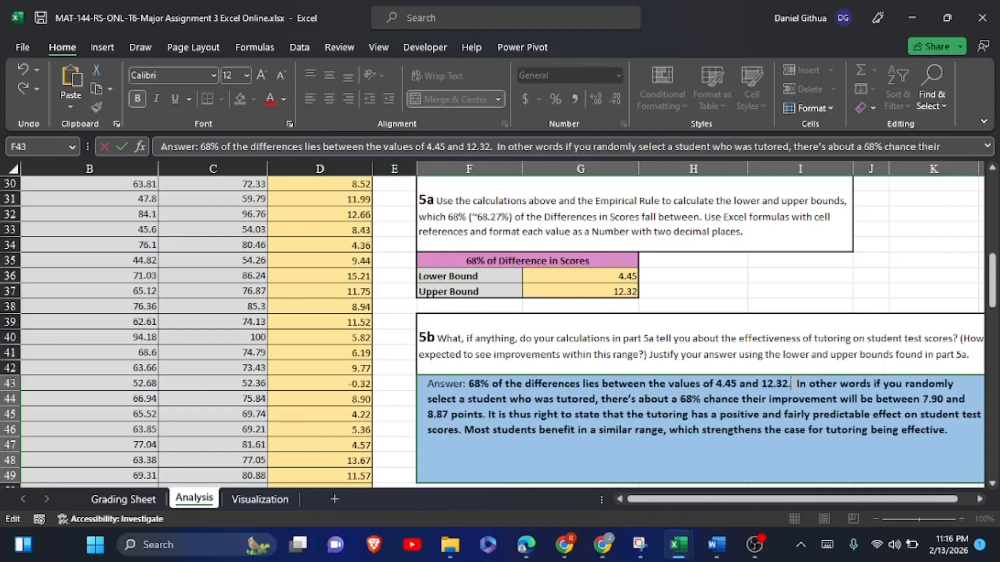
key("BackSpace")
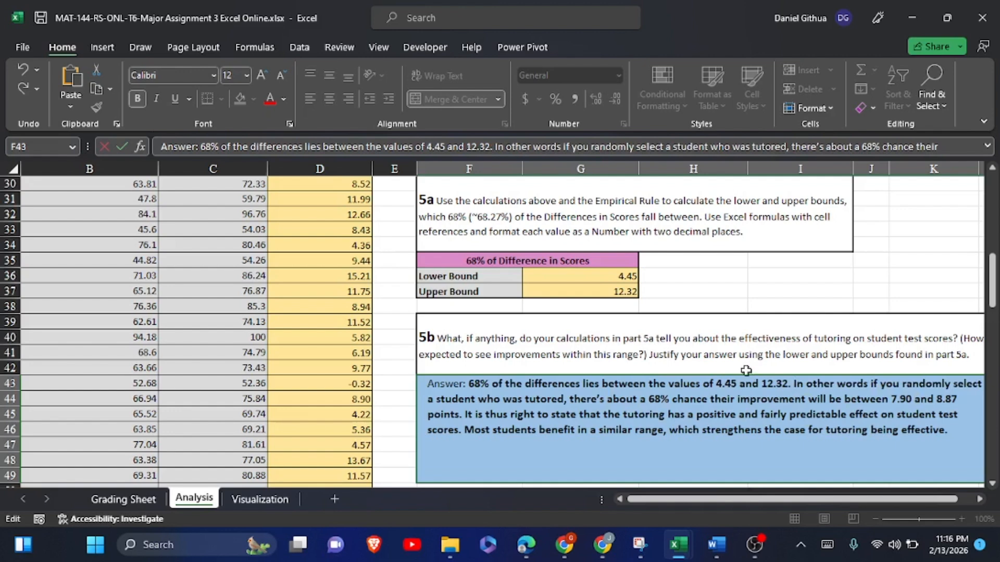
- Replace the later '7.90 and 8.87' with '4.45 and 12.32'
left_click_drag(759, 383, 788, 384)
key("ctrl+c")
left_click_drag(892, 399, 956, 399)
key("ctrl+v")
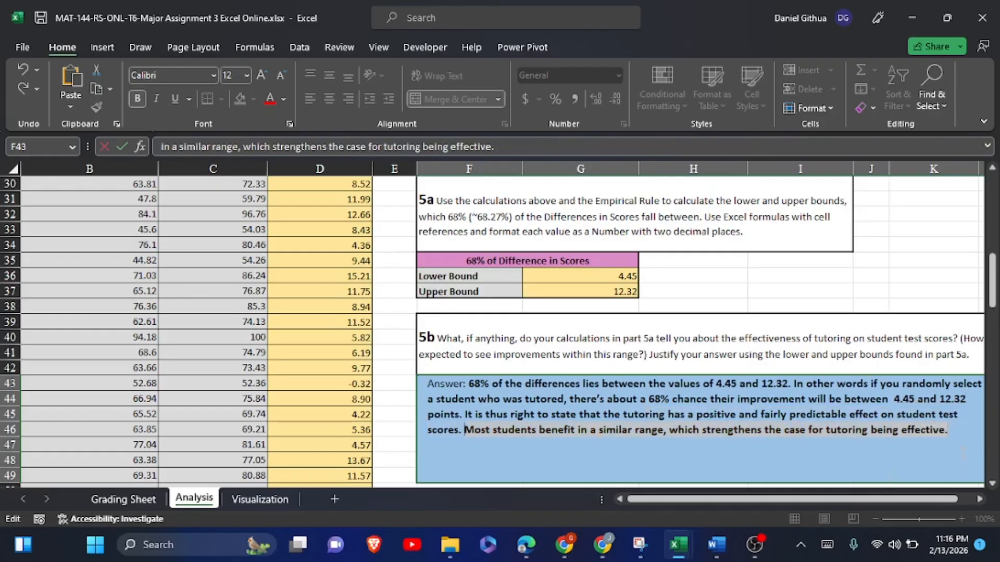
- Delete the closing 'Most students benefit…' sentence from the 5b answer
key("BackSpace")
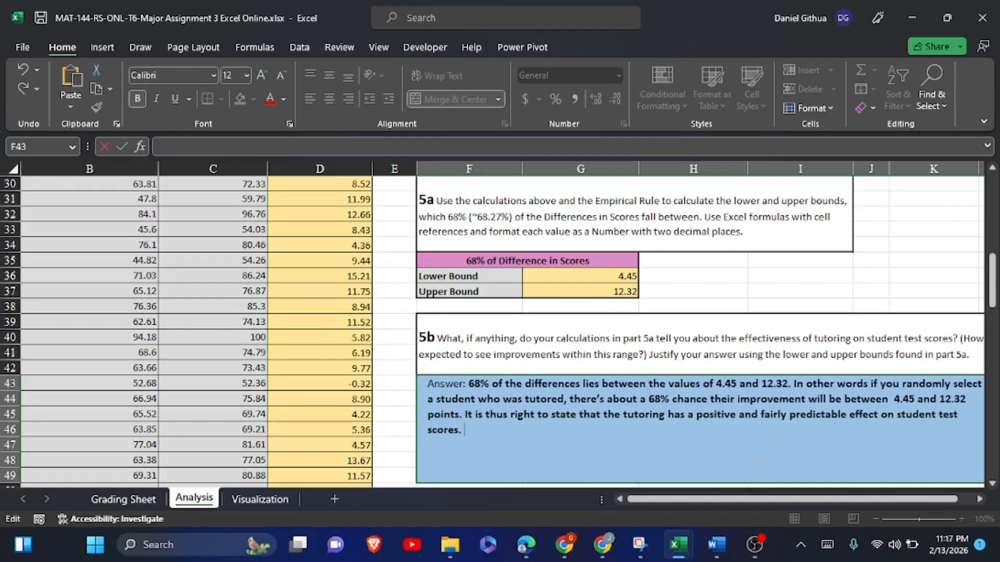
mouse_move(678, 545)
left_click(725, 464)
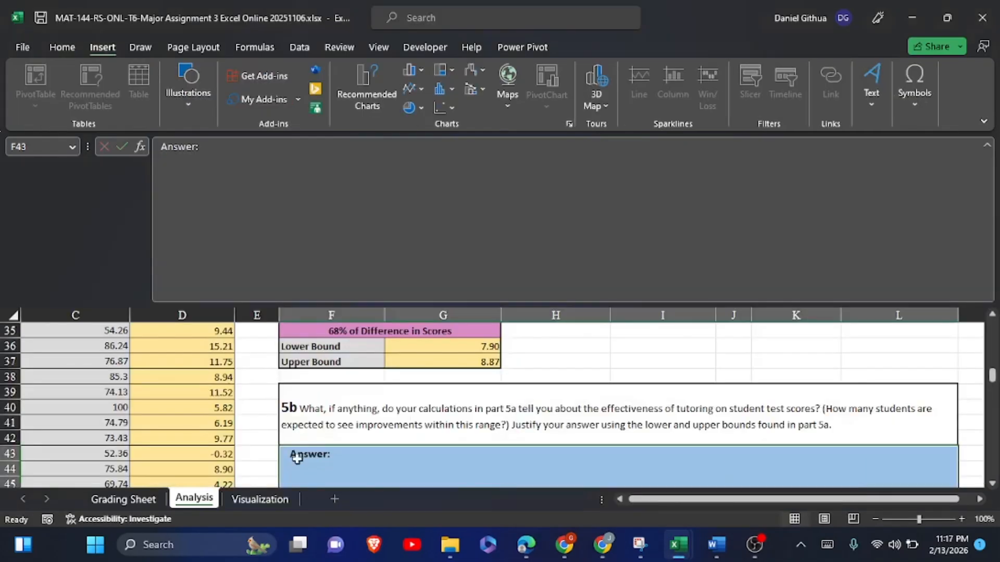
left_click(260, 499)
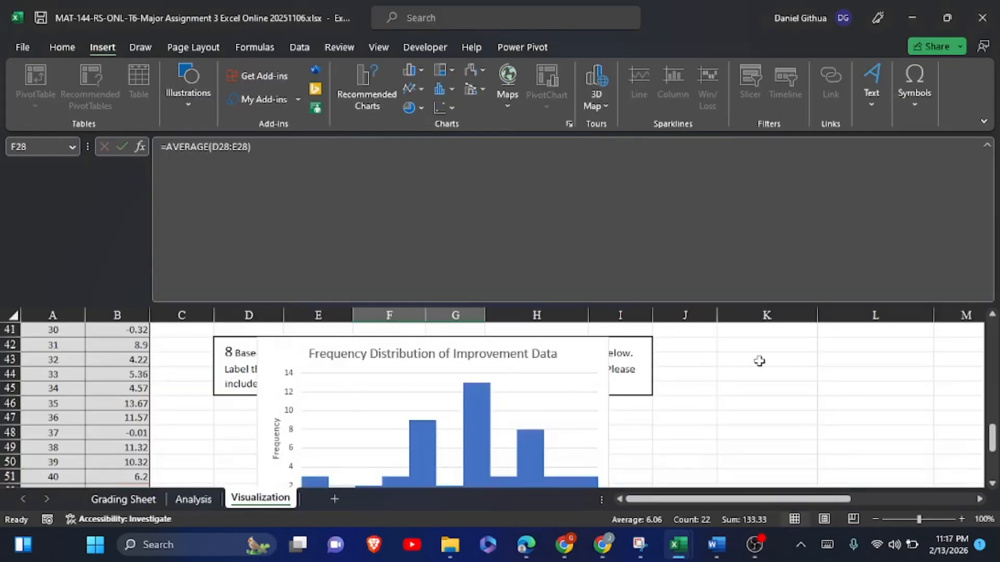
scroll(759, 360, "up", 6)
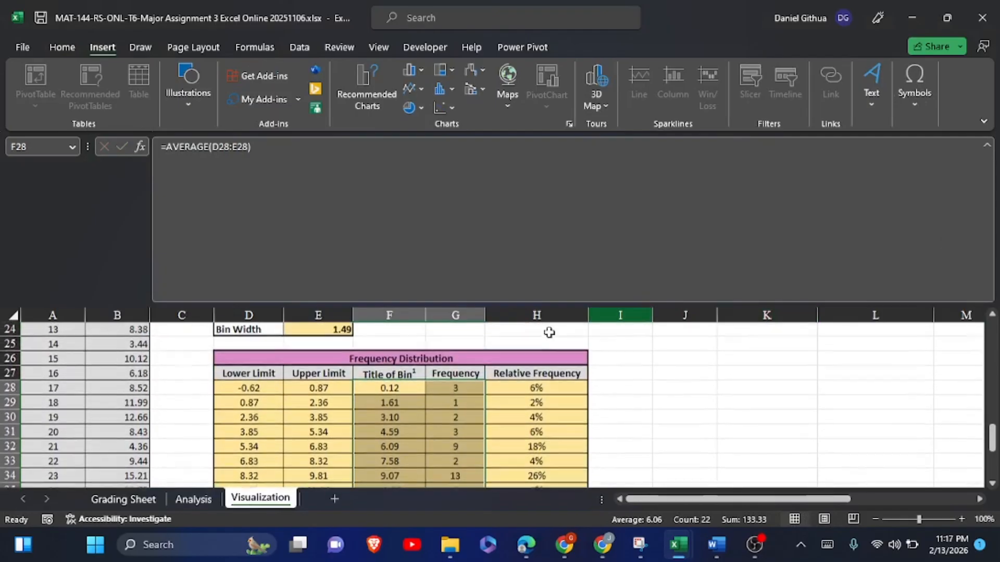
left_click(443, 389)
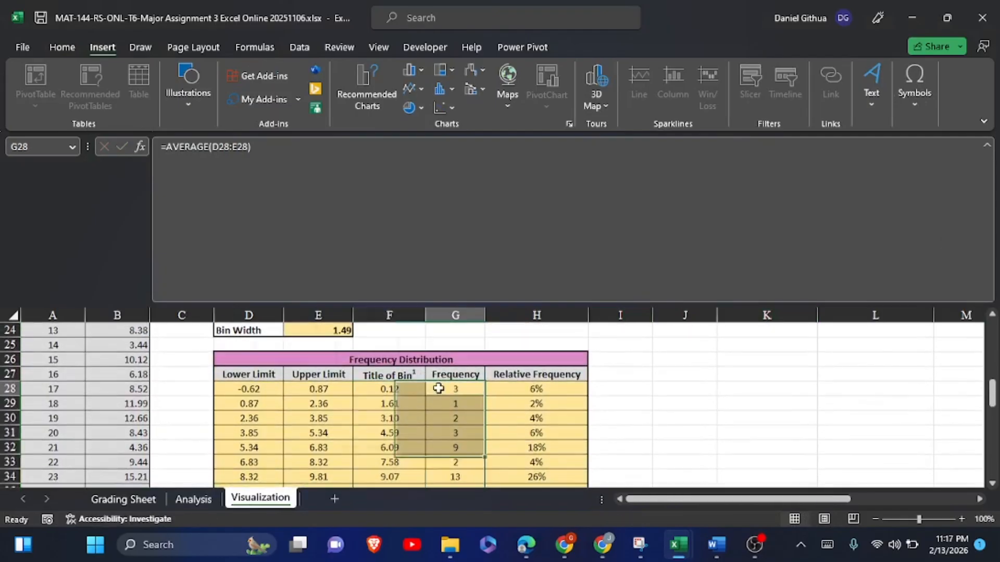
left_click(383, 389)
left_click(439, 386)
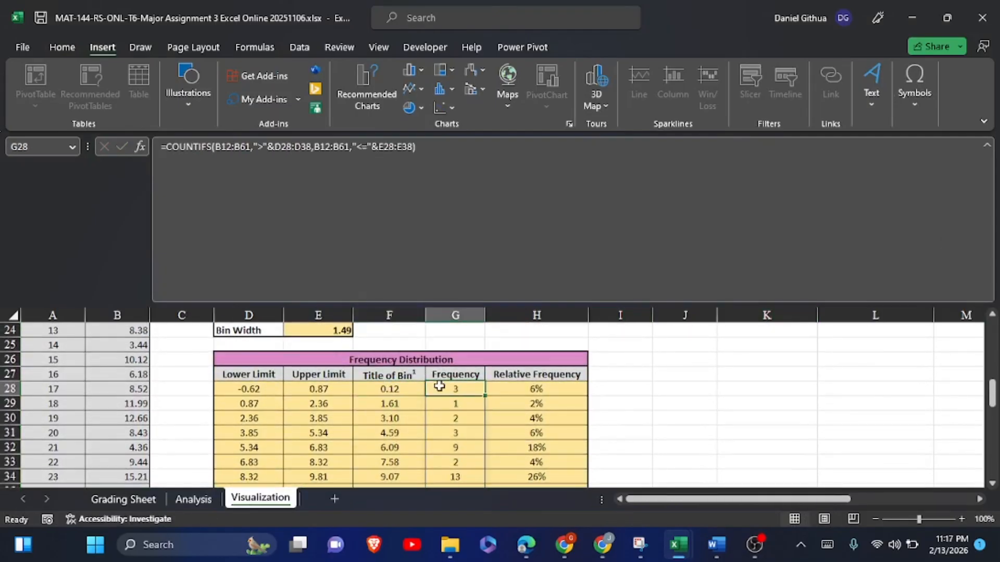
left_click_drag(436, 146, 113, 149)
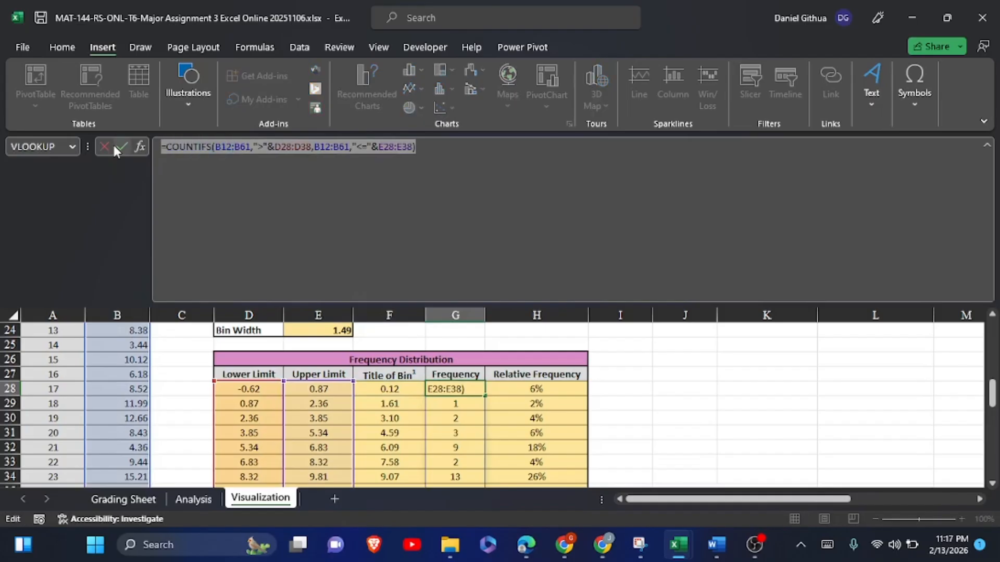
left_click(119, 145)
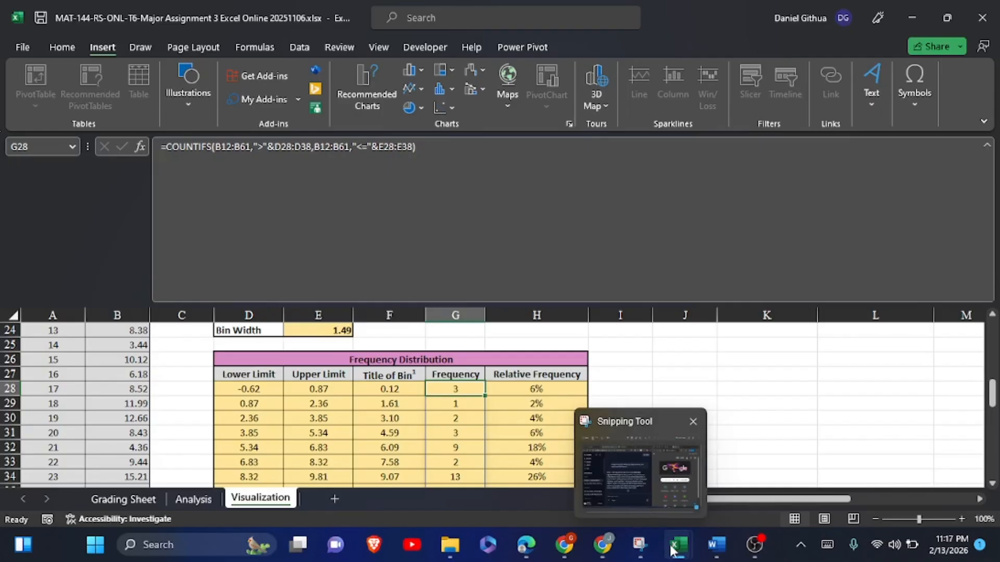
mouse_move(677, 544)
left_click(631, 489)
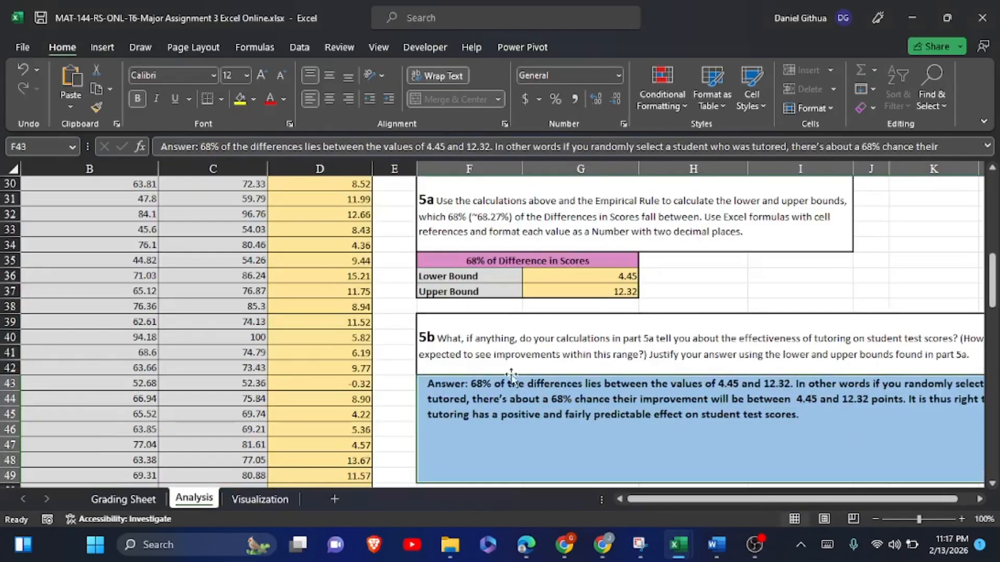
- Switch to the Visualization sheet, showing its empty Bin Table and Legend
left_click(257, 499)
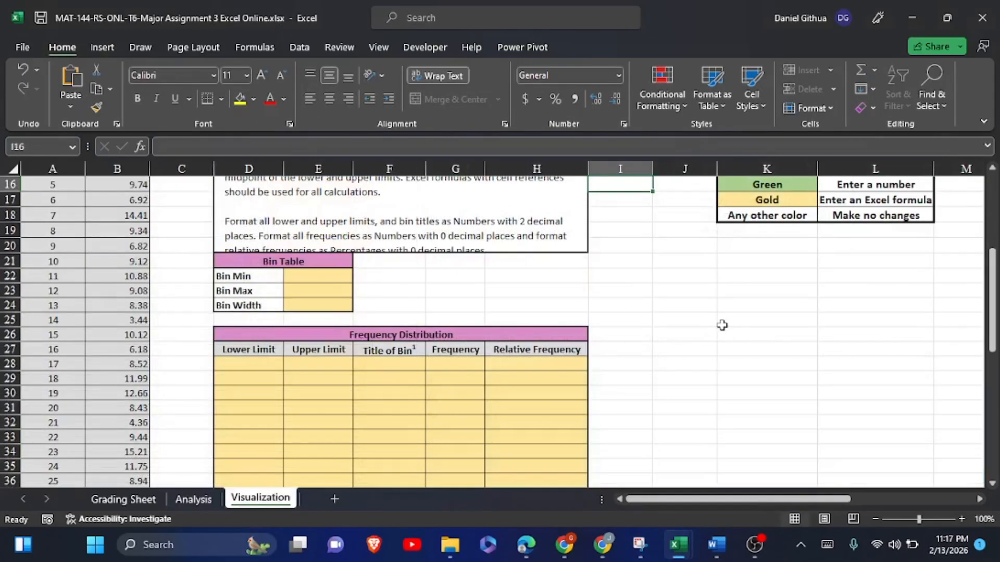
scroll(754, 352, "up", 5)
scroll(754, 351, "down", 4)
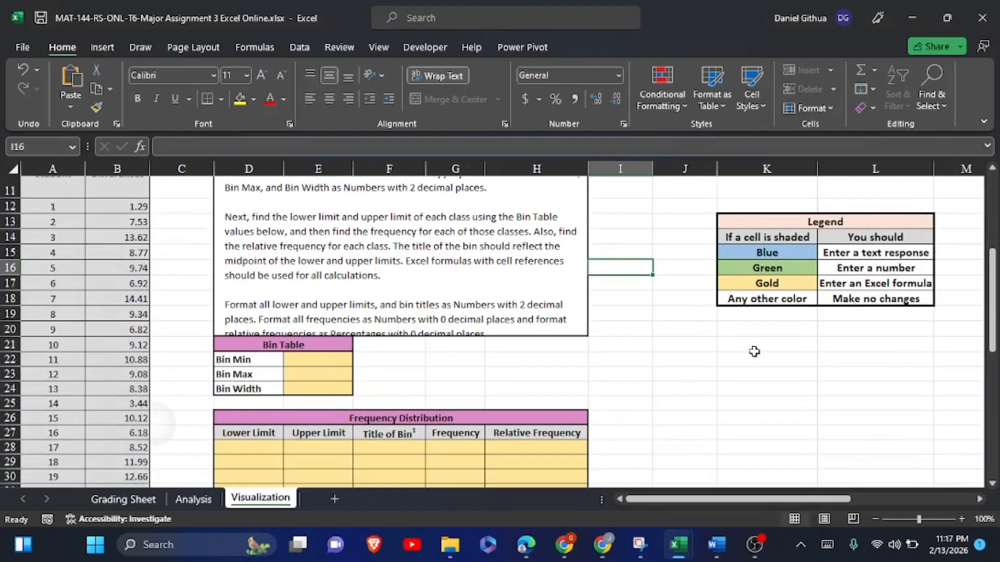